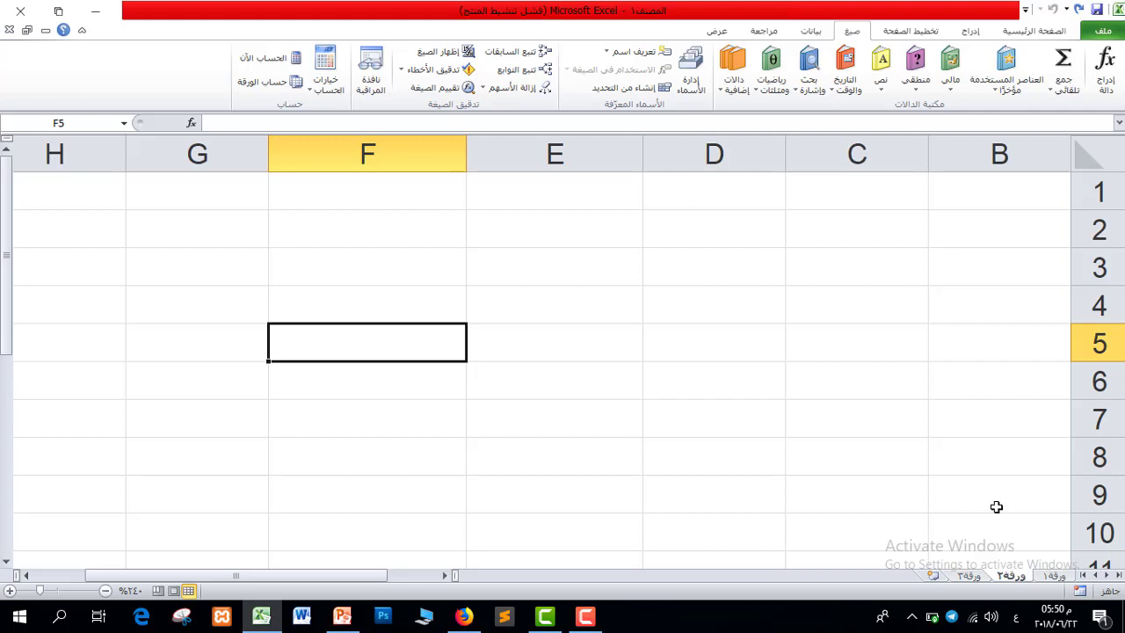
- Enter the column headers "اسم المنتج" in cell D3 and "بلد الصنع" in cell E3
{"action": "left_click", "coordinate": [650, 282]}
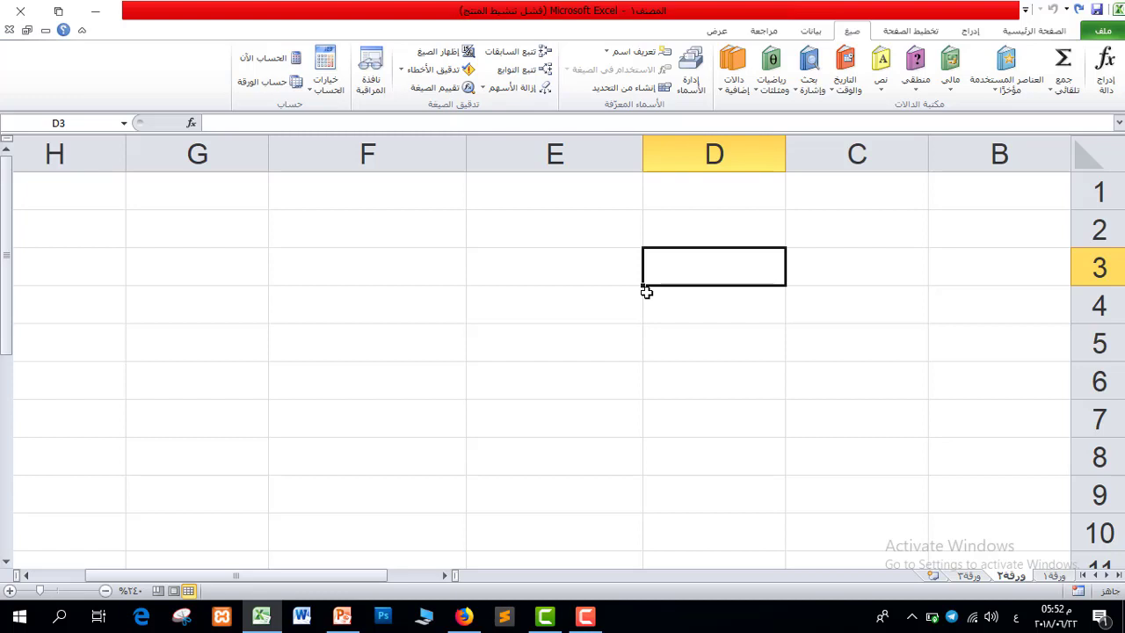
{"action": "type", "text": "اسم المنتج"}
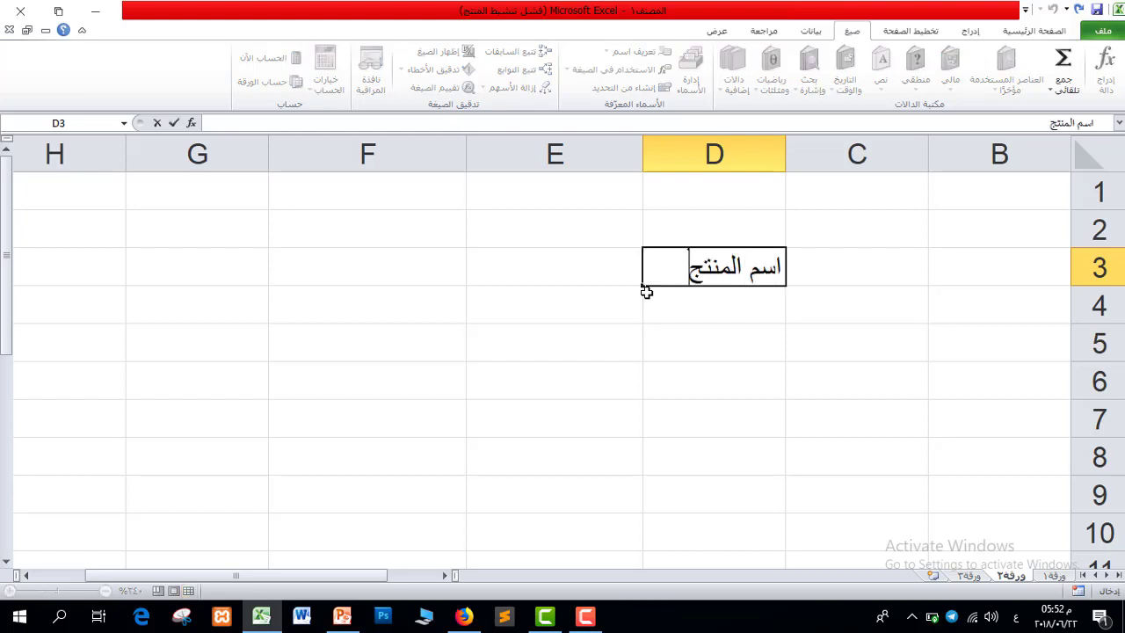
{"action": "left_click", "coordinate": [659, 304]}
{"action": "left_click", "coordinate": [589, 260]}
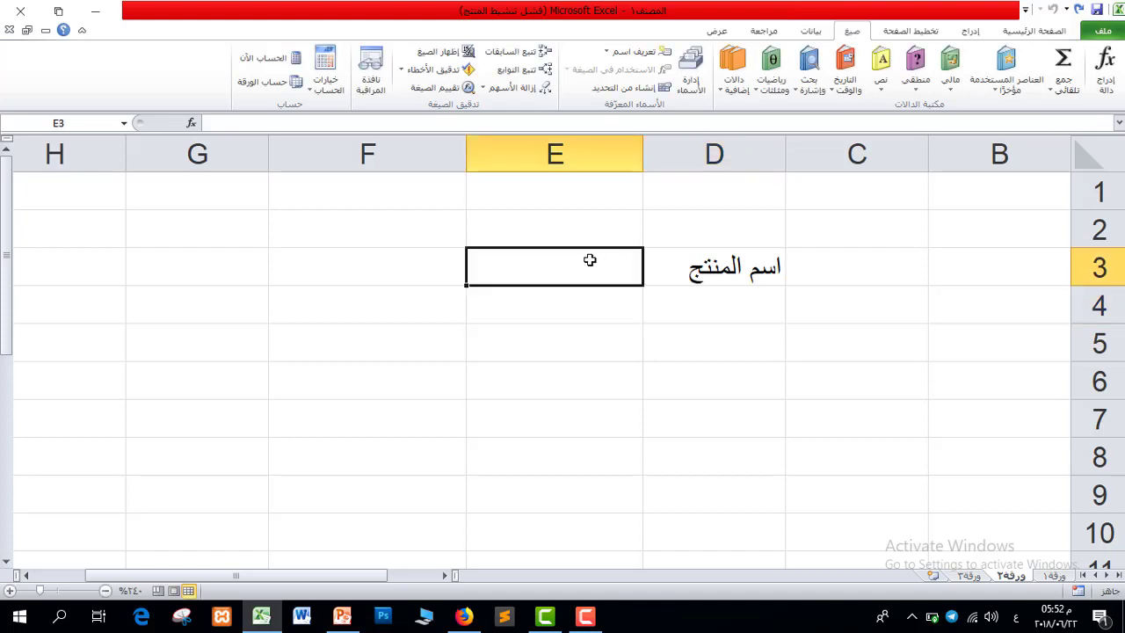
{"action": "type", "text": "بلد"}
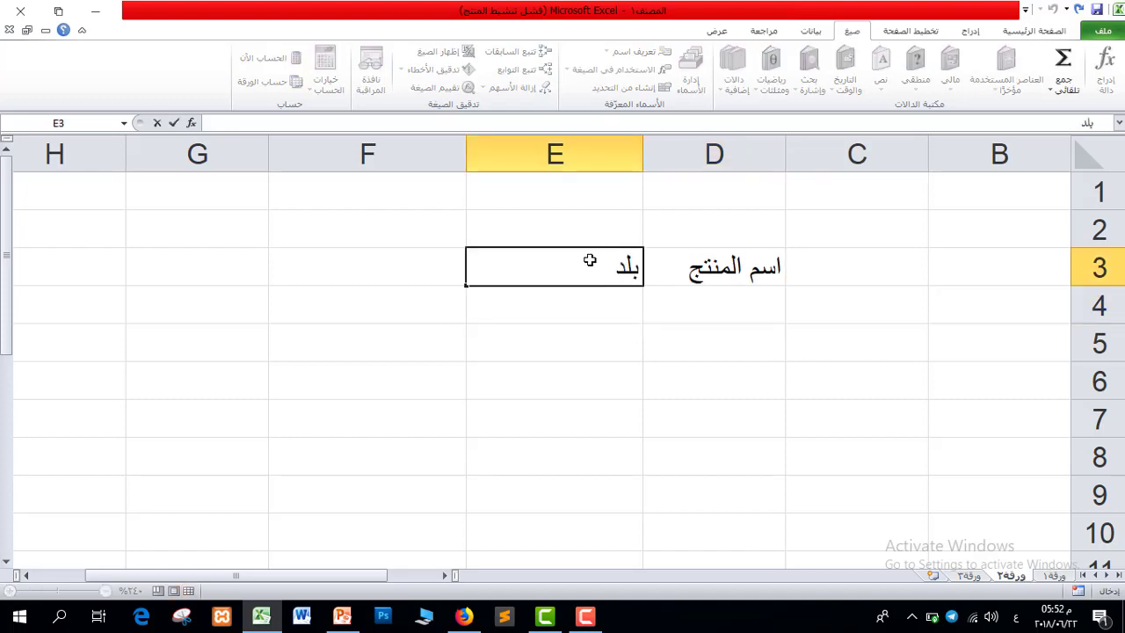
{"action": "type", "text": " الصنع"}
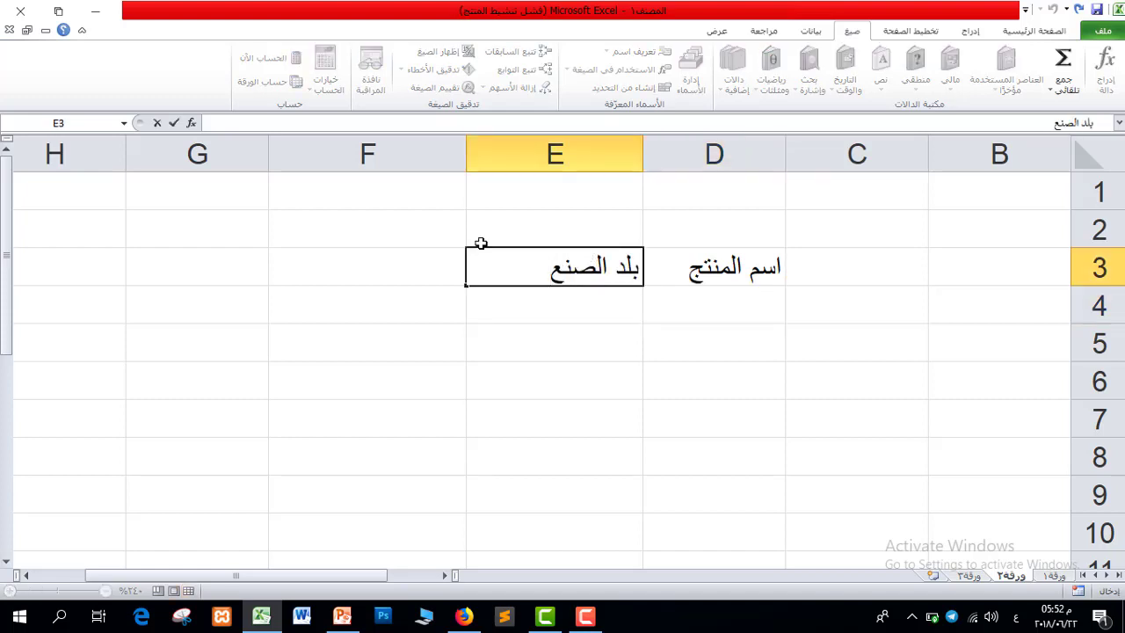
- Add the column headers "السعر" in cell F3 and "الضريبة" in cell G3
{"action": "left_click", "coordinate": [426, 255]}
{"action": "type", "text": "الض"}
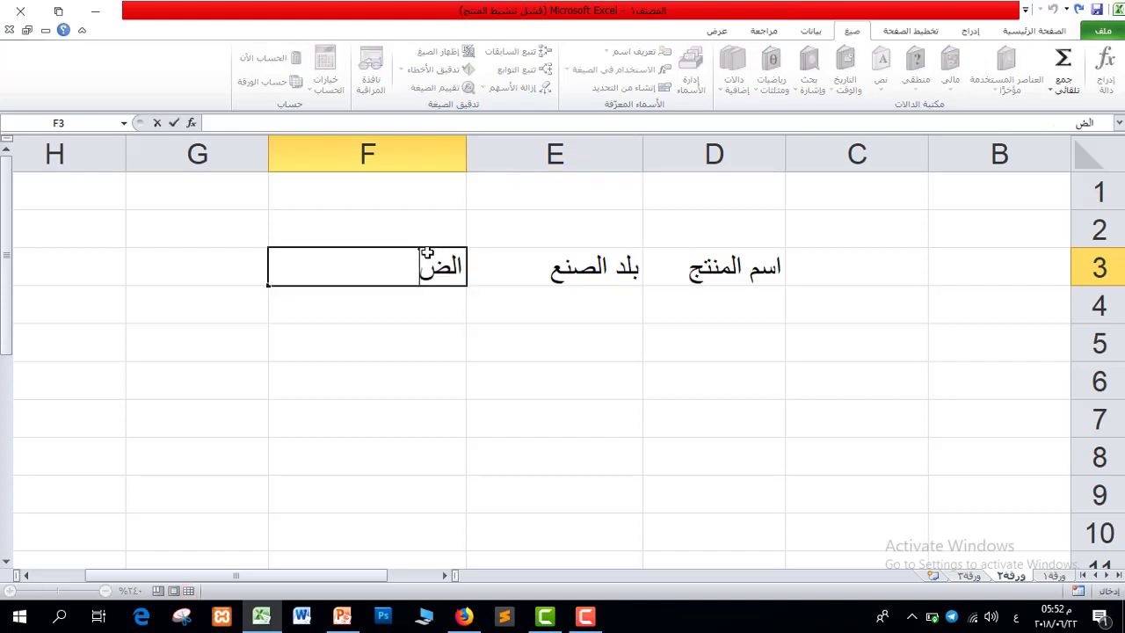
{"action": "key", "text": "BackSpace"}
{"action": "type", "text": "سعر"}
{"action": "left_click", "coordinate": [240, 254]}
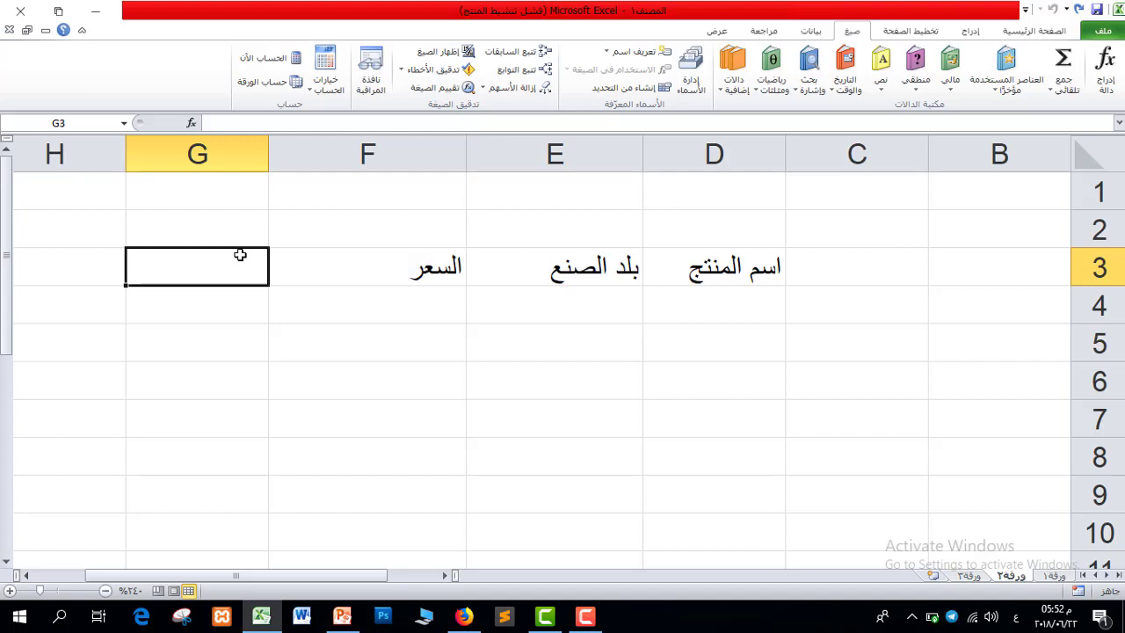
{"action": "type", "text": "الضريبة"}
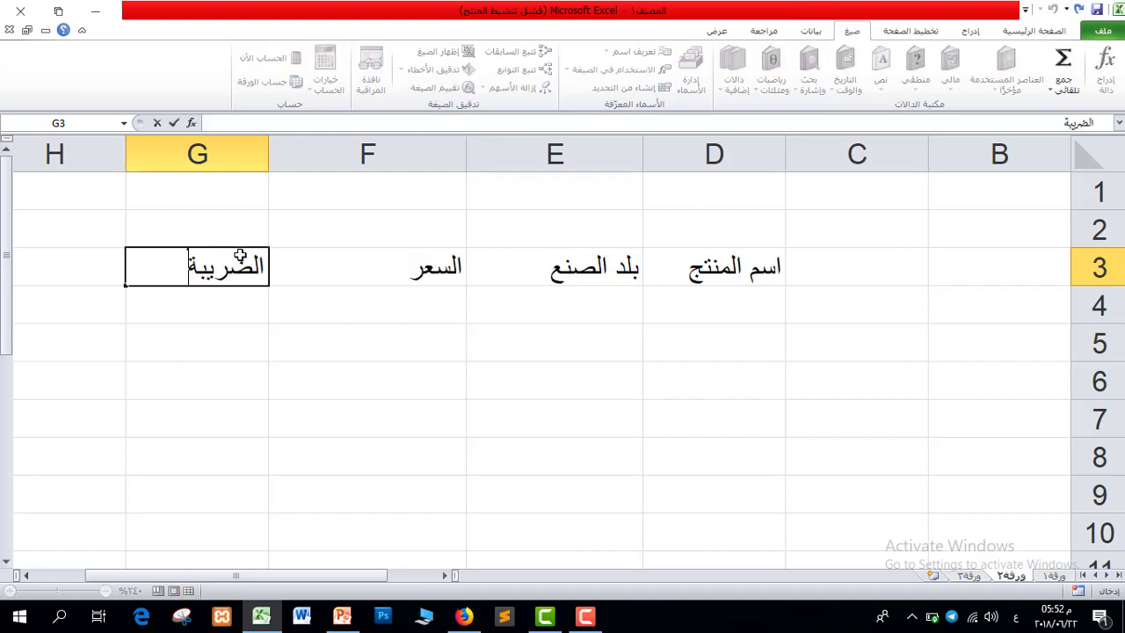
- Enter the header "السعر مع الضريبة" in cell H3 and widen column H to fit it
{"action": "left_click", "coordinate": [31, 576]}
{"action": "left_click", "coordinate": [198, 251]}
{"action": "type", "text": "ال"}
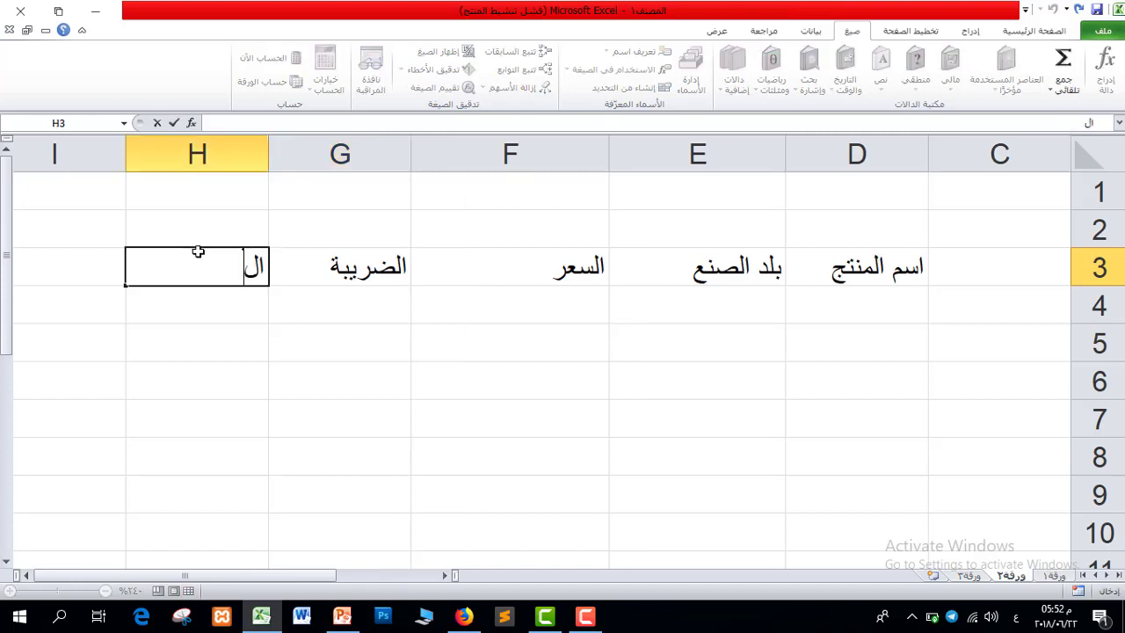
{"action": "type", "text": "سعر مع ال"}
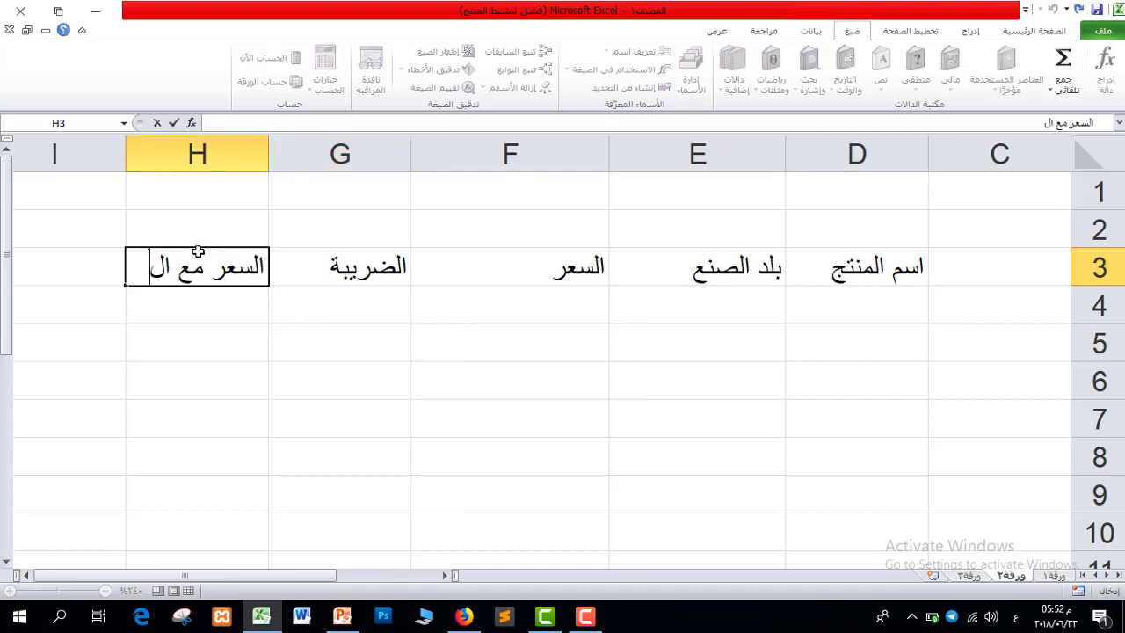
{"action": "type", "text": "ضريبة"}
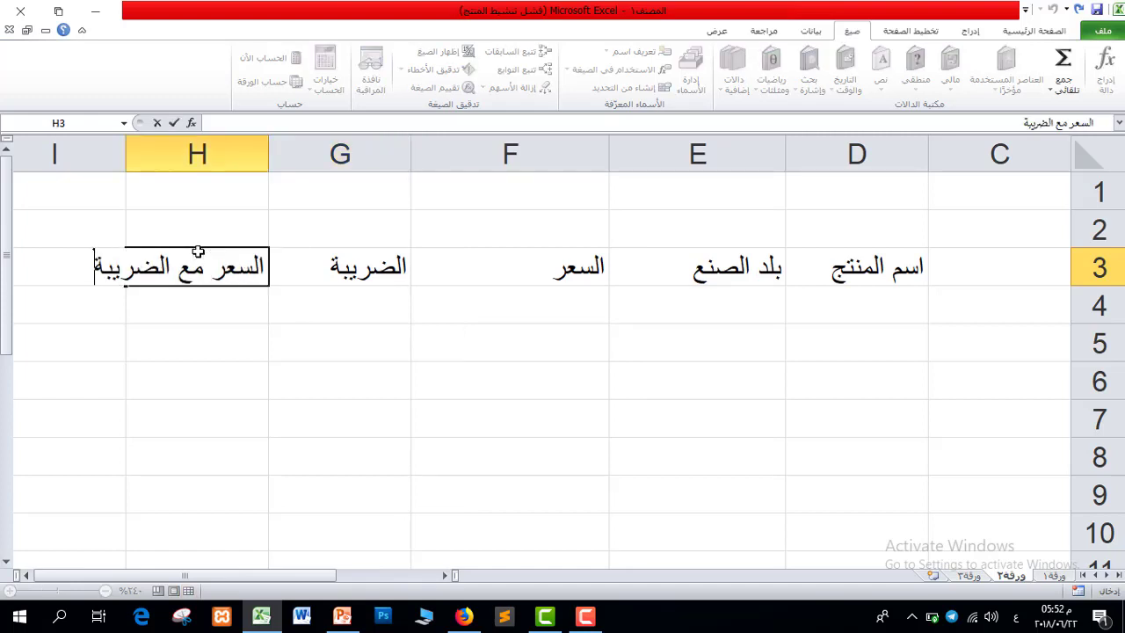
{"action": "left_click_drag", "start_coordinate": [125, 144], "coordinate": [80, 144]}
{"action": "left_click", "coordinate": [176, 329]}
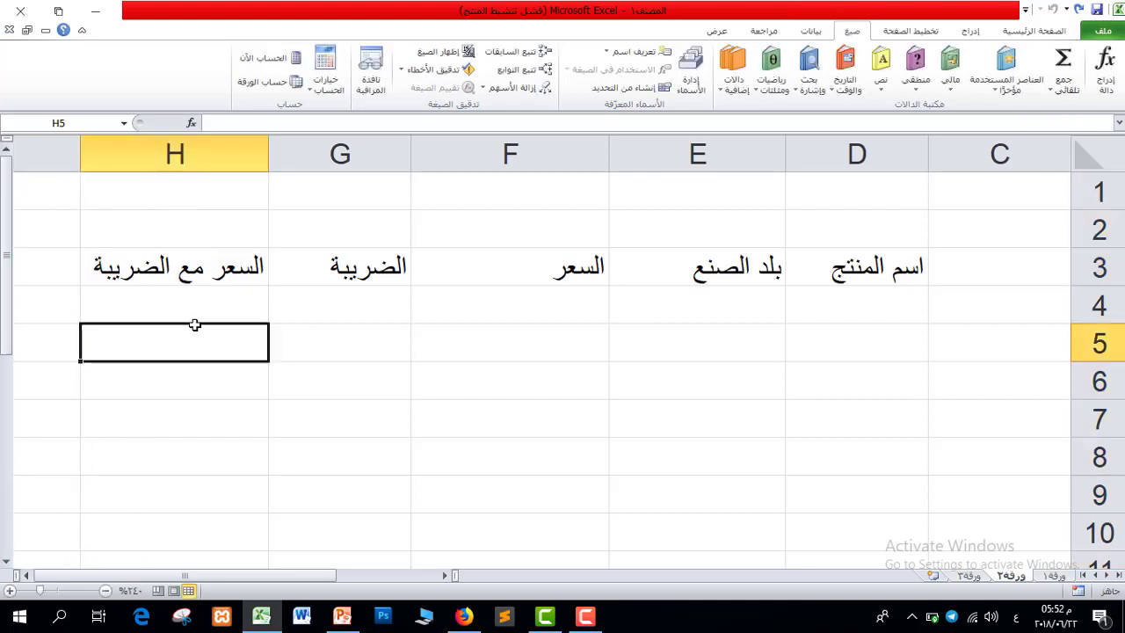
- Fill in the first product in row 4: "تلفاز LG" in D4, "كوريا" in E4 and 5000 in F4
{"action": "left_click", "coordinate": [904, 303]}
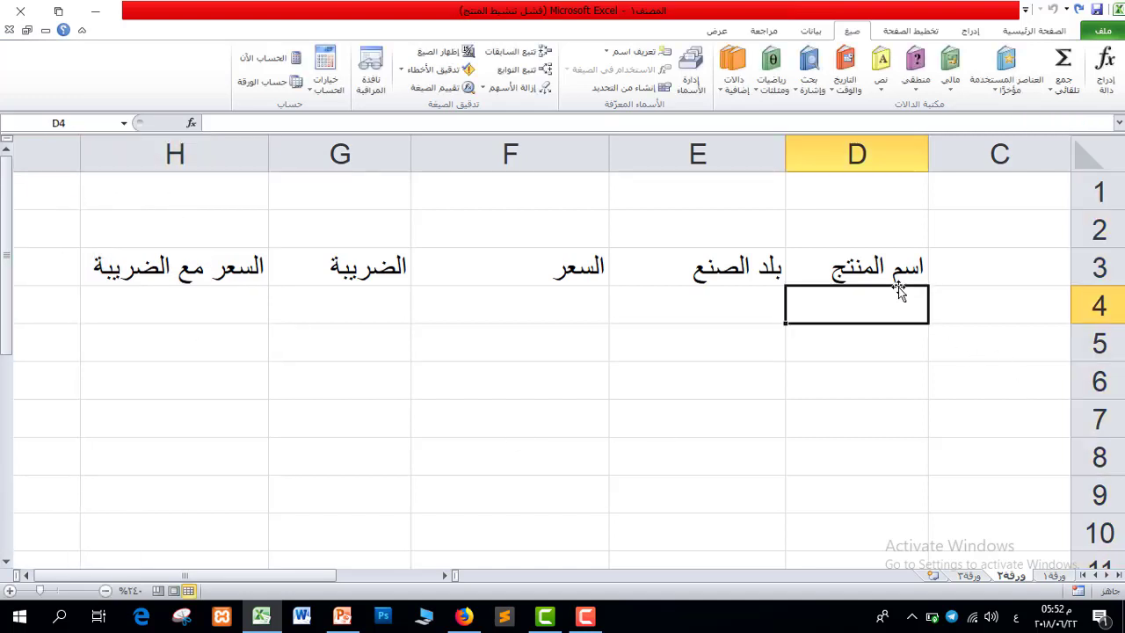
{"action": "type", "text": "تلفاز"}
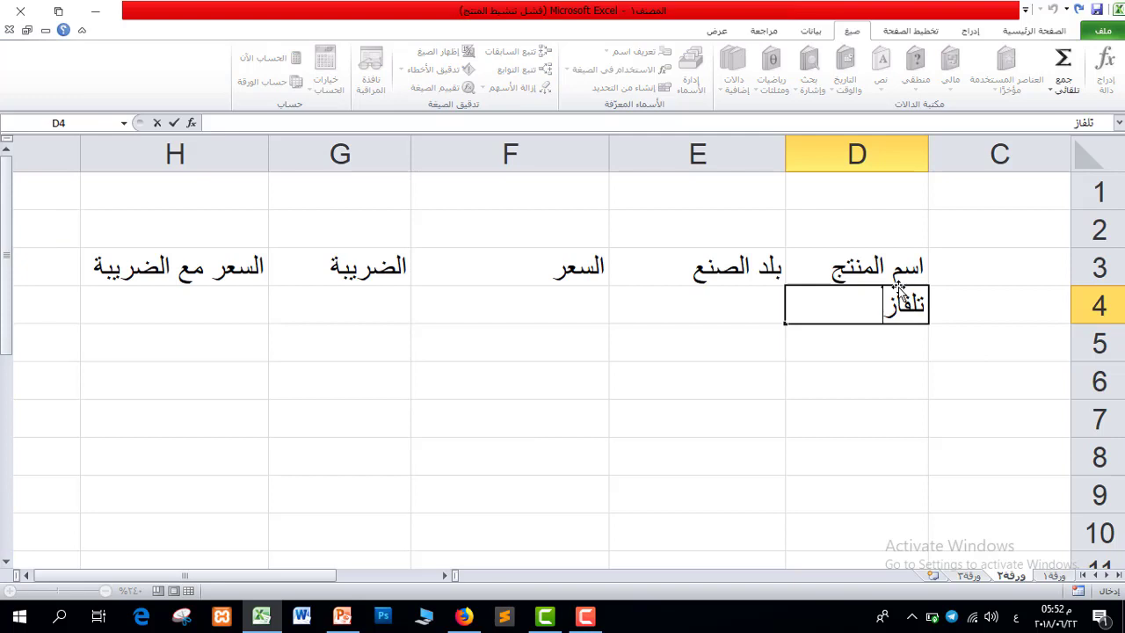
{"action": "key", "text": "alt+shift"}
{"action": "type", "text": "LG"}
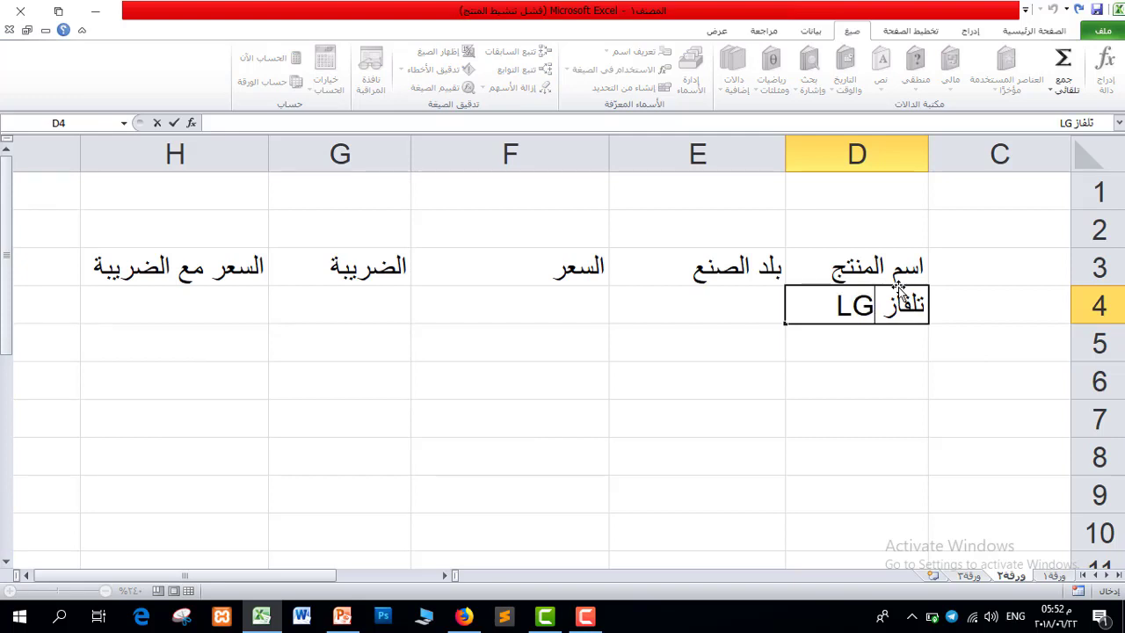
{"action": "left_click", "coordinate": [764, 294]}
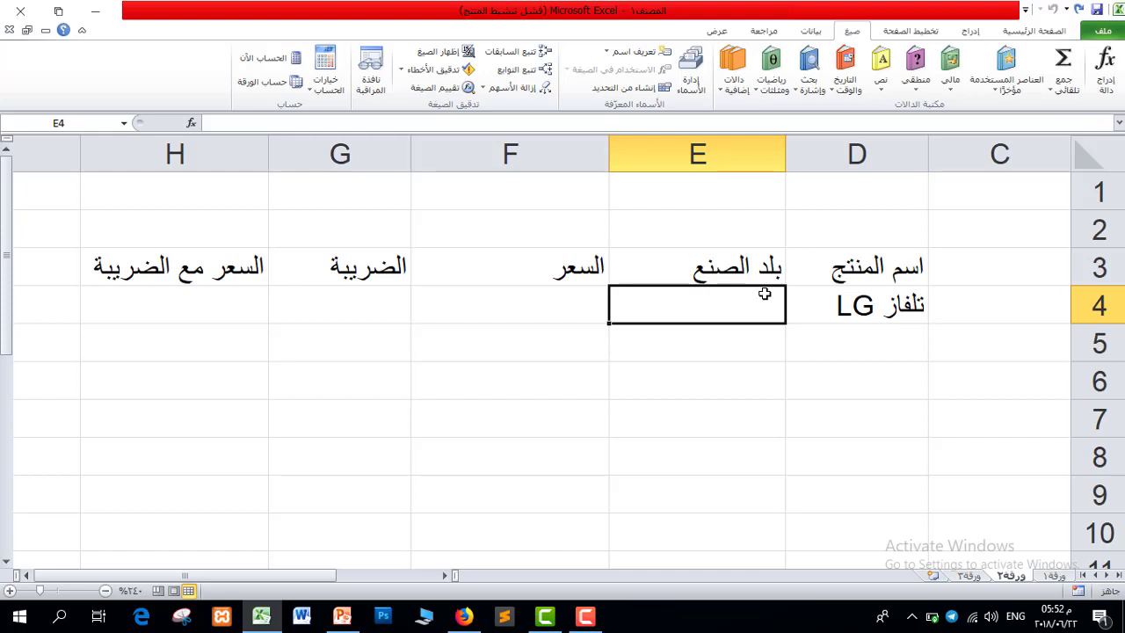
{"action": "key", "text": "alt+shift"}
{"action": "type", "text": "كوريا"}
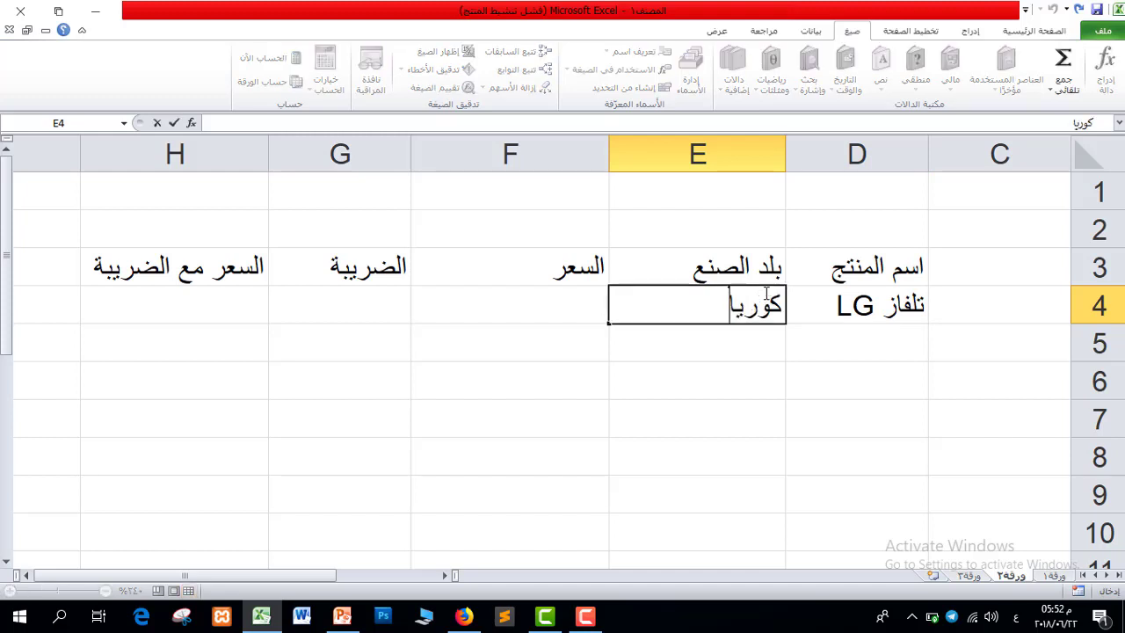
{"action": "left_click", "coordinate": [571, 302]}
{"action": "type", "text": "5000"}
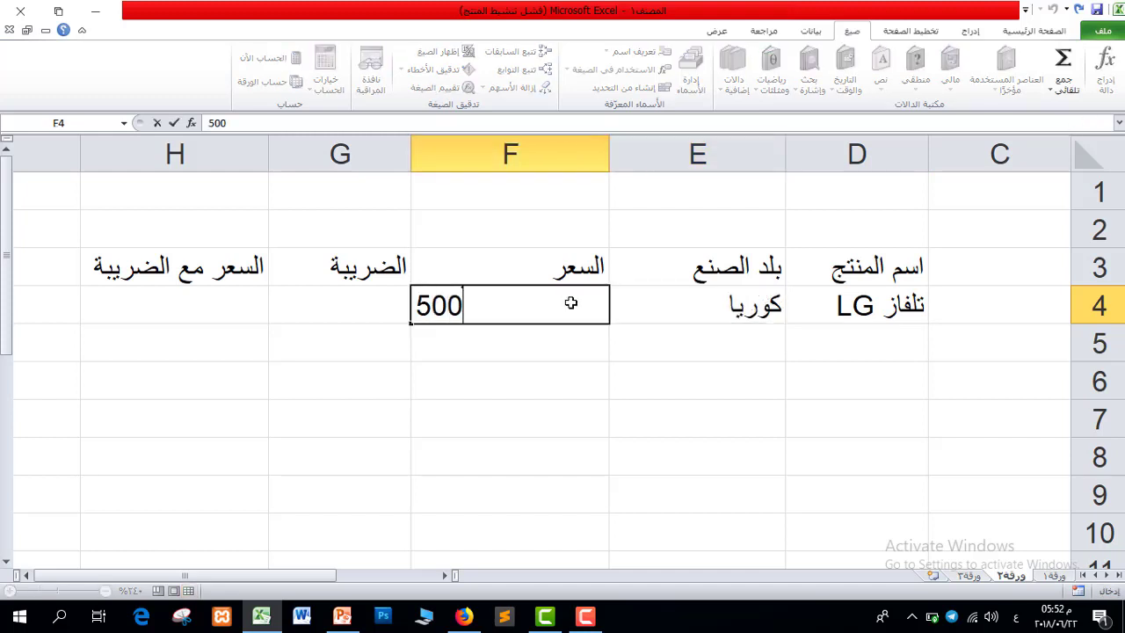
{"action": "left_click", "coordinate": [391, 301]}
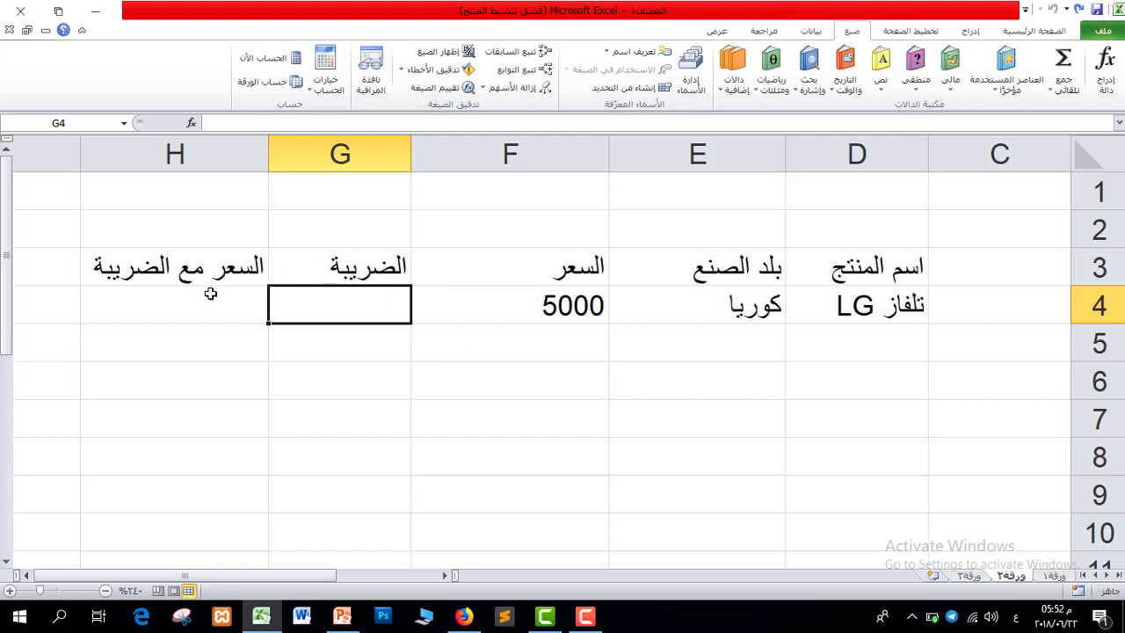
- Replace the header in cell H3 with "السعر الكلي"
{"action": "left_click", "coordinate": [210, 294]}
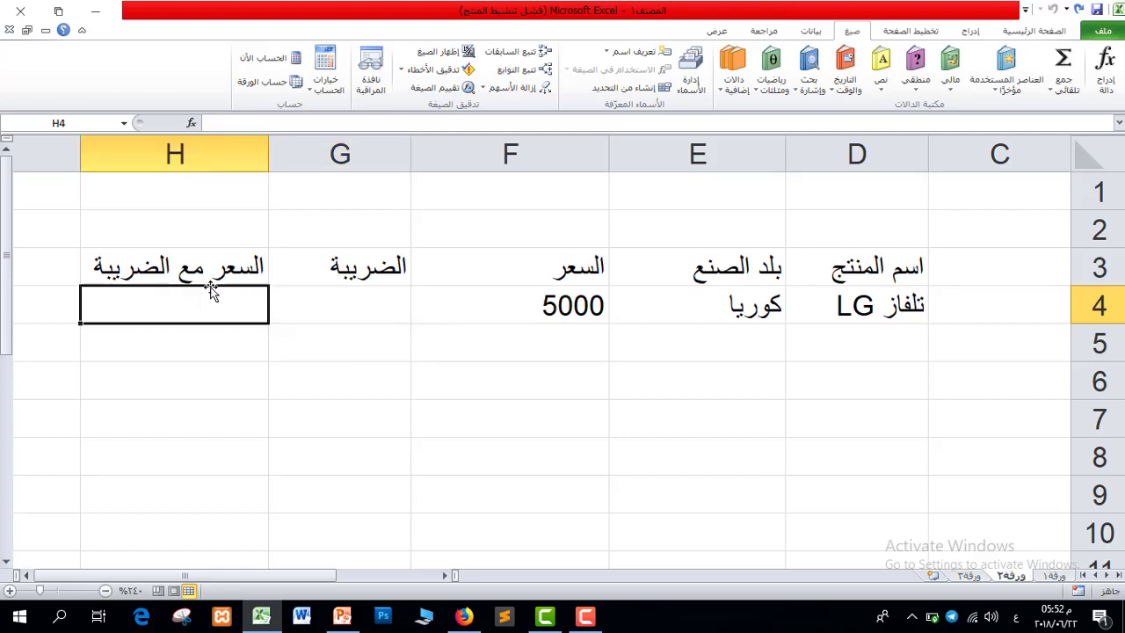
{"action": "left_click", "coordinate": [198, 266]}
{"action": "type", "text": "ال"}
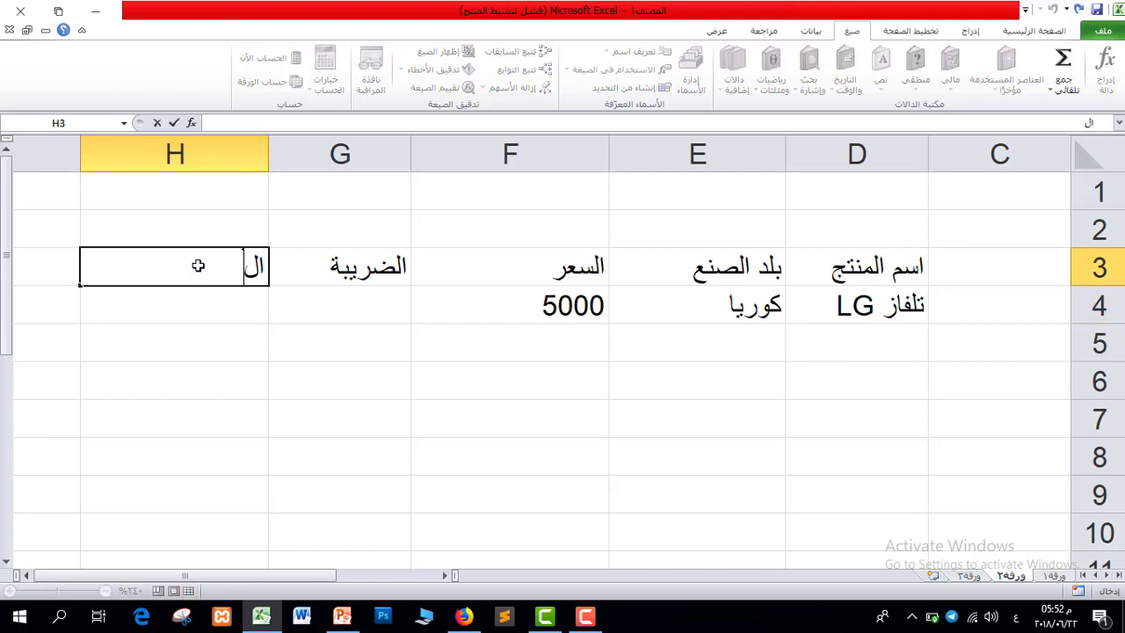
{"action": "type", "text": "سعر الكل"}
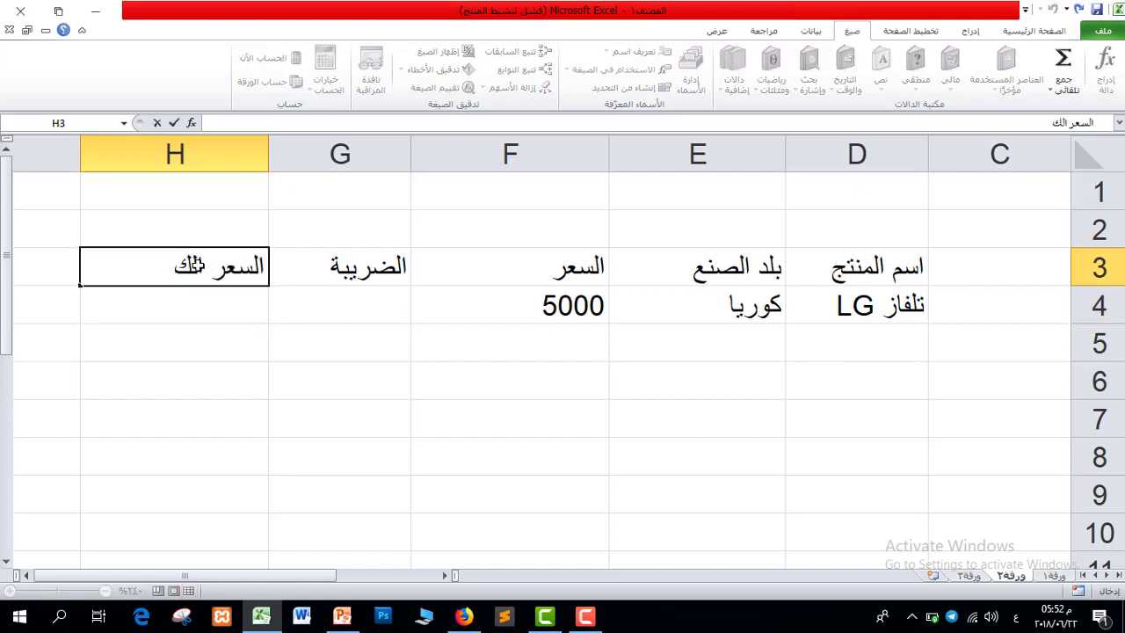
{"action": "type", "text": "ي"}
- Fill in the second product in row 5: "دواء براسيمول" in D5, "العراق" in E5 and 1000 in F5
{"action": "left_click", "coordinate": [898, 337]}
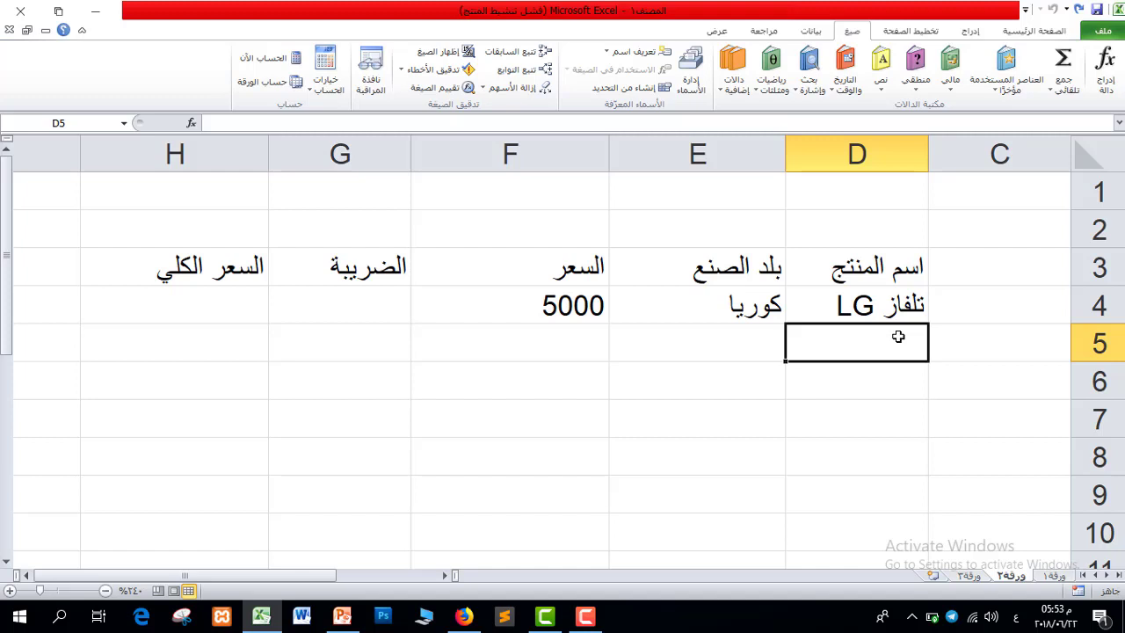
{"action": "type", "text": "دواء"}
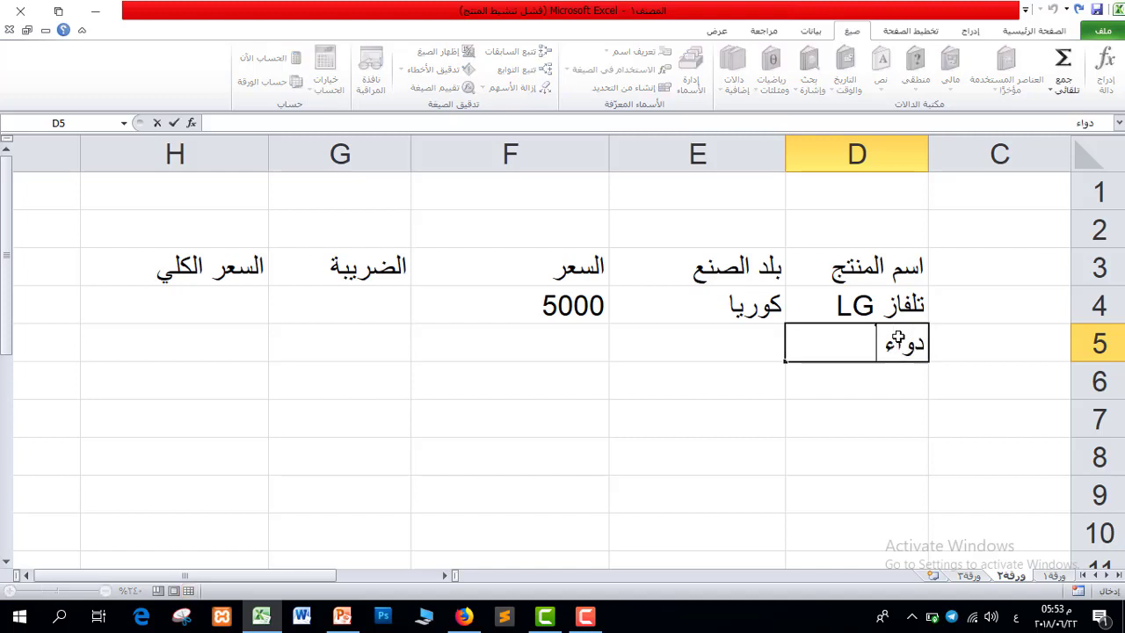
{"action": "type", "text": " براسيمول"}
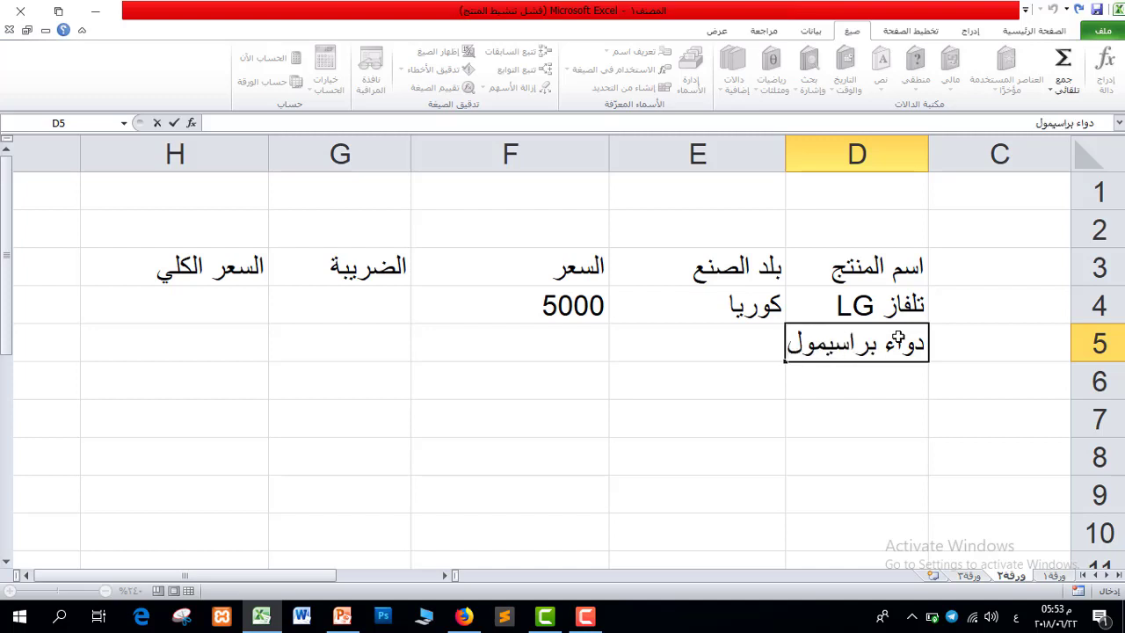
{"action": "left_click", "coordinate": [749, 338]}
{"action": "type", "text": "ال"}
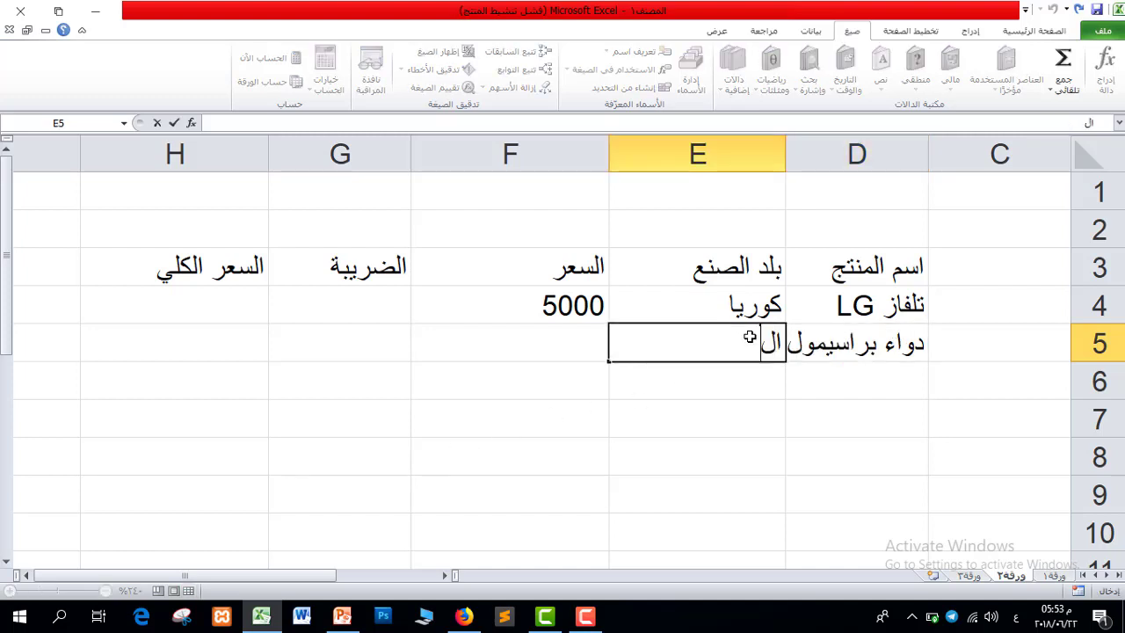
{"action": "type", "text": "عراق"}
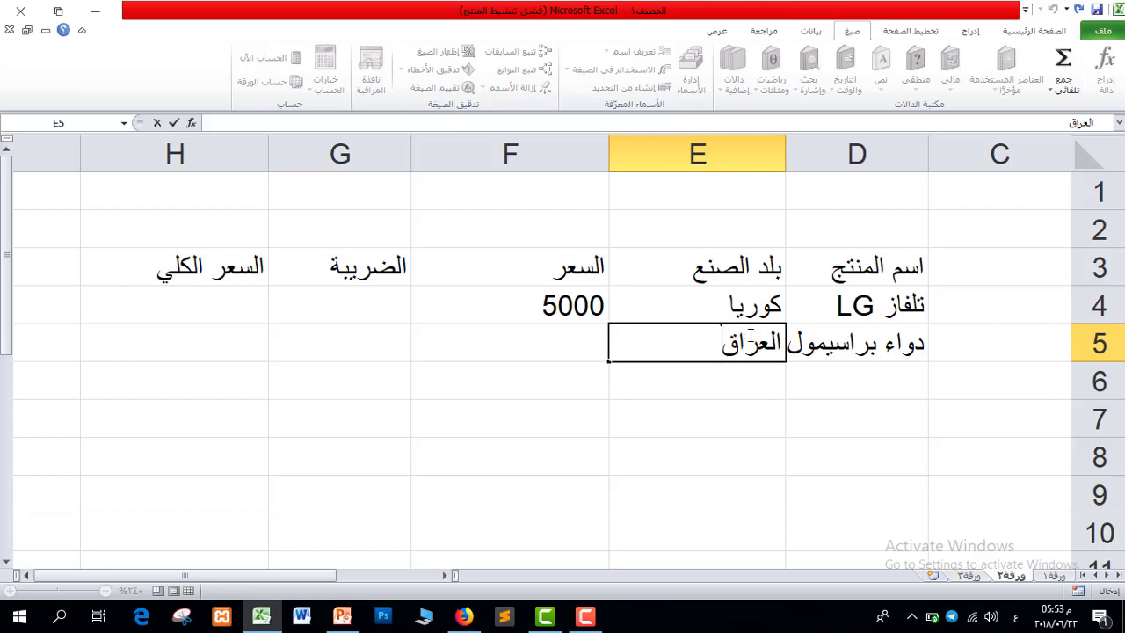
{"action": "left_click", "coordinate": [596, 350]}
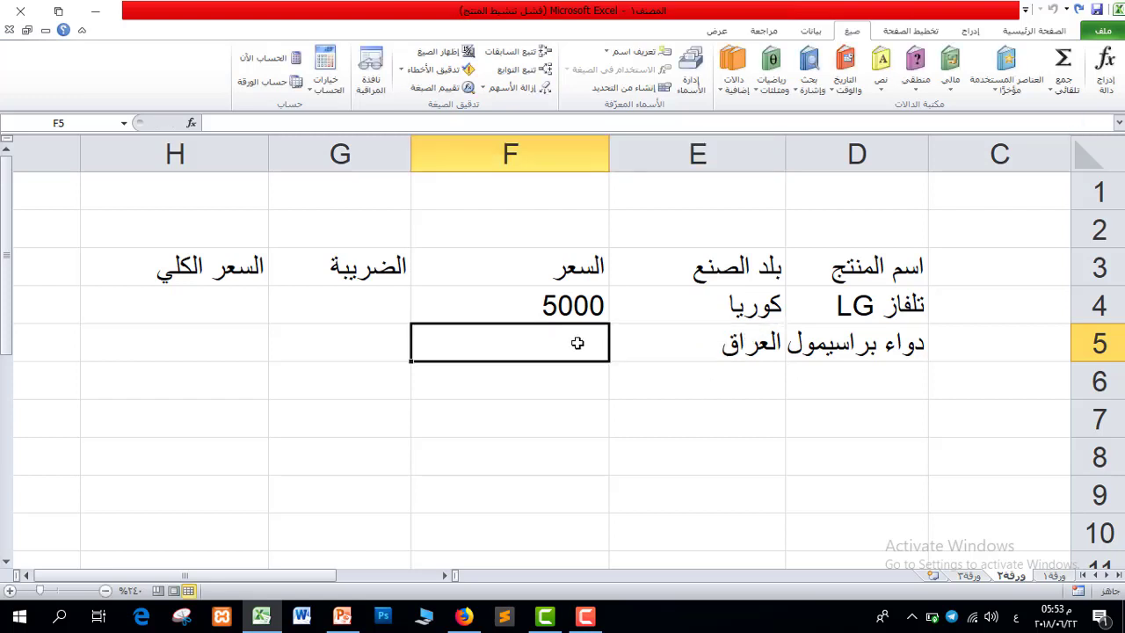
{"action": "type", "text": "10"}
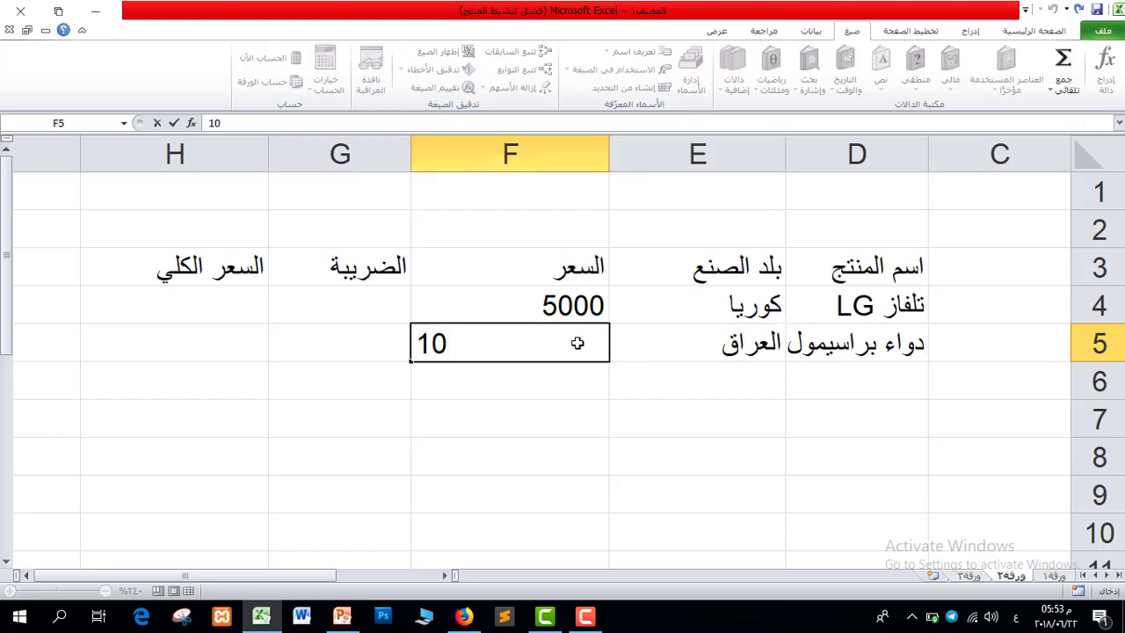
{"action": "type", "text": "00"}
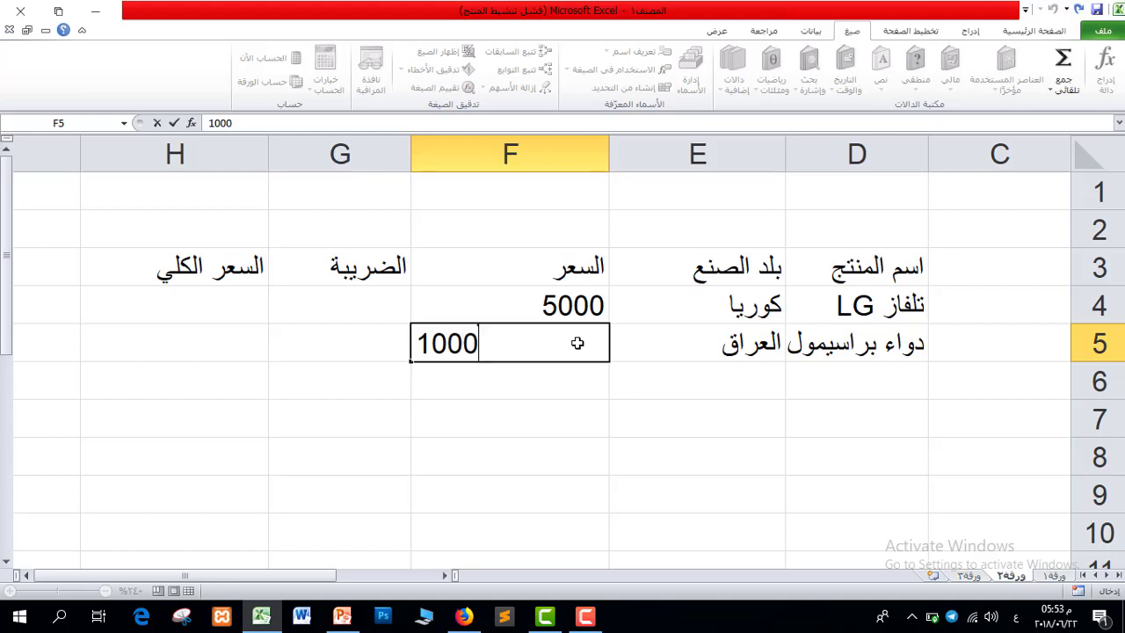
- Set the television's price in cell F4 to 500000
{"action": "left_click", "coordinate": [576, 301]}
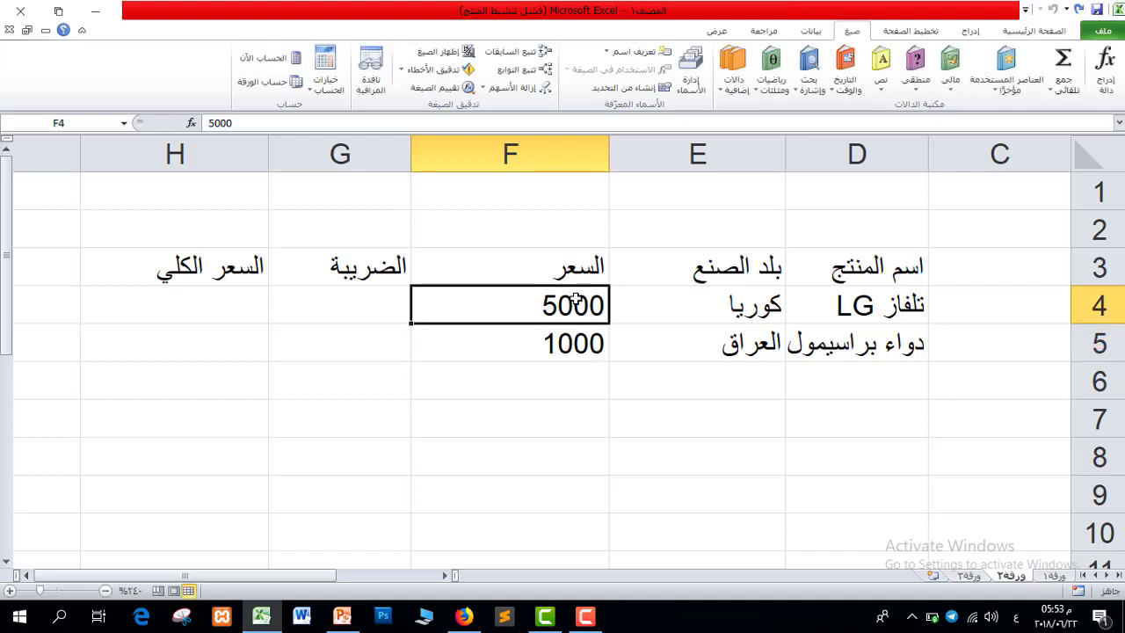
{"action": "double_click", "coordinate": [603, 305]}
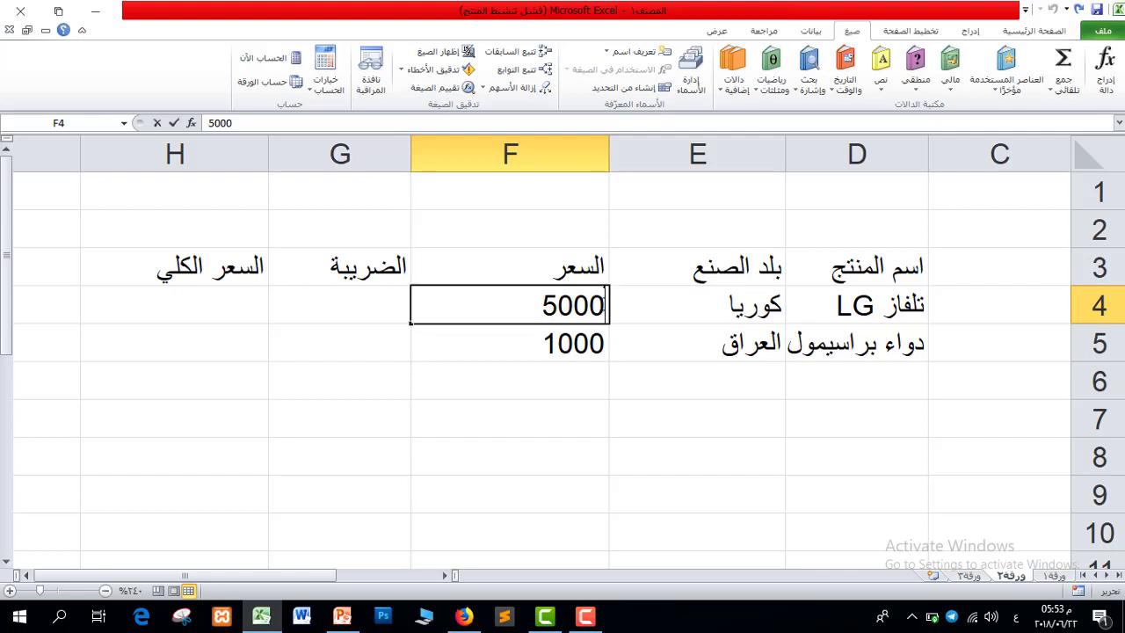
{"action": "type", "text": "00"}
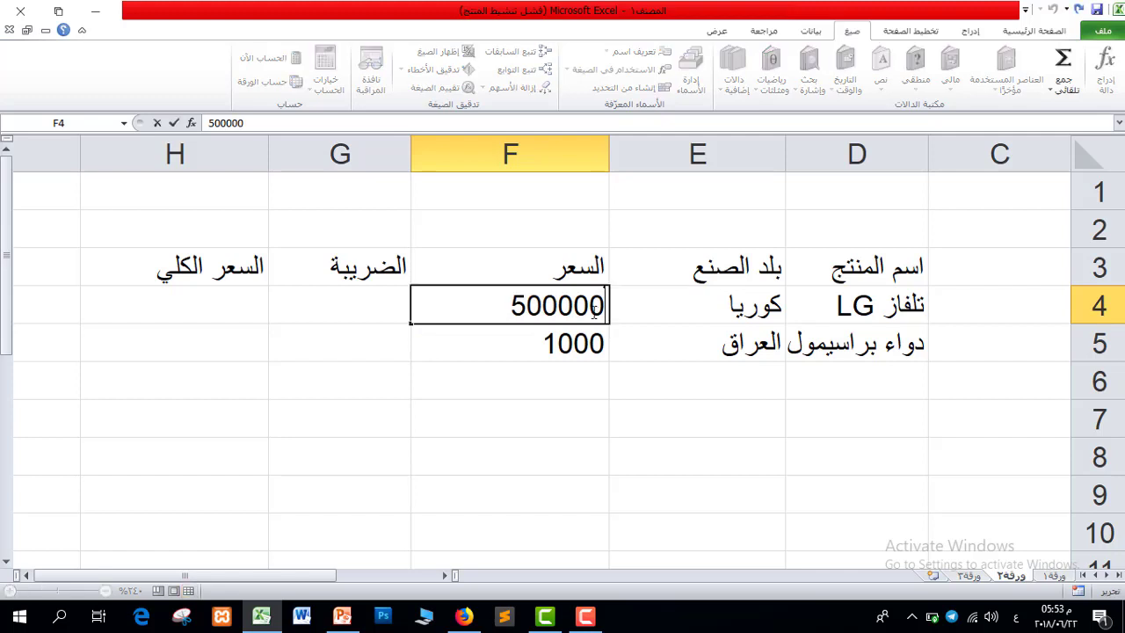
{"action": "key", "text": "Return"}
- Fill in the third product in row 6: "اطارات سايرة" in D6, "العراق" in E6 and 50000 in F6
{"action": "left_click", "coordinate": [838, 371]}
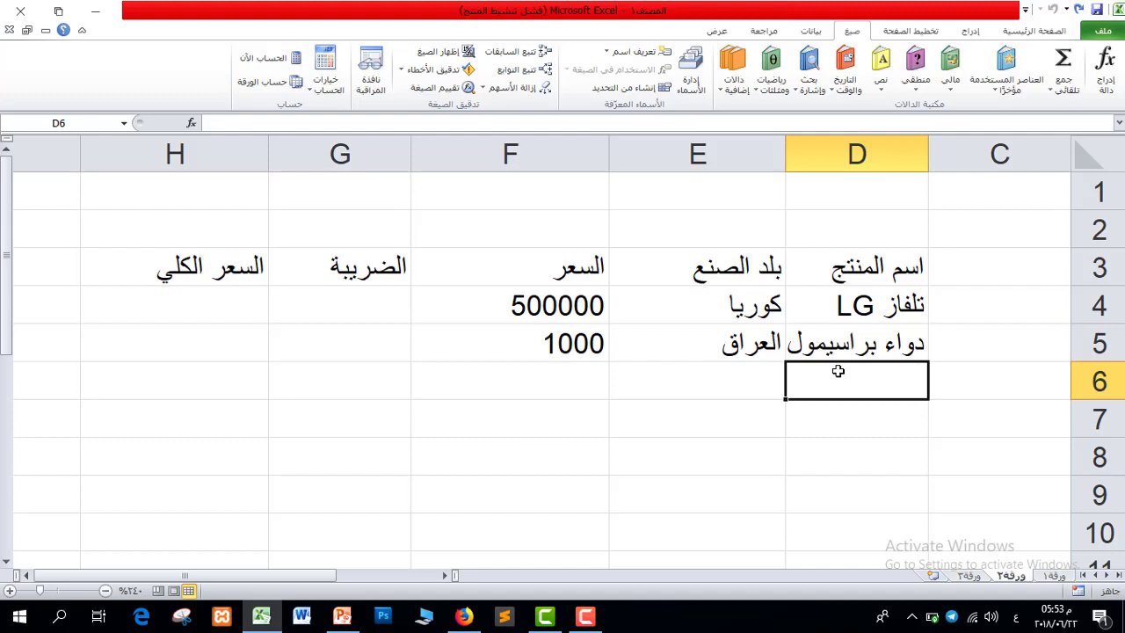
{"action": "type", "text": "اطا"}
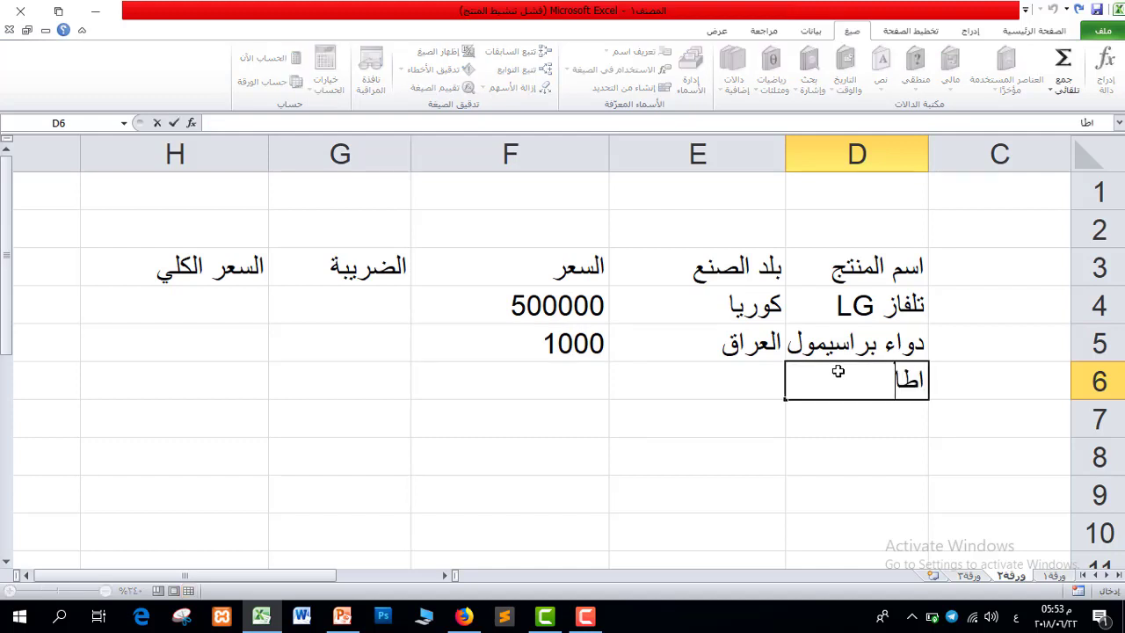
{"action": "type", "text": "رات سايرة"}
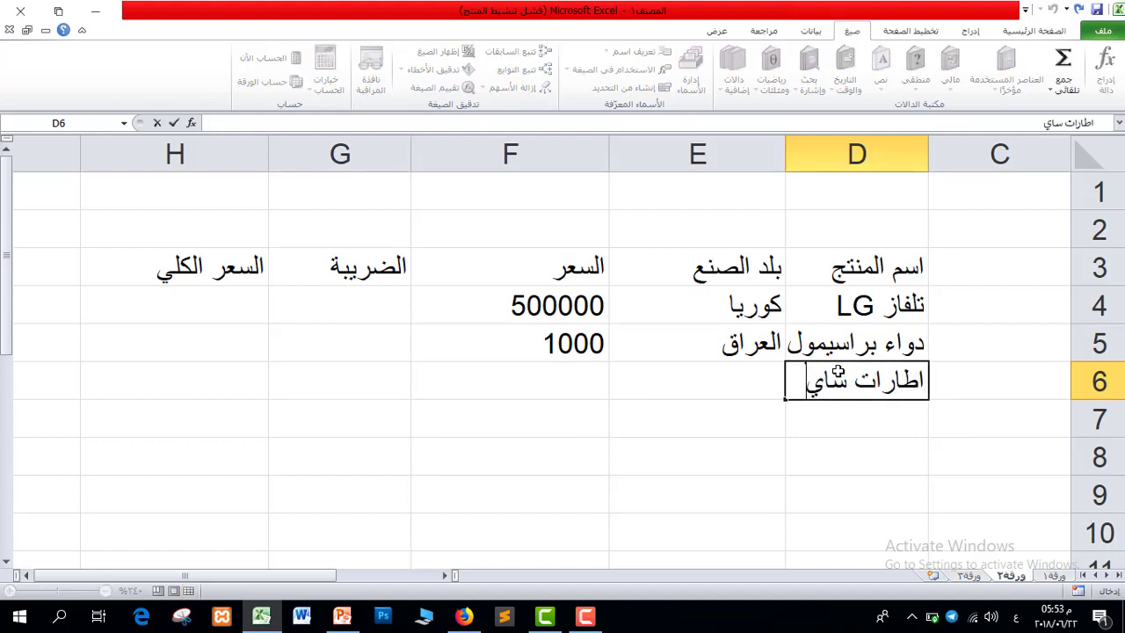
{"action": "left_click", "coordinate": [753, 377]}
{"action": "type", "text": "العراق"}
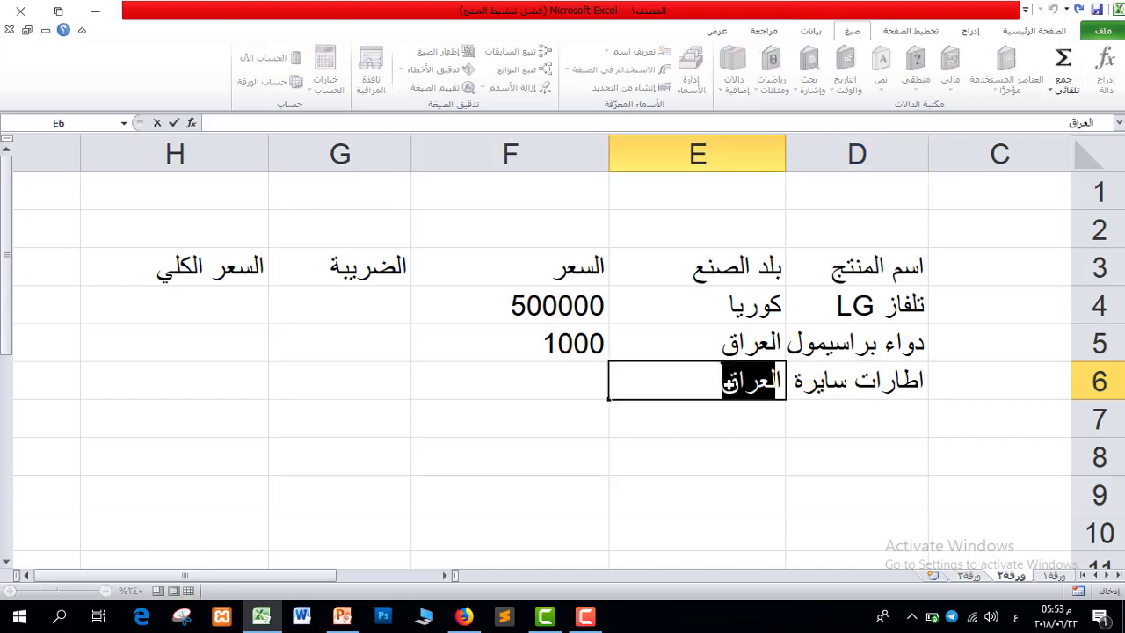
{"action": "left_click", "coordinate": [534, 387]}
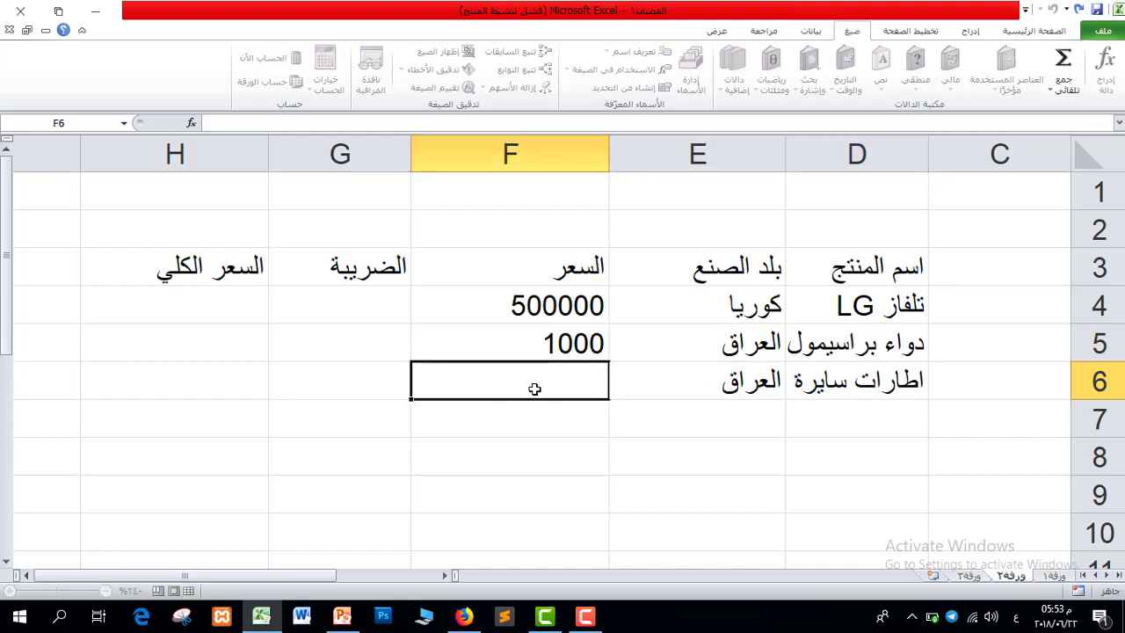
{"action": "type", "text": "50000"}
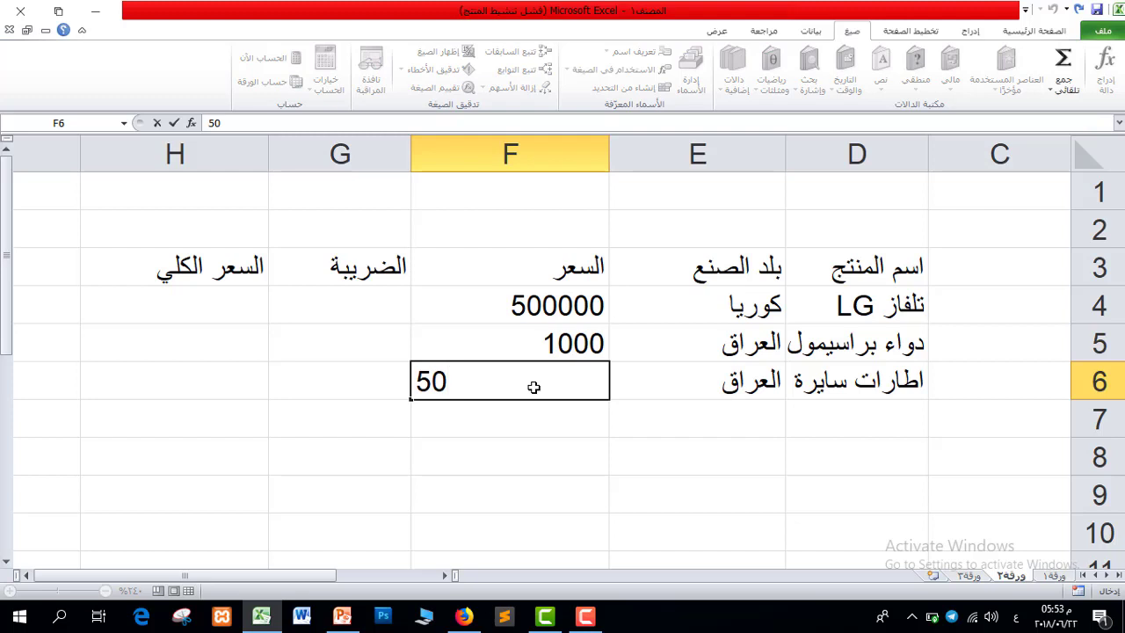
{"action": "key", "text": "Return"}
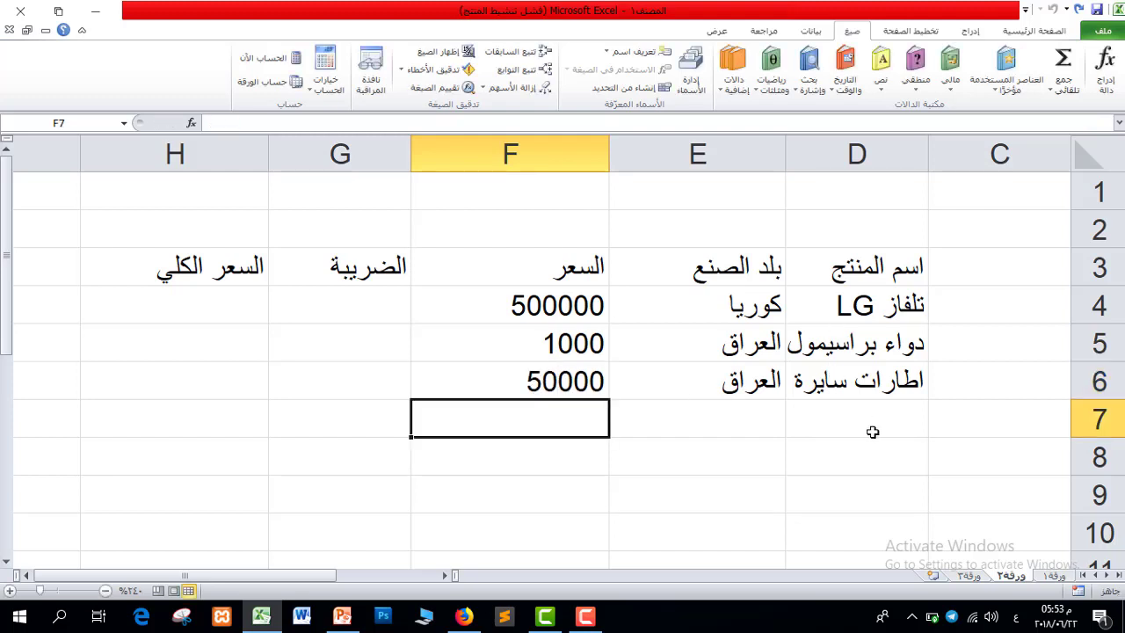
- Fill in the fourth product in row 7: "سيارة هيونداي" in D7, "اكوريا" in E7 and 10000000 in F7
{"action": "left_click", "coordinate": [870, 429]}
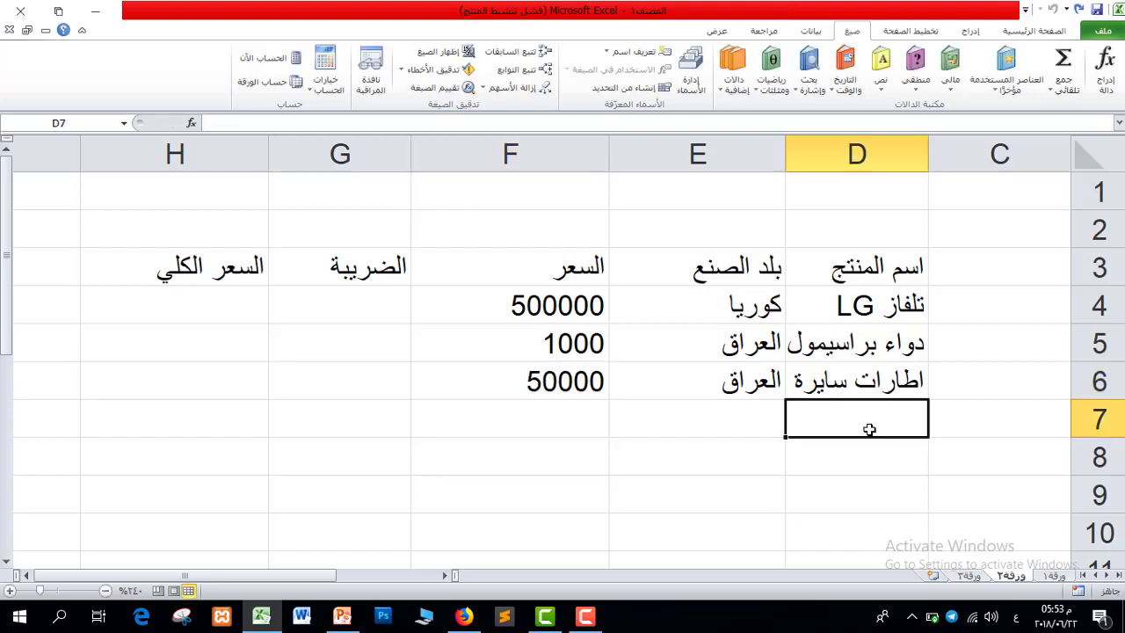
{"action": "type", "text": "سيارة"}
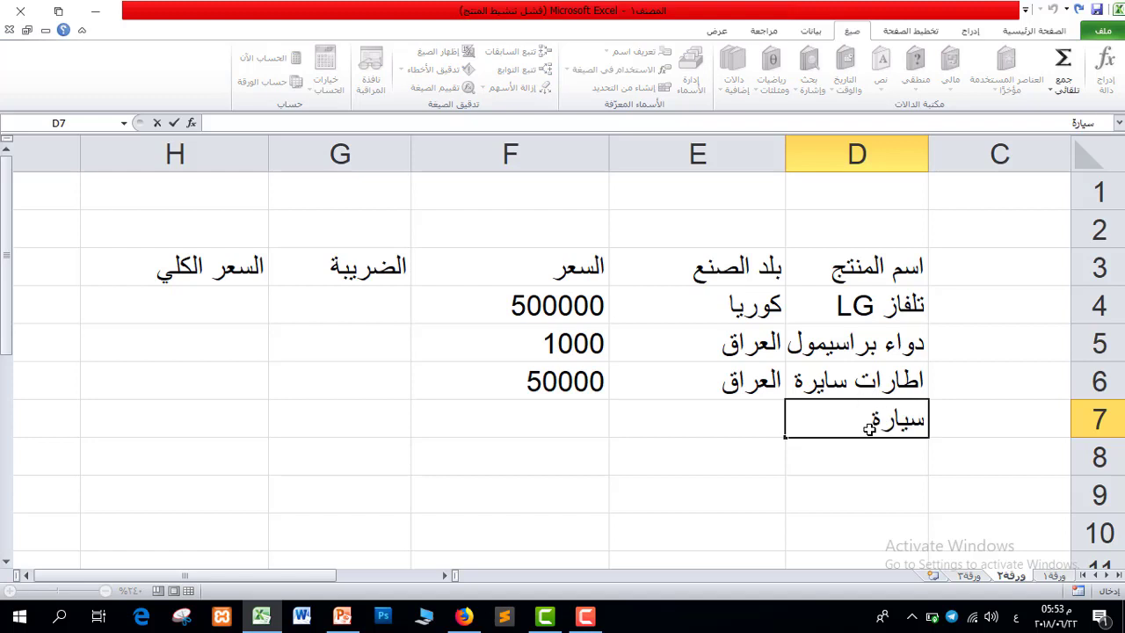
{"action": "type", "text": " هيونداي"}
{"action": "left_click", "coordinate": [754, 425]}
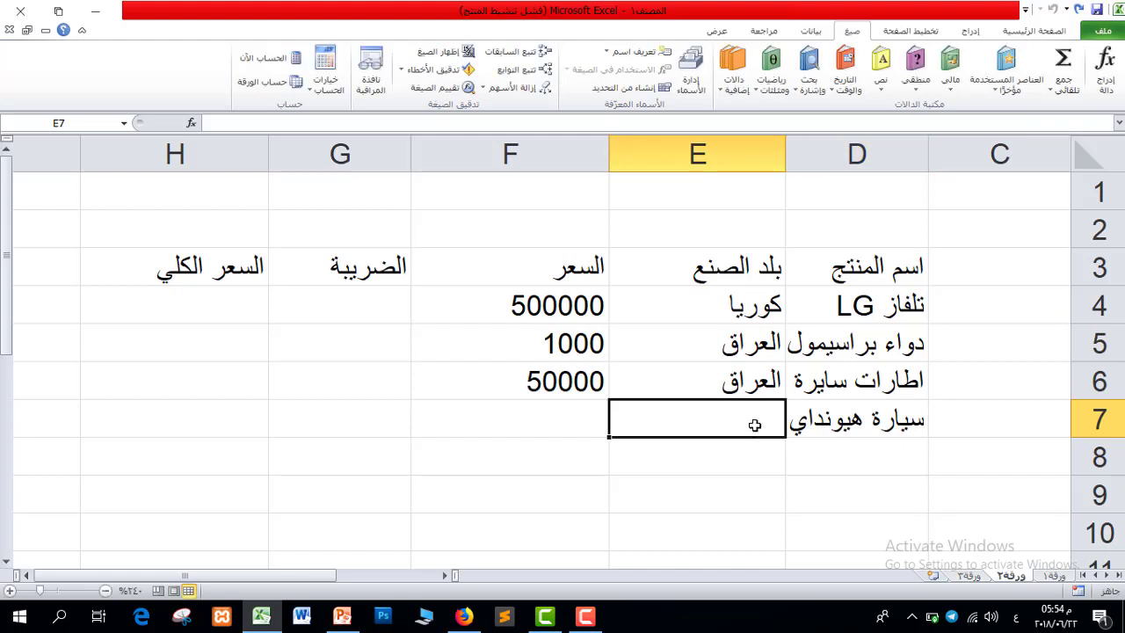
{"action": "type", "text": "اكوري"}
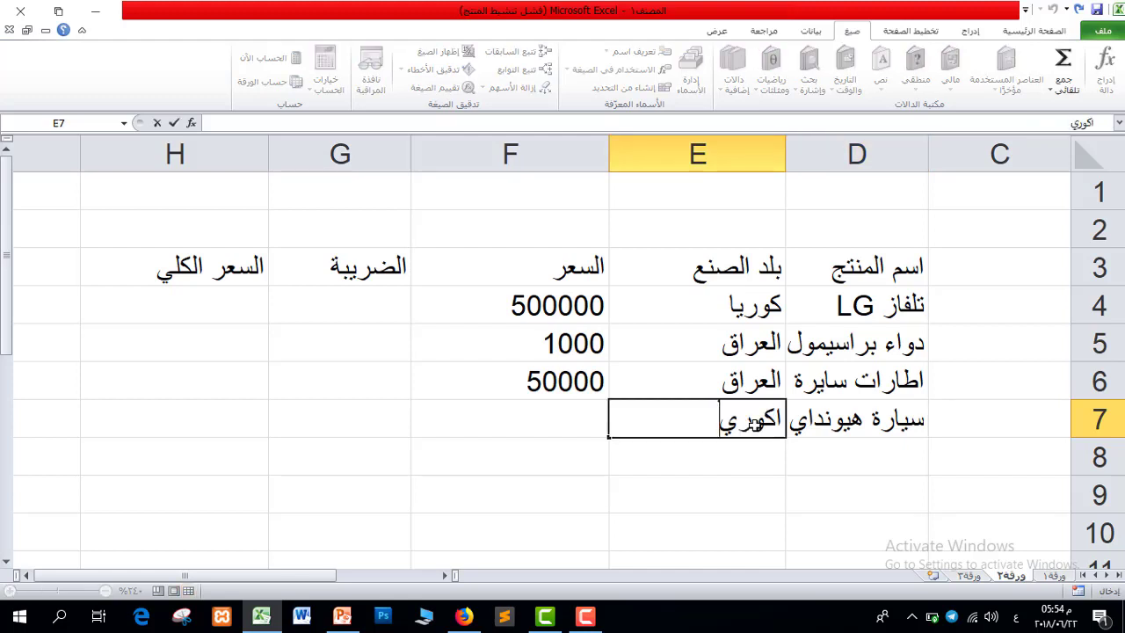
{"action": "type", "text": "ا"}
{"action": "left_click", "coordinate": [563, 420]}
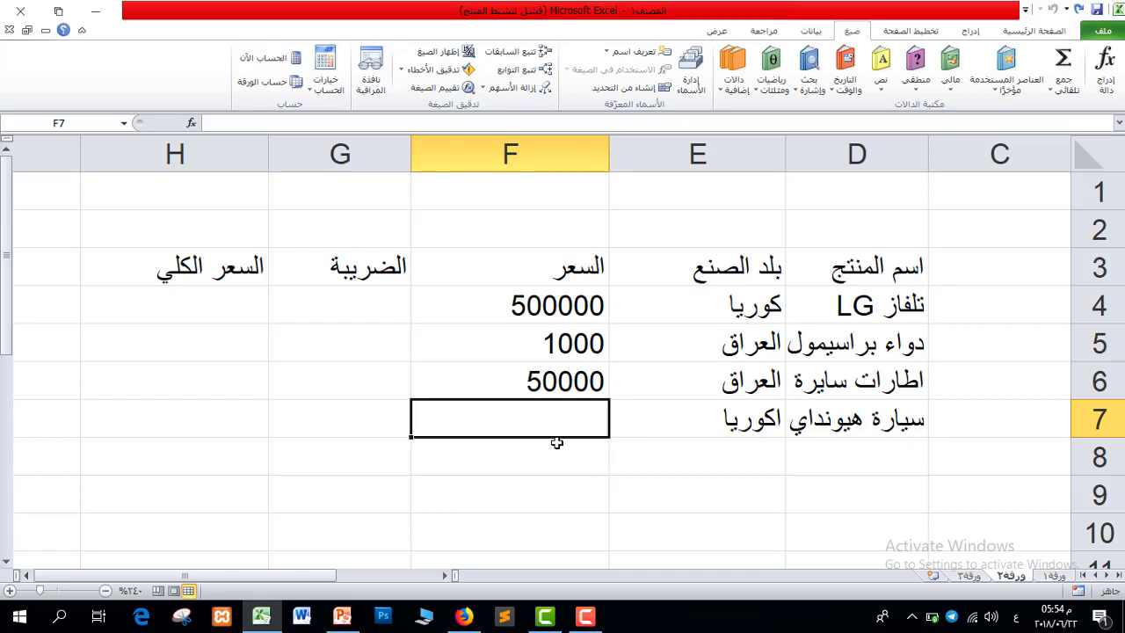
{"action": "type", "text": "10000"}
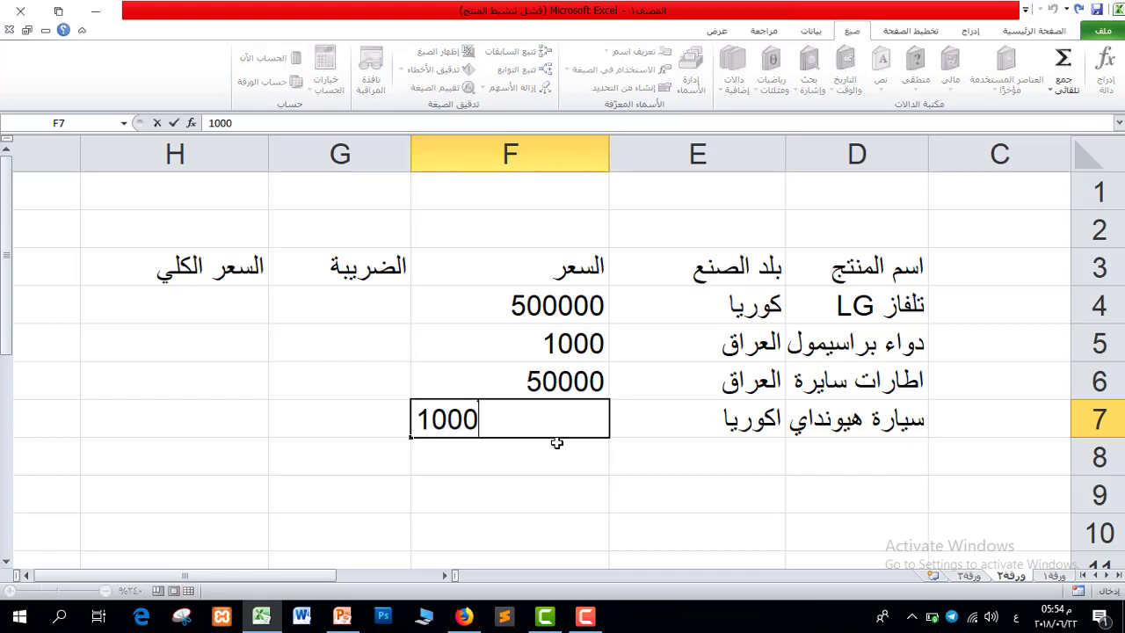
{"action": "type", "text": "000"}
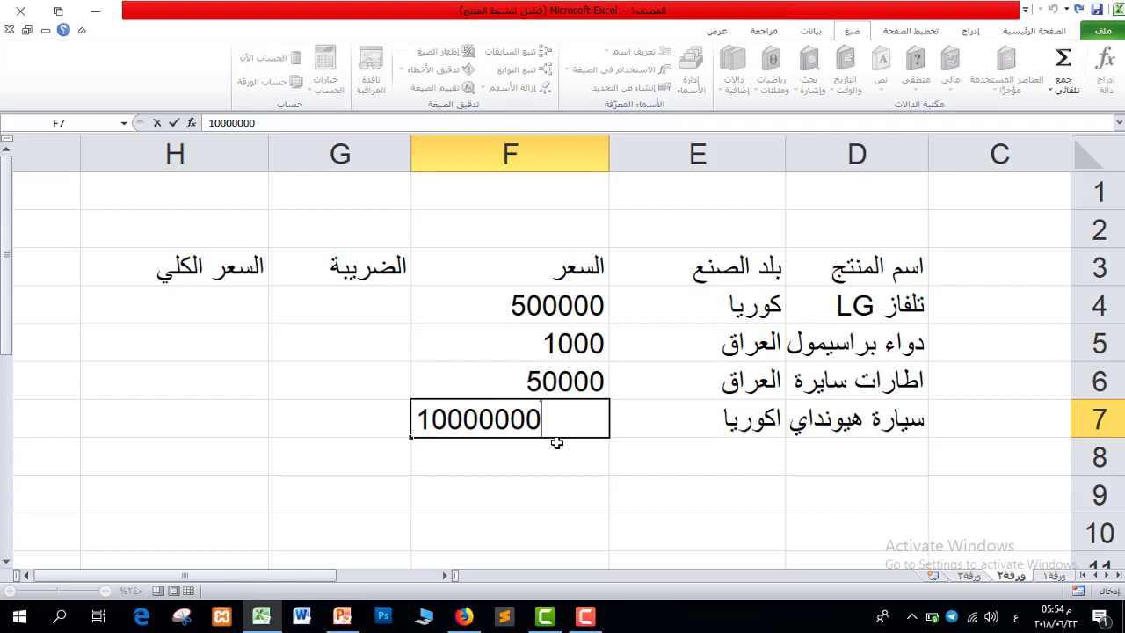
{"action": "key", "text": "Return"}
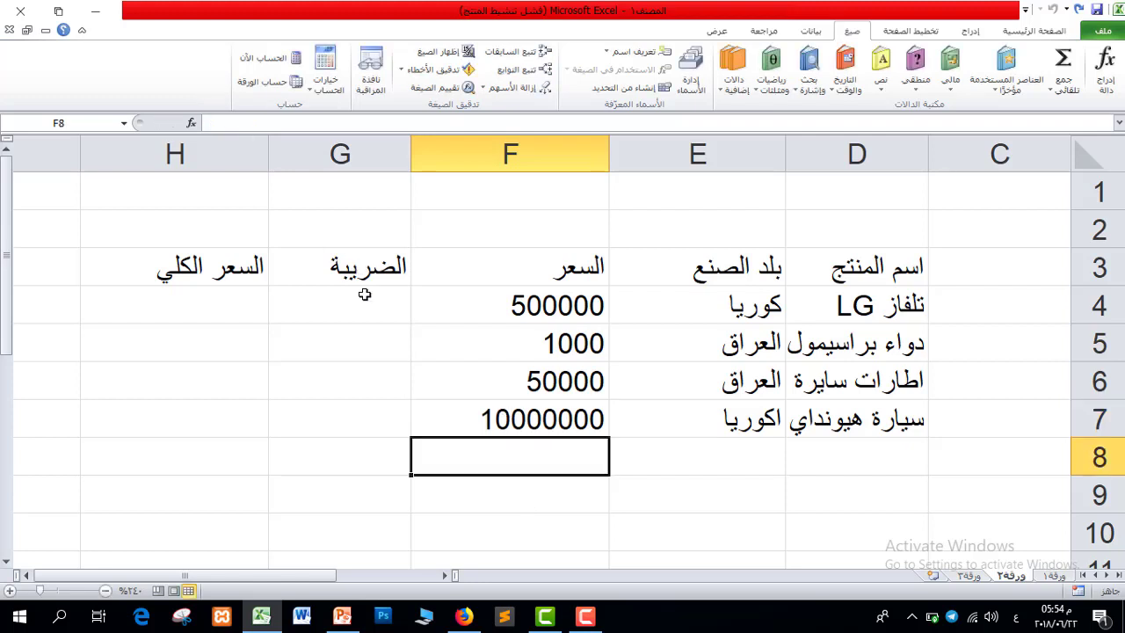
- Insert the logical IF function in tax cell G4 and reference country cell E4 in its logical test
{"action": "left_click", "coordinate": [364, 294]}
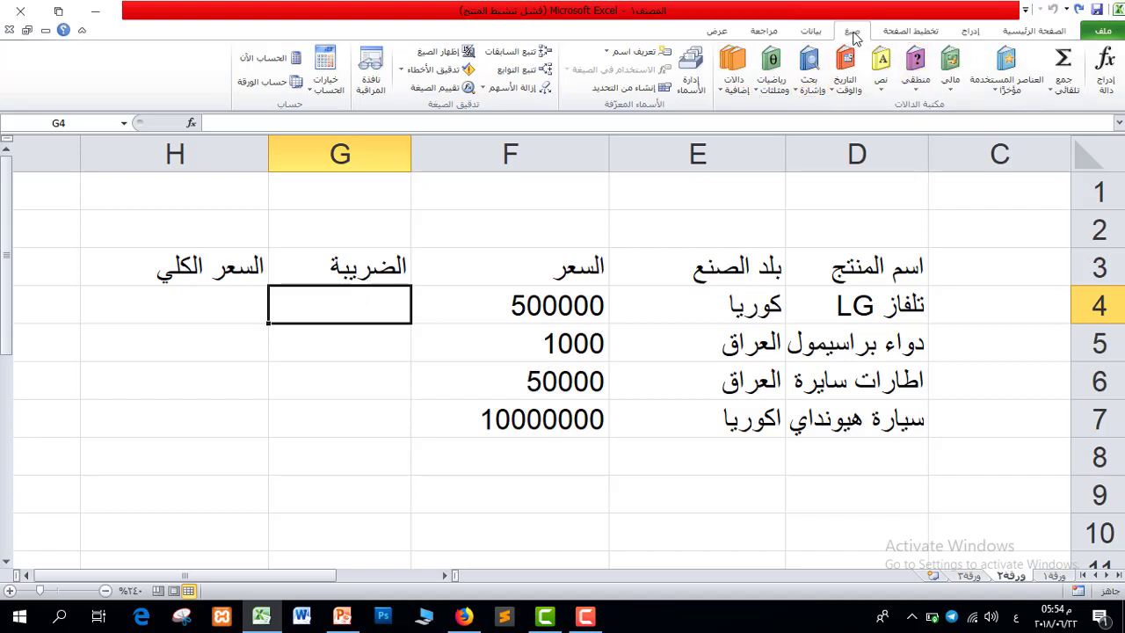
{"action": "left_click", "coordinate": [915, 88]}
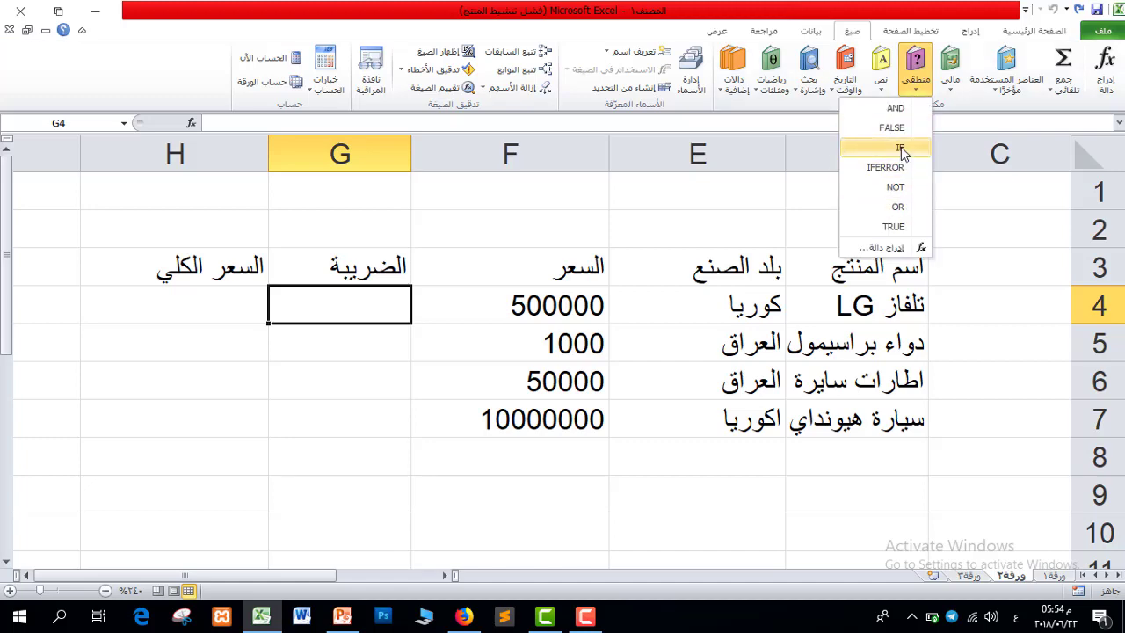
{"action": "left_click", "coordinate": [901, 147]}
{"action": "left_click_drag", "start_coordinate": [433, 385], "coordinate": [291, 384]}
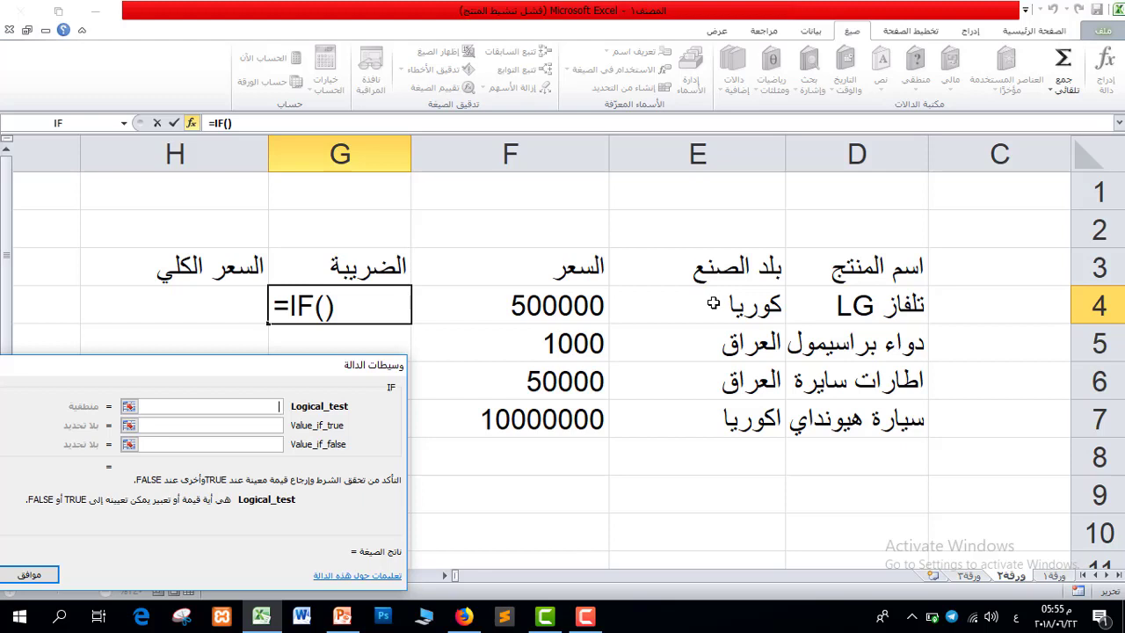
{"action": "left_click_drag", "start_coordinate": [236, 367], "coordinate": [326, 345]}
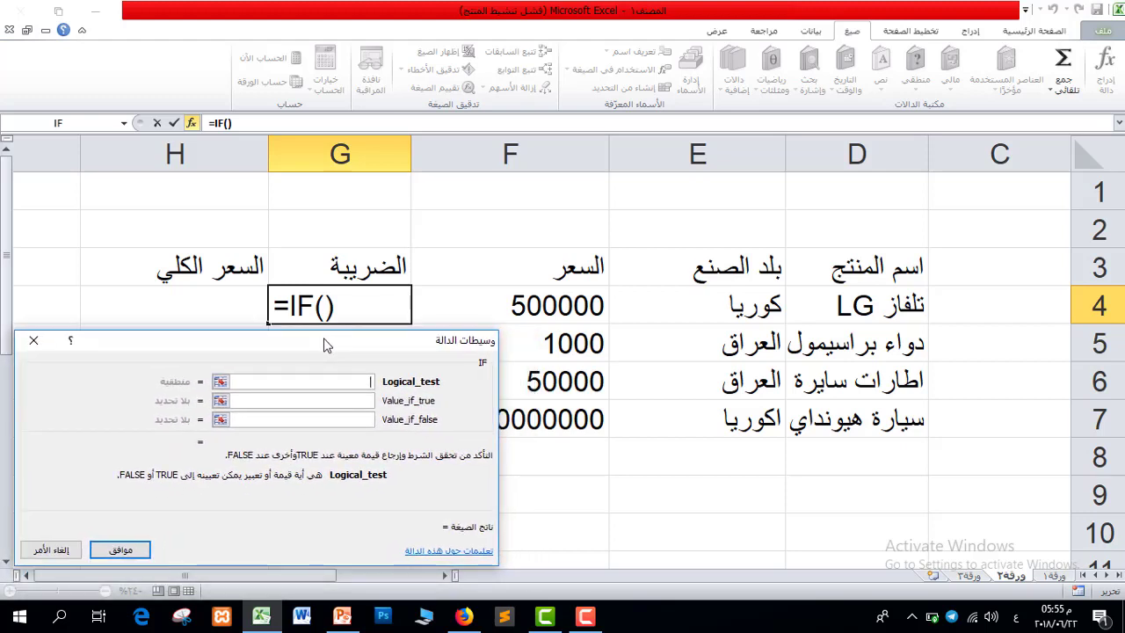
{"action": "left_click_drag", "start_coordinate": [326, 344], "coordinate": [345, 346]}
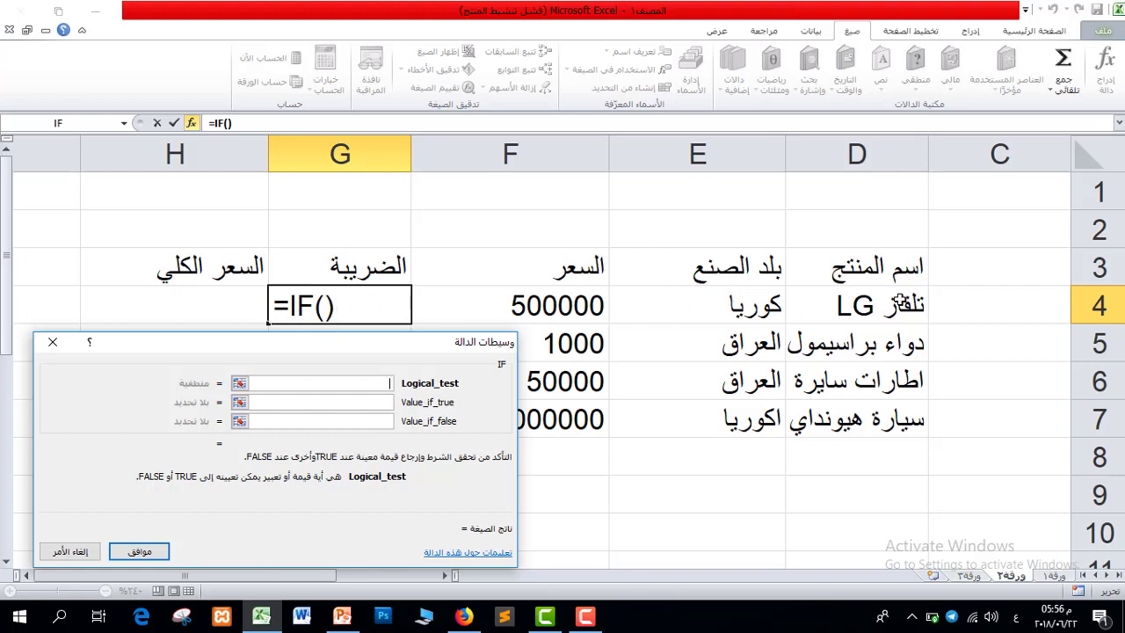
{"action": "left_click", "coordinate": [751, 305]}
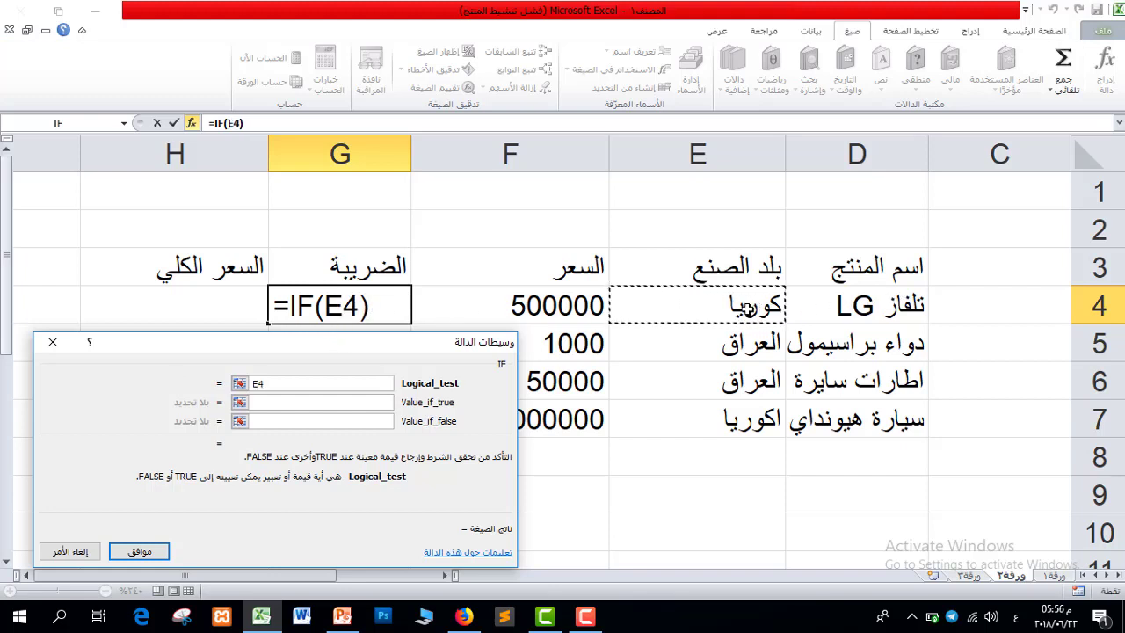
- Complete the IF function's logical test as E4="العراق", with the country name in quotation marks
{"action": "type", "text": "=ال"}
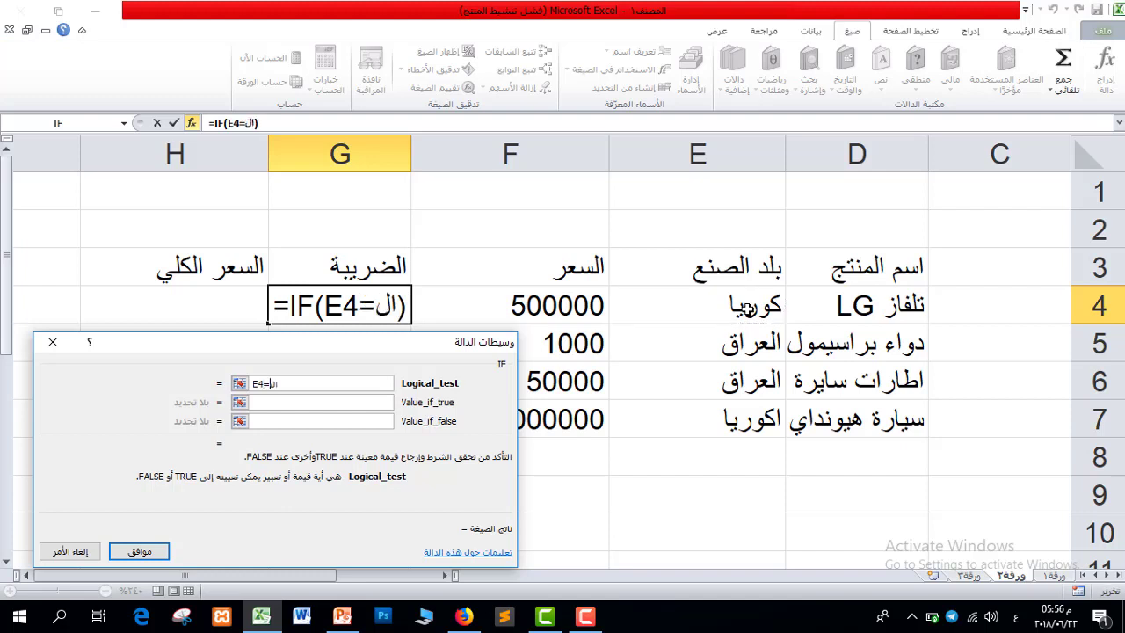
{"action": "type", "text": "عراق"}
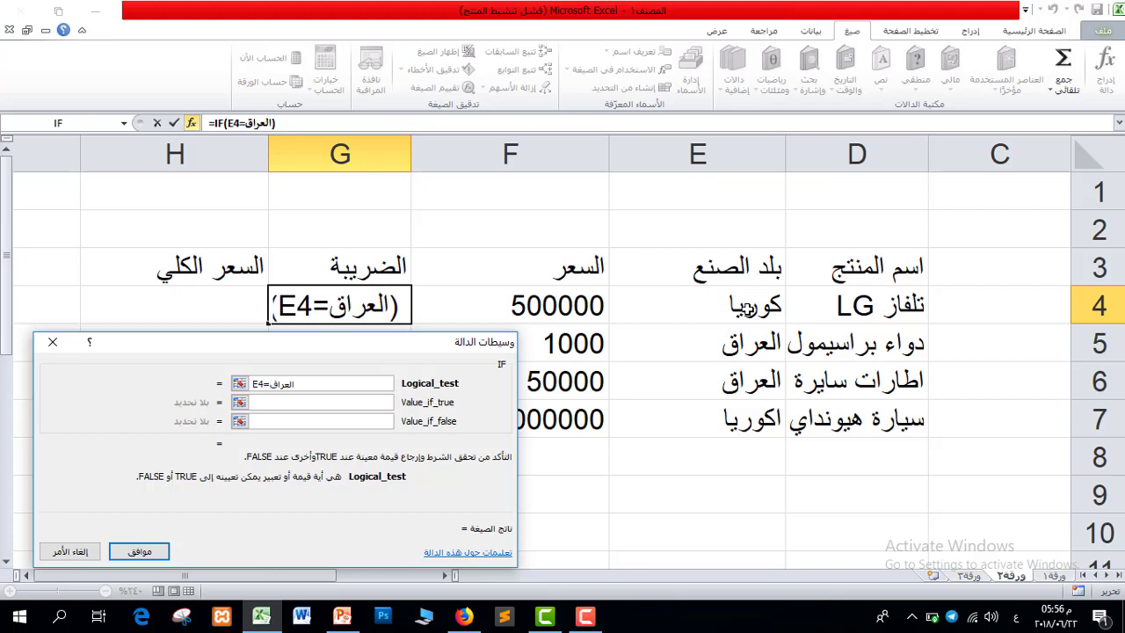
{"action": "key", "text": "BackSpace"}
{"action": "key", "text": "BackSpace"}
{"action": "key", "text": "BackSpace"}
{"action": "key", "text": "BackSpace"}
{"action": "key", "text": "BackSpace"}
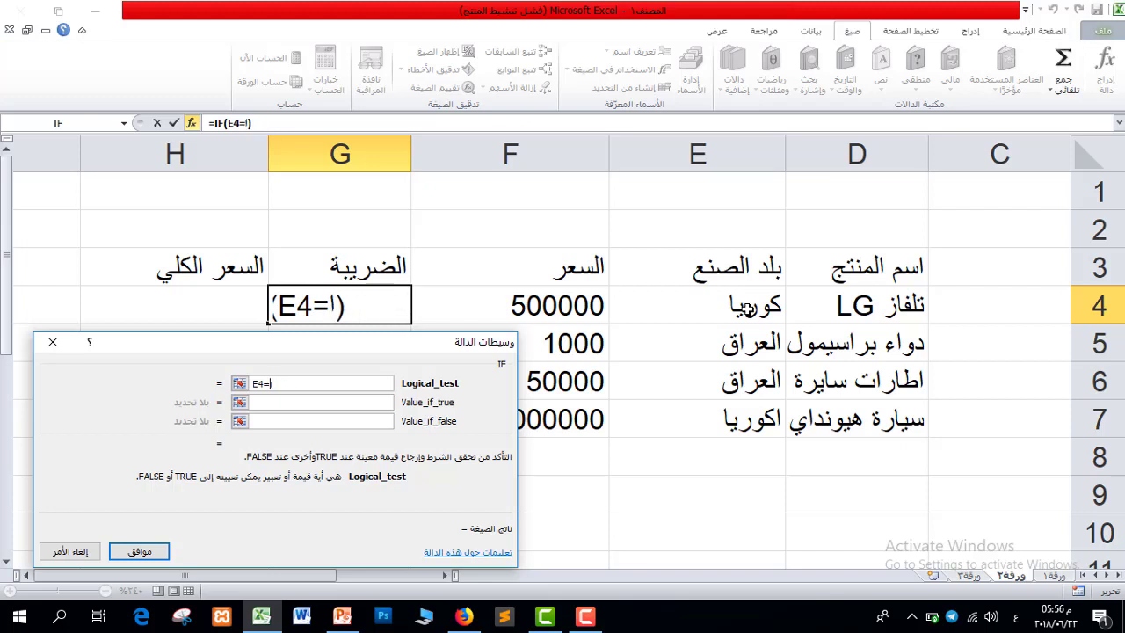
{"action": "key", "text": "BackSpace"}
{"action": "key", "text": "alt+shift"}
{"action": "type", "text": "\"\""}
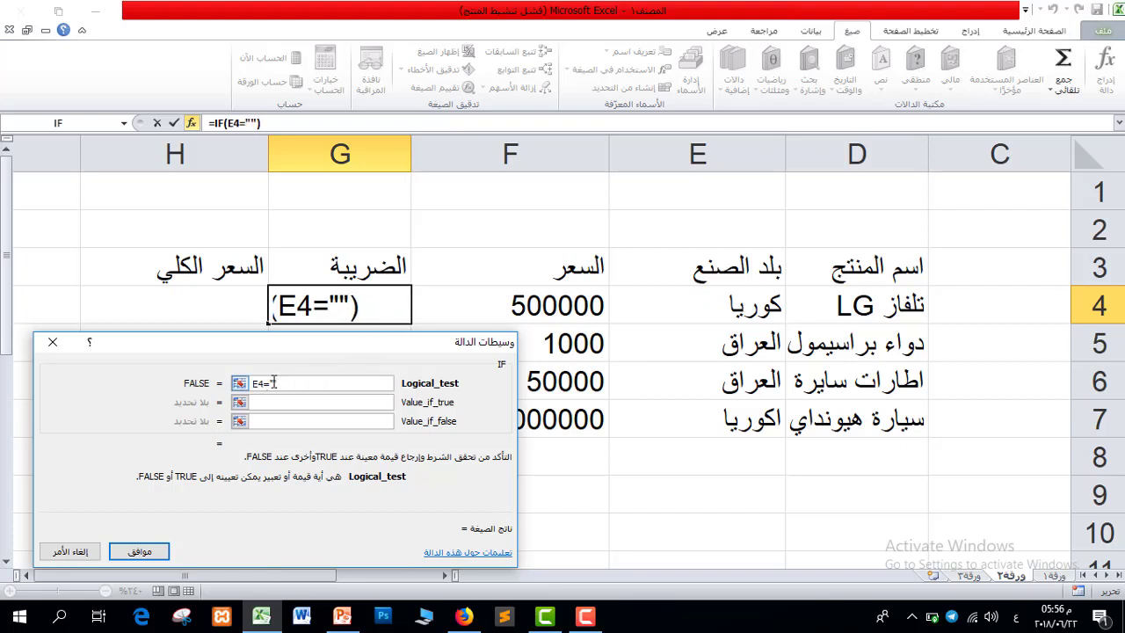
{"action": "type", "text": "الع"}
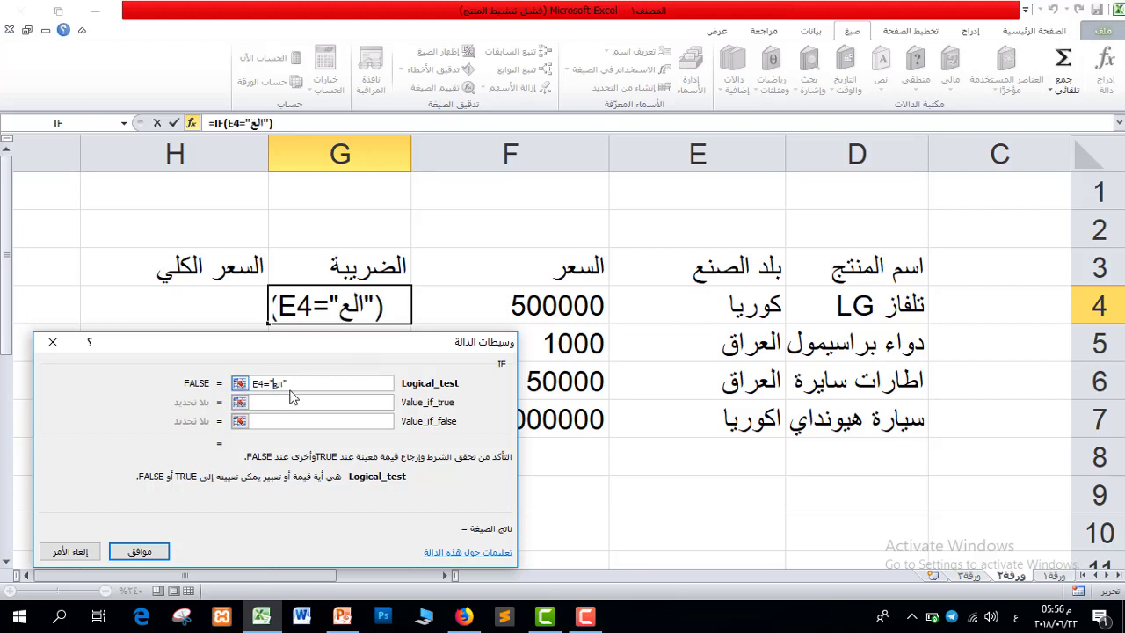
{"action": "type", "text": "راق"}
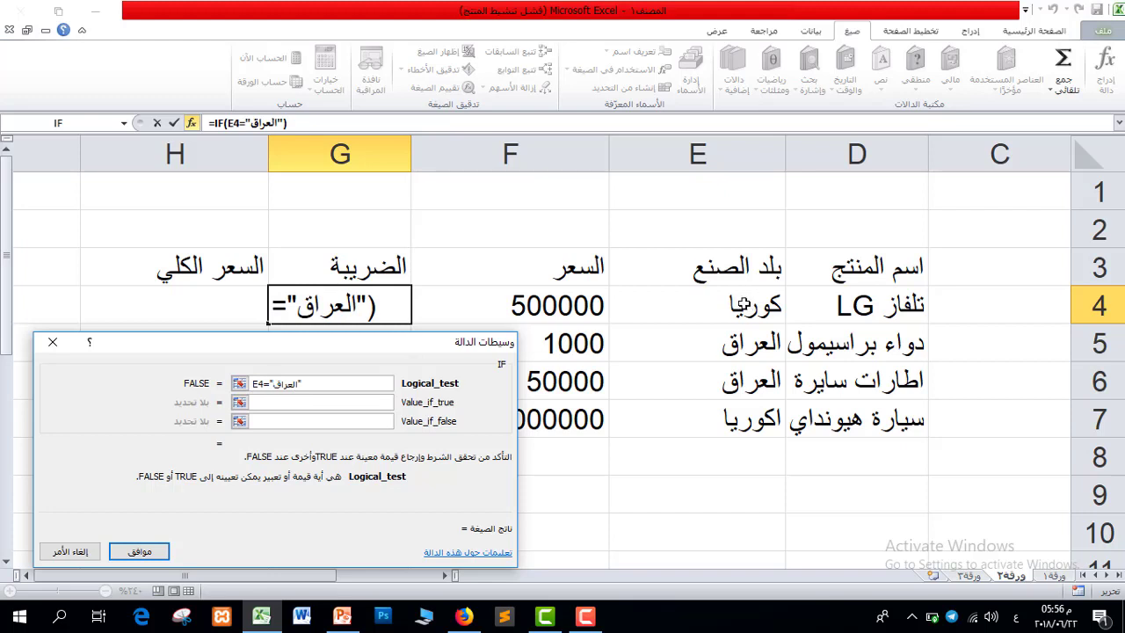
- Set the IF function's true value to 0 and its false value to F4*10%, and apply the formula
{"action": "left_click", "coordinate": [303, 402]}
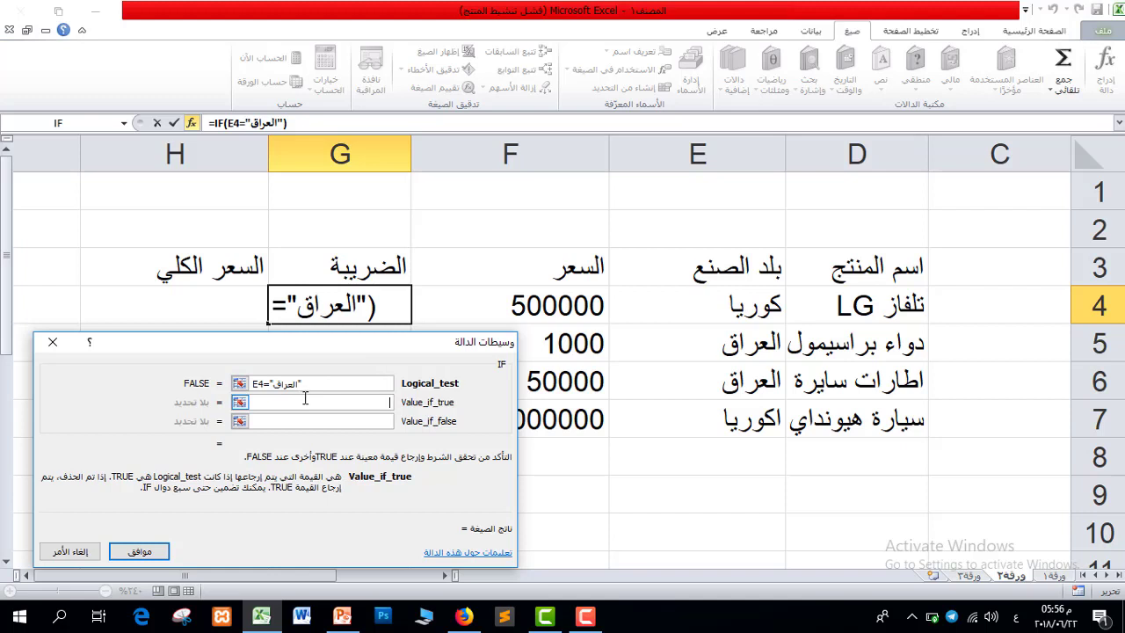
{"action": "type", "text": "0"}
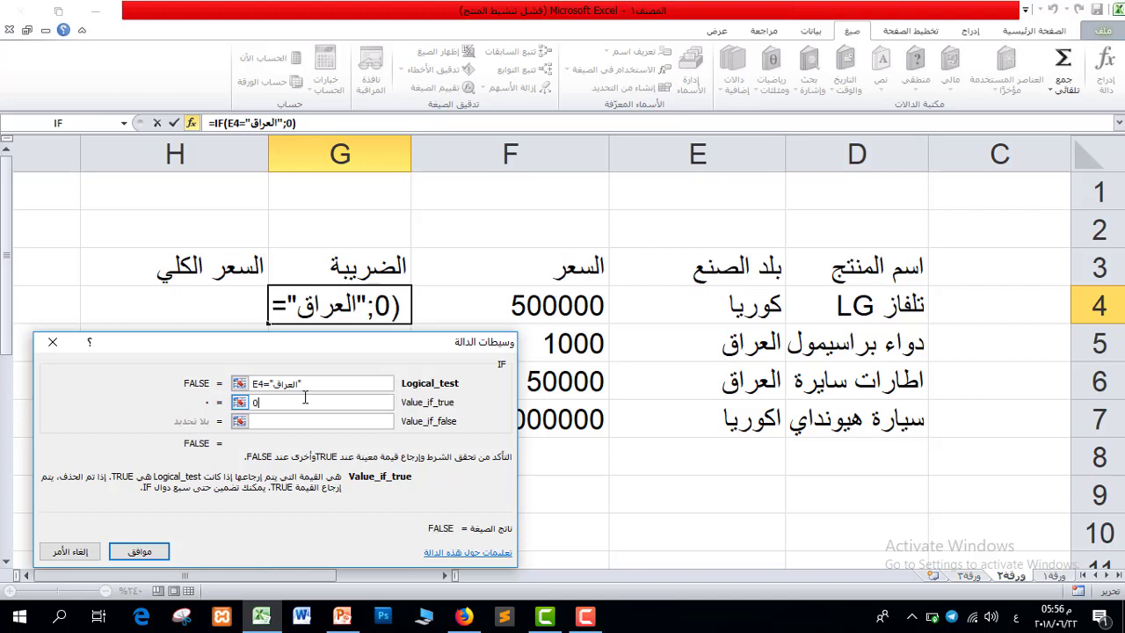
{"action": "left_click", "coordinate": [259, 421]}
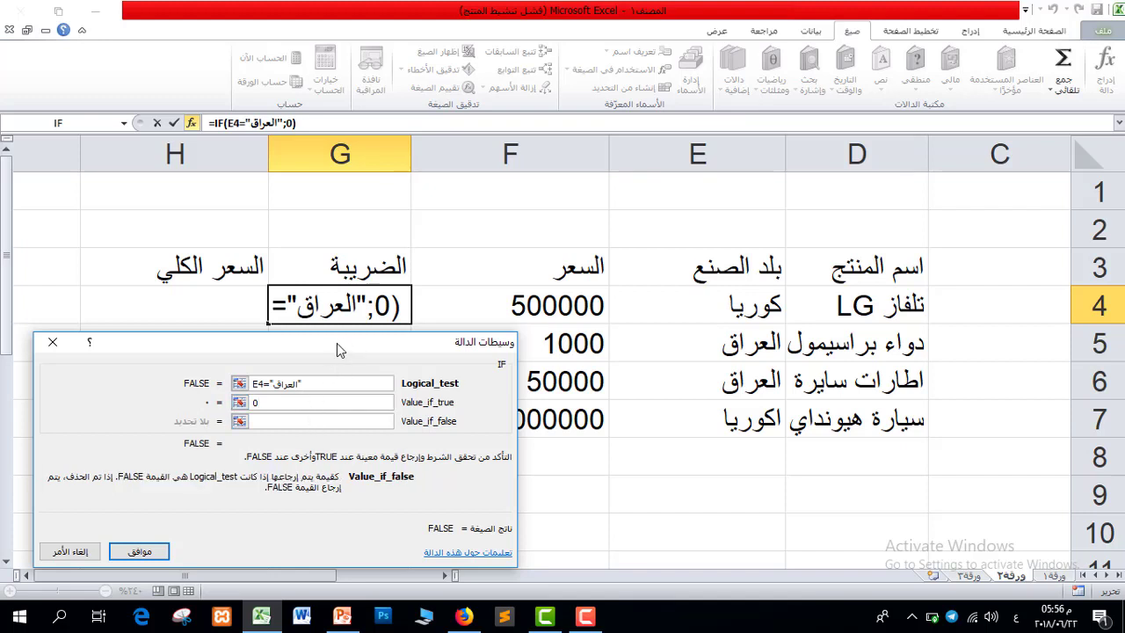
{"action": "left_click_drag", "start_coordinate": [343, 349], "coordinate": [318, 355]}
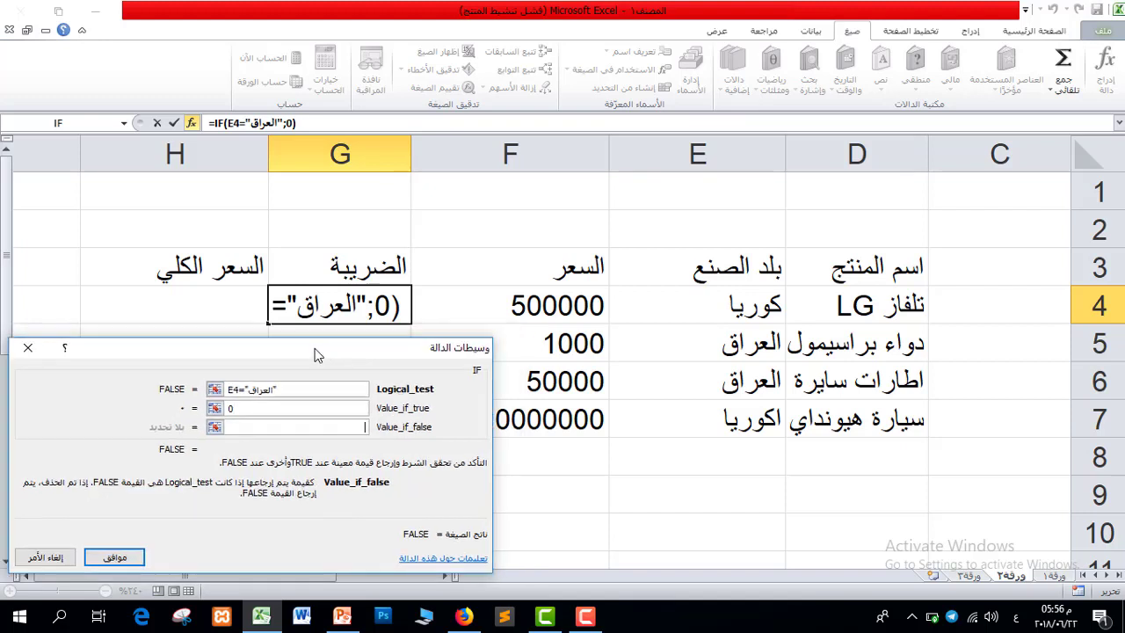
{"action": "left_click", "coordinate": [546, 305]}
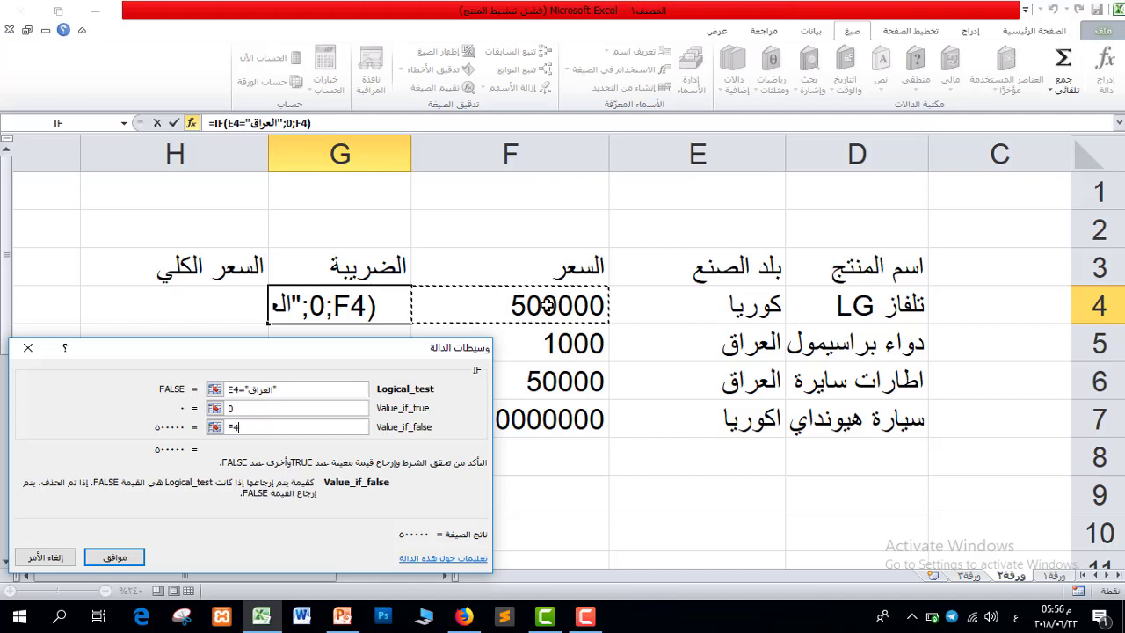
{"action": "type", "text": "*10"}
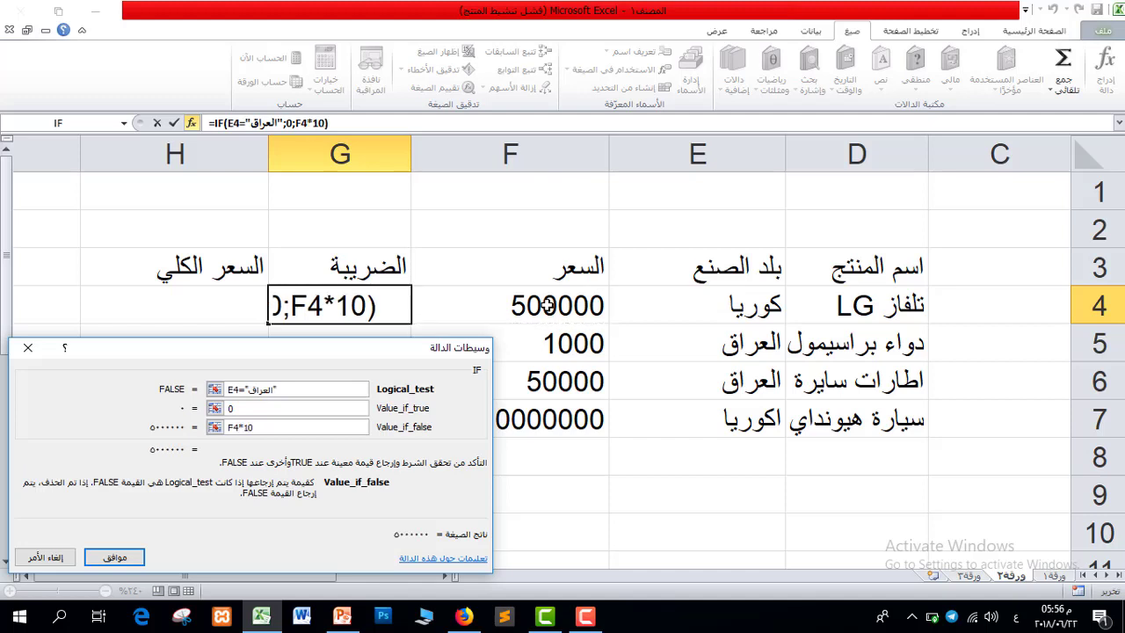
{"action": "type", "text": "%"}
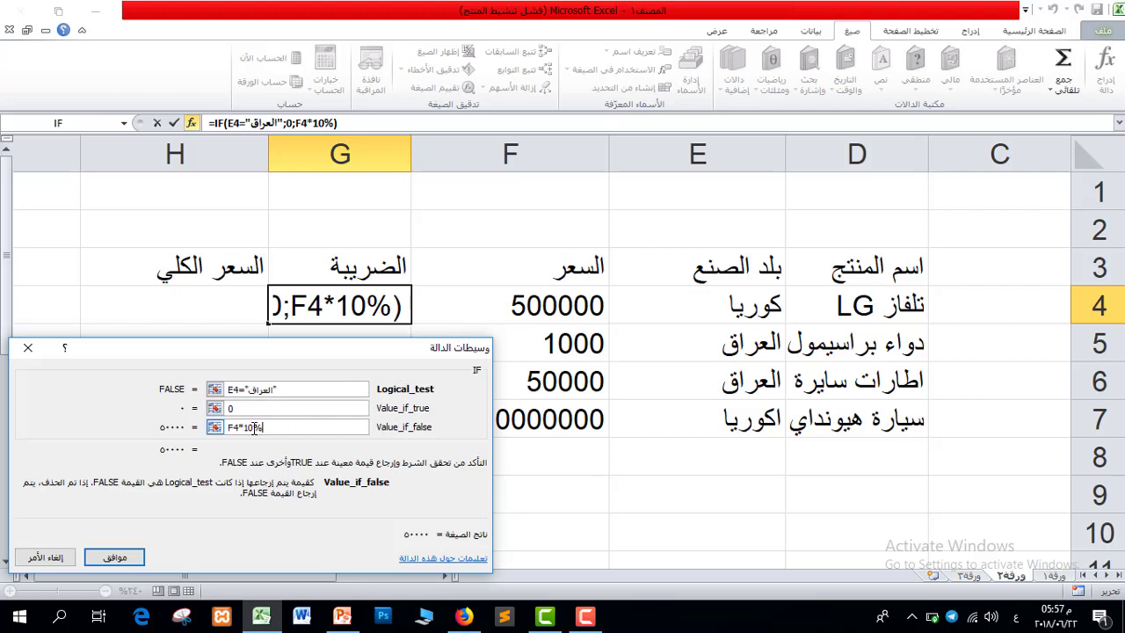
{"action": "left_click", "coordinate": [114, 557]}
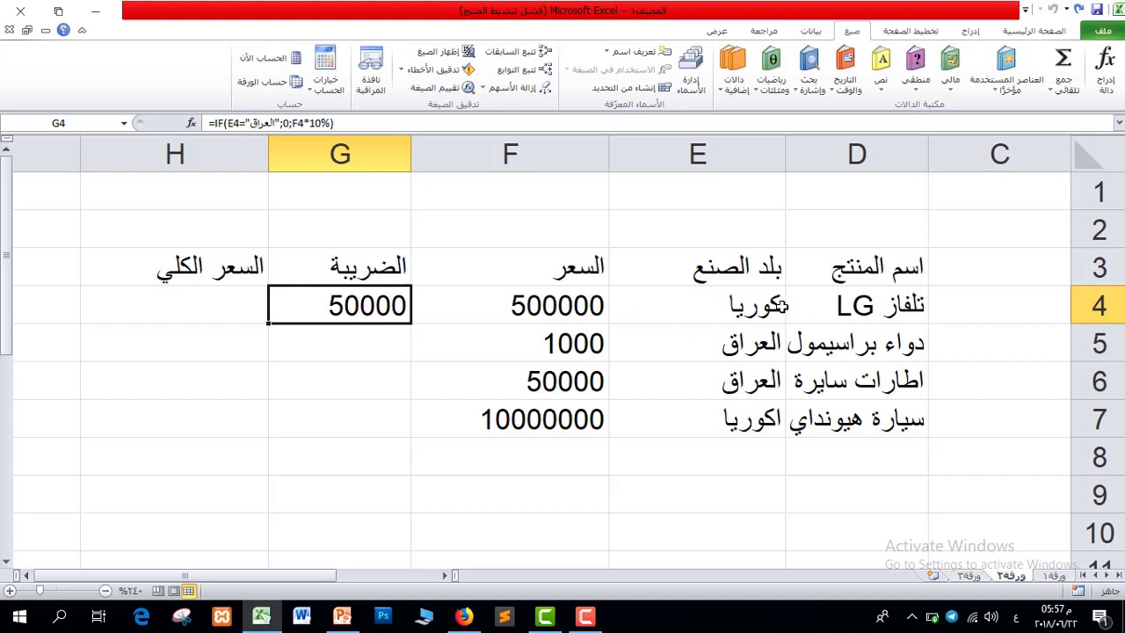
- Fill the IF tax formula from G4 down through G7 and correct the country in E7 to "كوريا"
{"action": "left_click_drag", "start_coordinate": [269, 325], "coordinate": [272, 352]}
{"action": "left_click", "coordinate": [398, 345]}
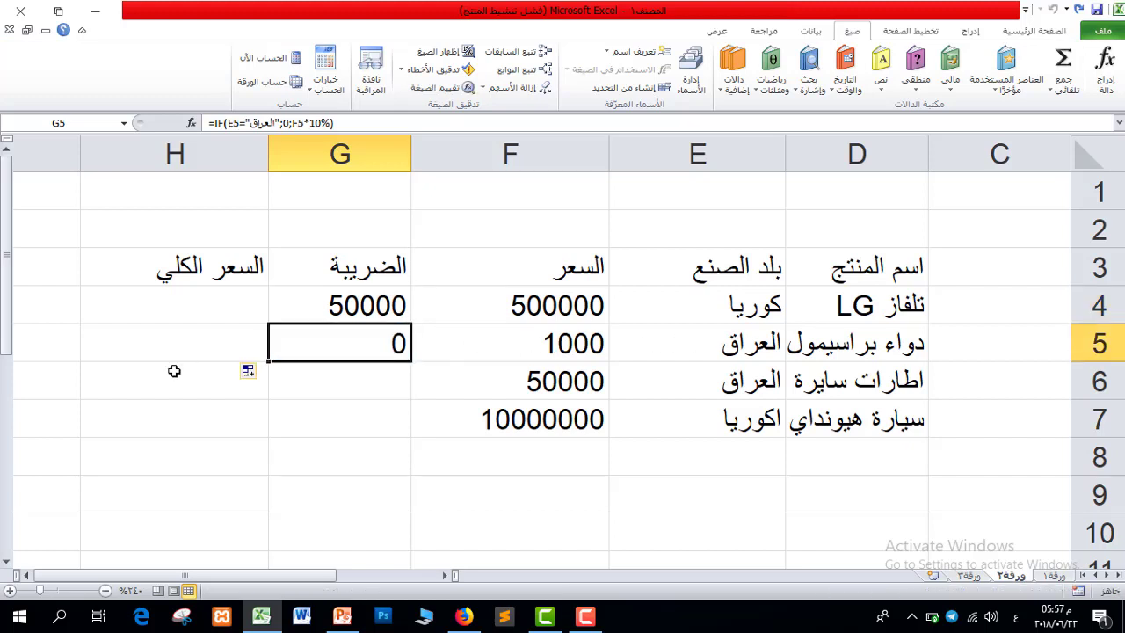
{"action": "left_click_drag", "start_coordinate": [269, 361], "coordinate": [276, 393]}
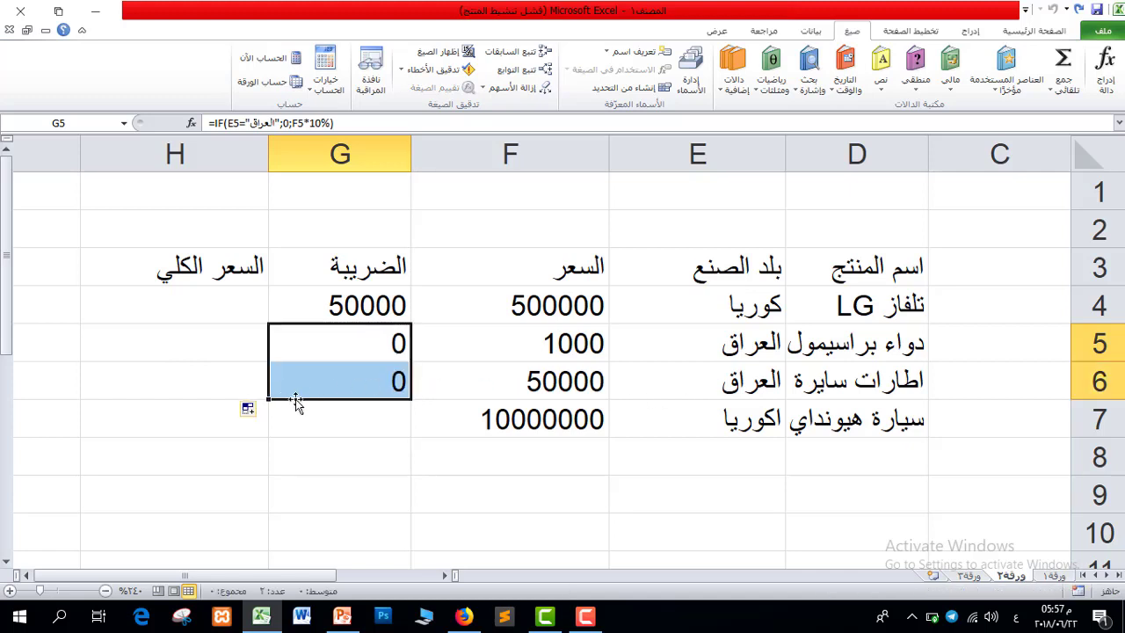
{"action": "left_click_drag", "start_coordinate": [269, 399], "coordinate": [274, 428]}
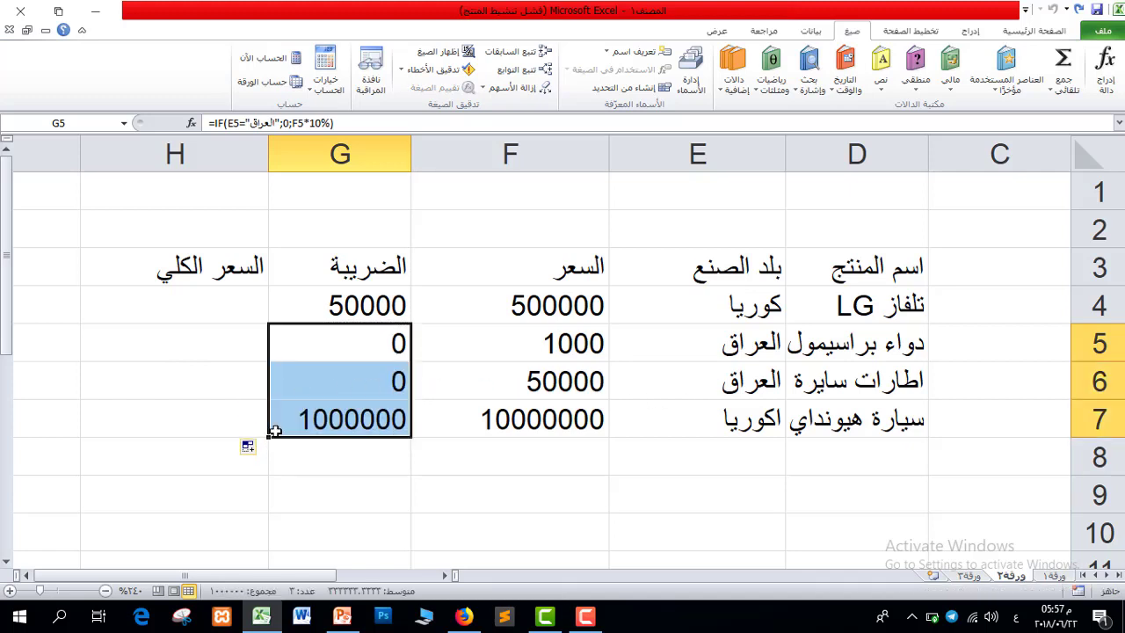
{"action": "left_click", "coordinate": [369, 428]}
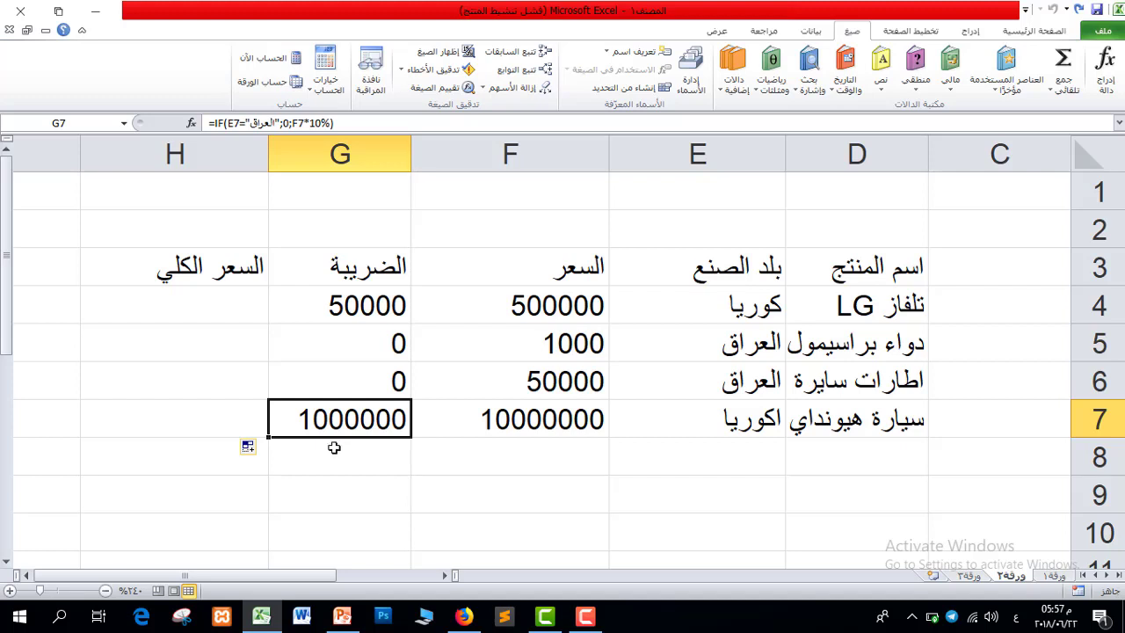
{"action": "double_click", "coordinate": [777, 419]}
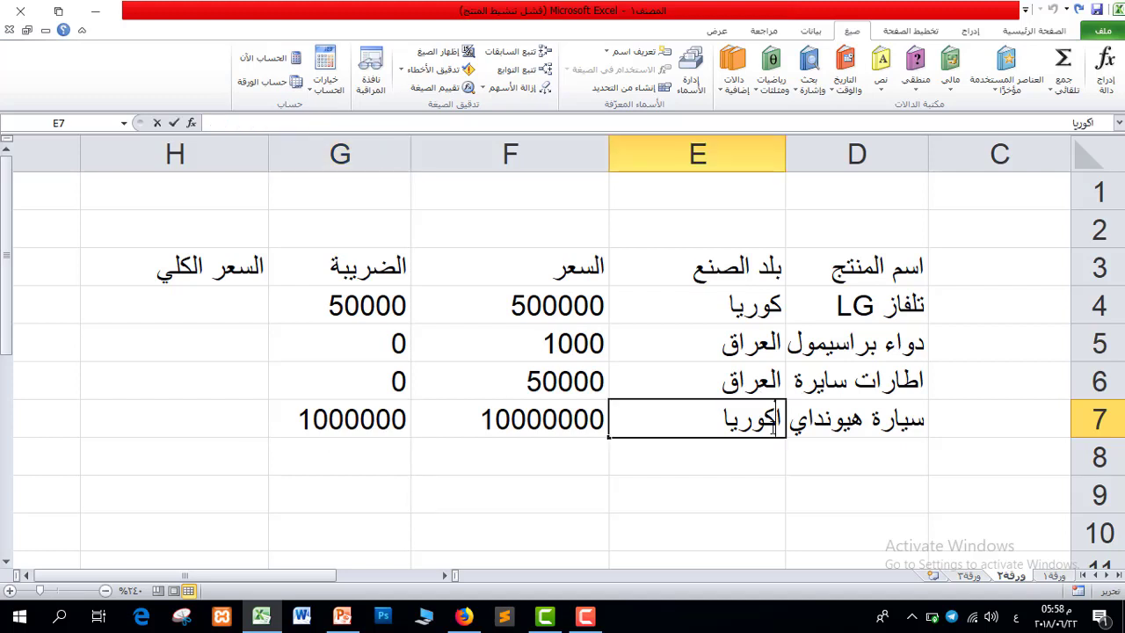
{"action": "key", "text": "Return"}
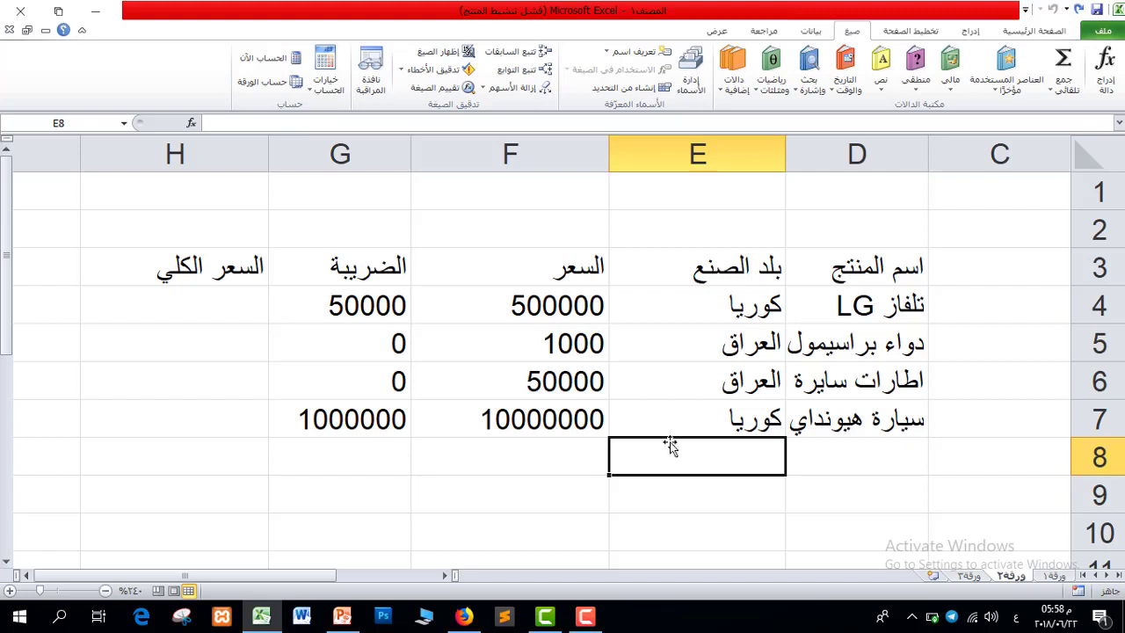
- Enter the total price formula =G4+F4 in H4 to add the first product's tax and price
{"action": "left_click", "coordinate": [193, 298]}
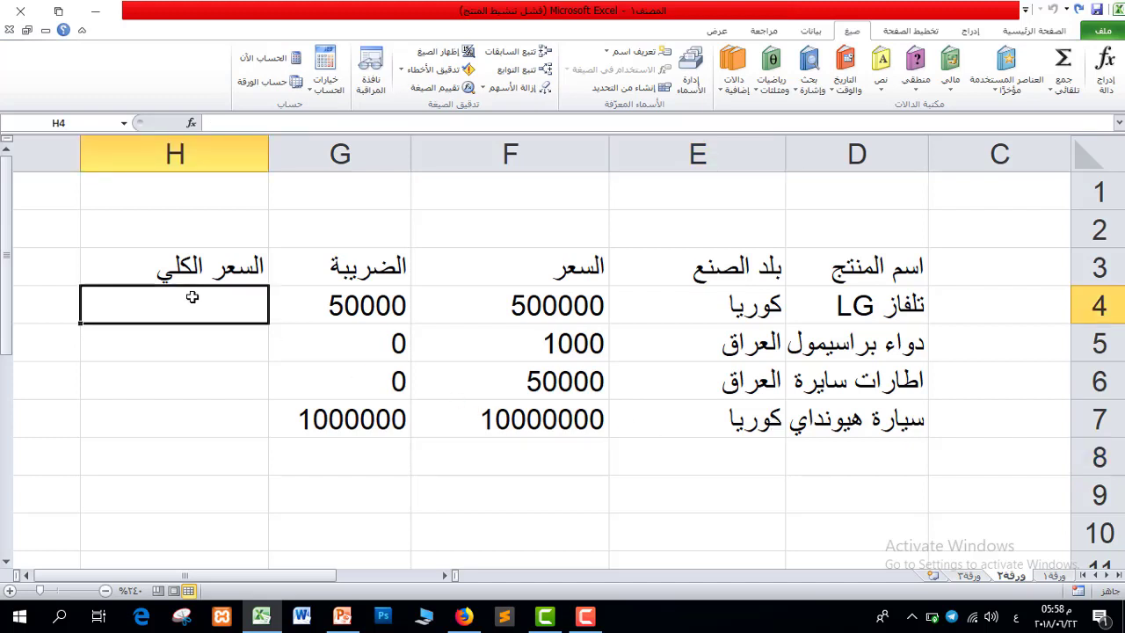
{"action": "type", "text": "="}
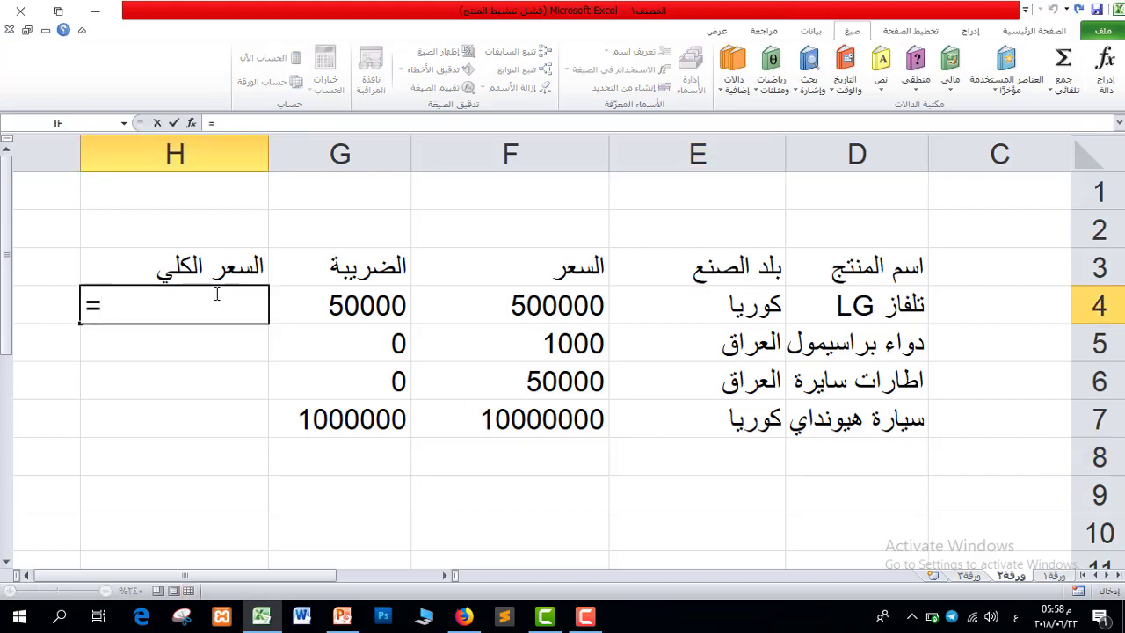
{"action": "left_click", "coordinate": [356, 303]}
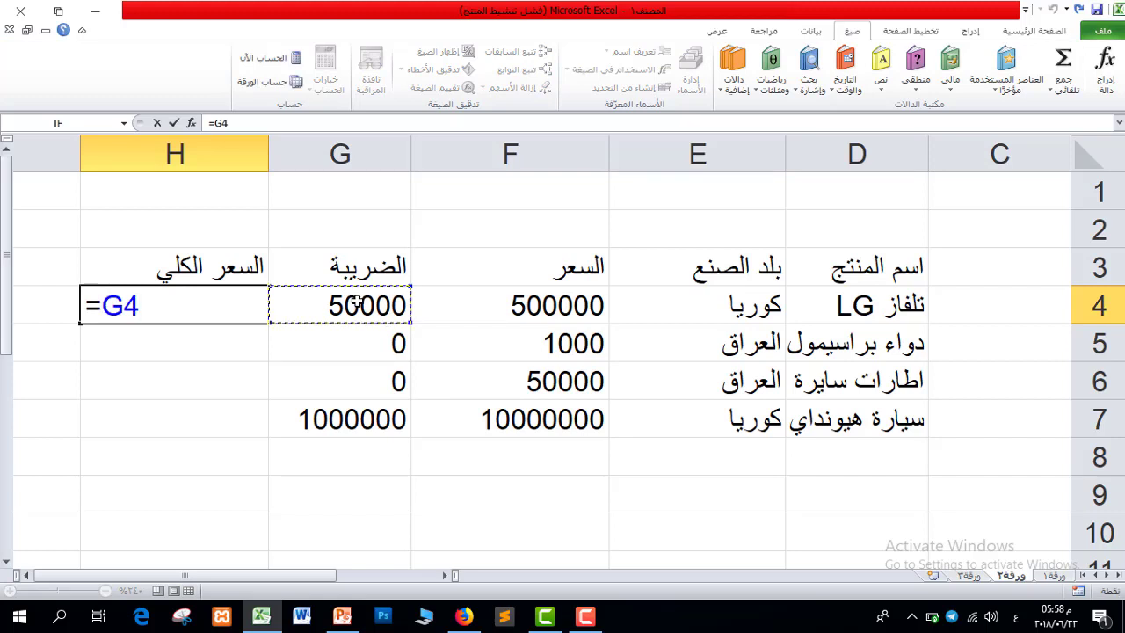
{"action": "type", "text": "+"}
{"action": "left_click", "coordinate": [576, 303]}
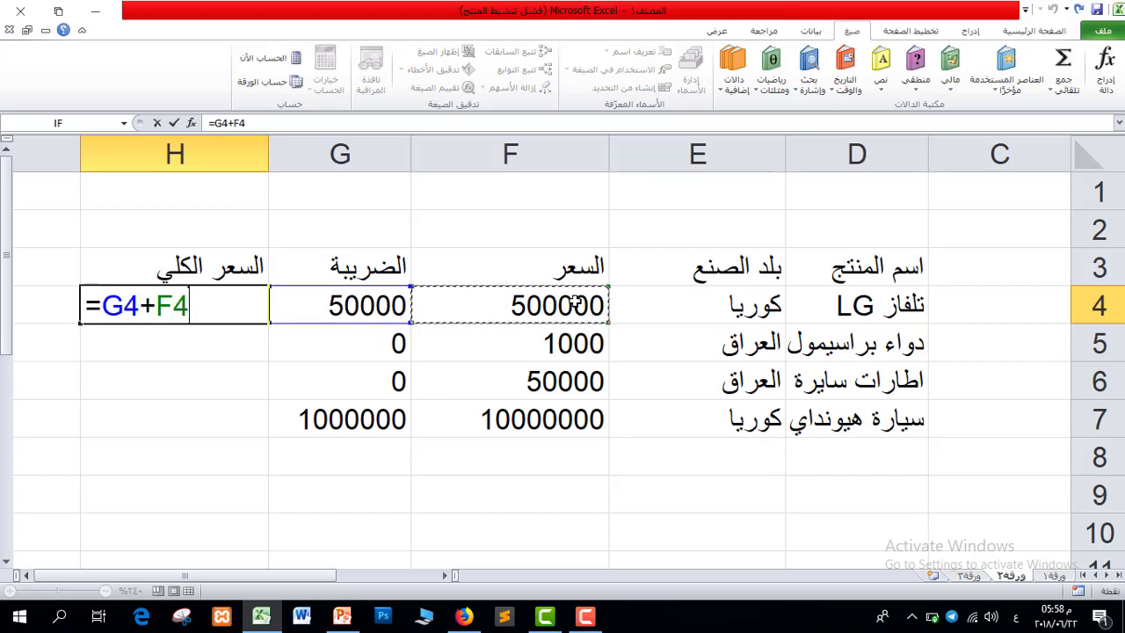
{"action": "key", "text": "Return"}
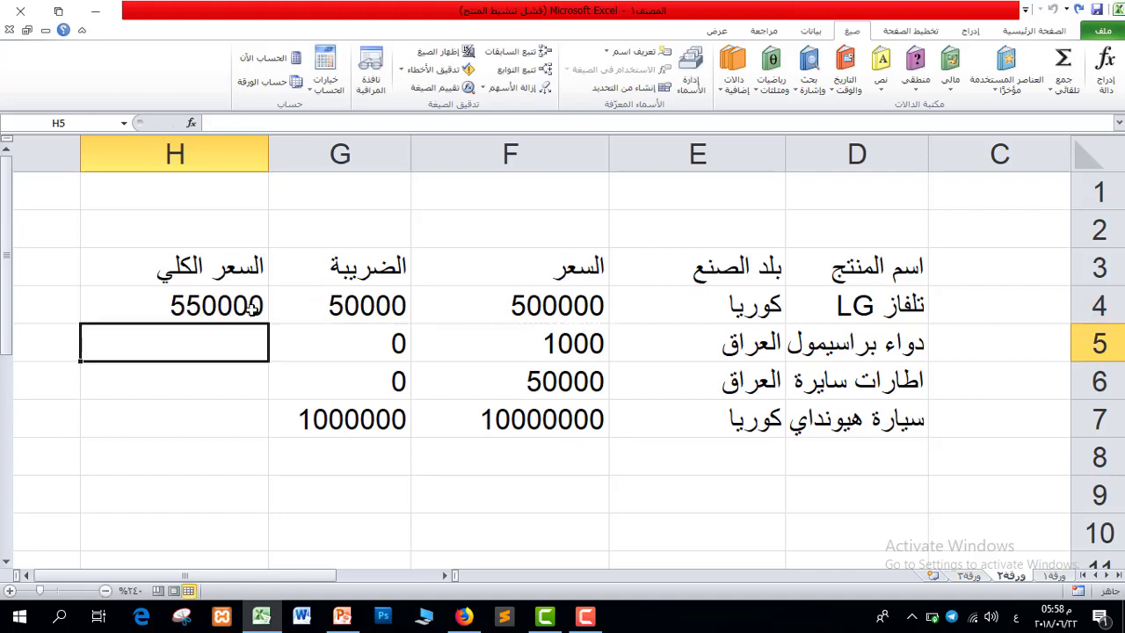
- Fill the total price formula from H4 down through H7 and check the copied formulas in H5 and H7
{"action": "left_click", "coordinate": [223, 307]}
{"action": "left_click_drag", "start_coordinate": [81, 322], "coordinate": [87, 423]}
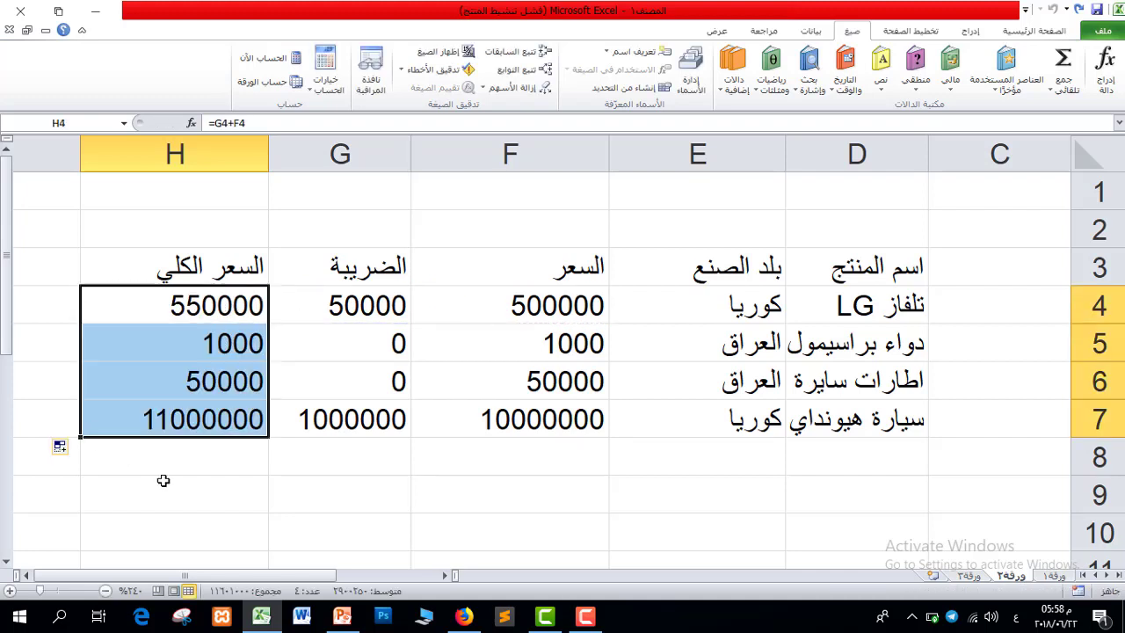
{"action": "left_click", "coordinate": [236, 473]}
{"action": "left_click", "coordinate": [232, 340]}
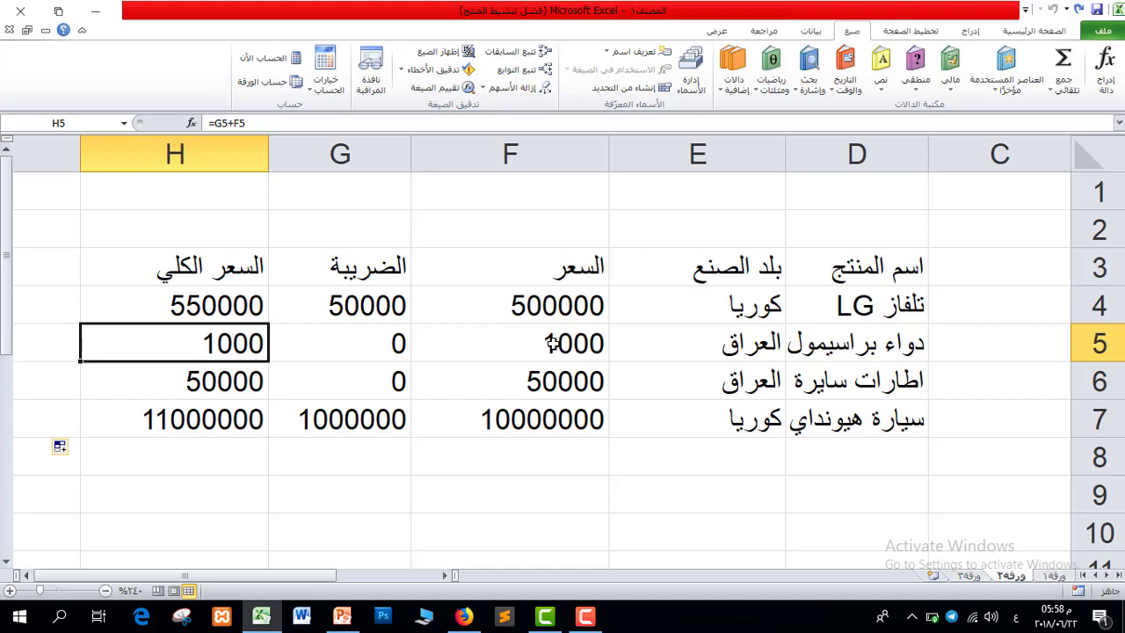
{"action": "left_click", "coordinate": [215, 423]}
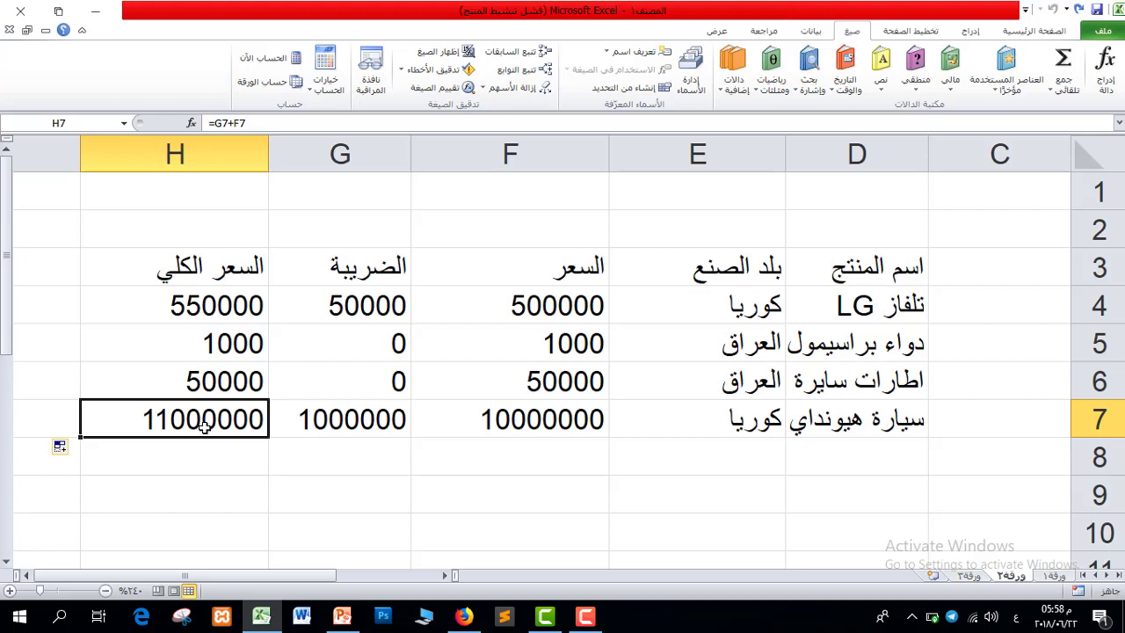
- Start a second table below the products with the headers "الدرس" in E9, "الدرجة" in F9 and "الحالة" in G9
{"action": "left_click_drag", "start_coordinate": [7, 564], "coordinate": [6, 564]}
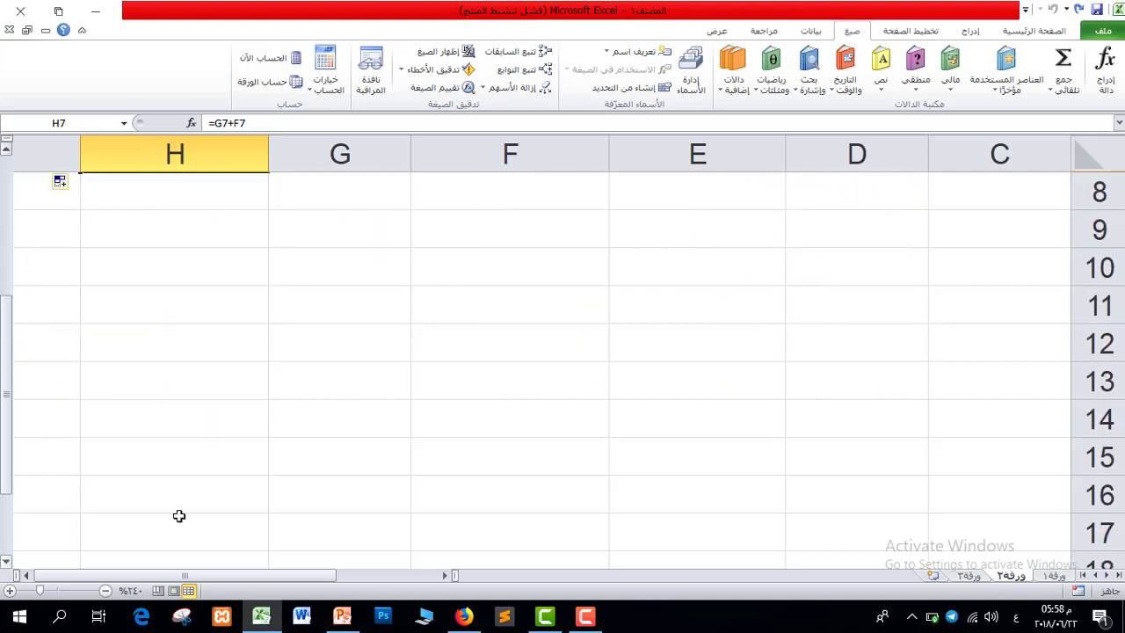
{"action": "left_click", "coordinate": [734, 242]}
{"action": "type", "text": "الدرس"}
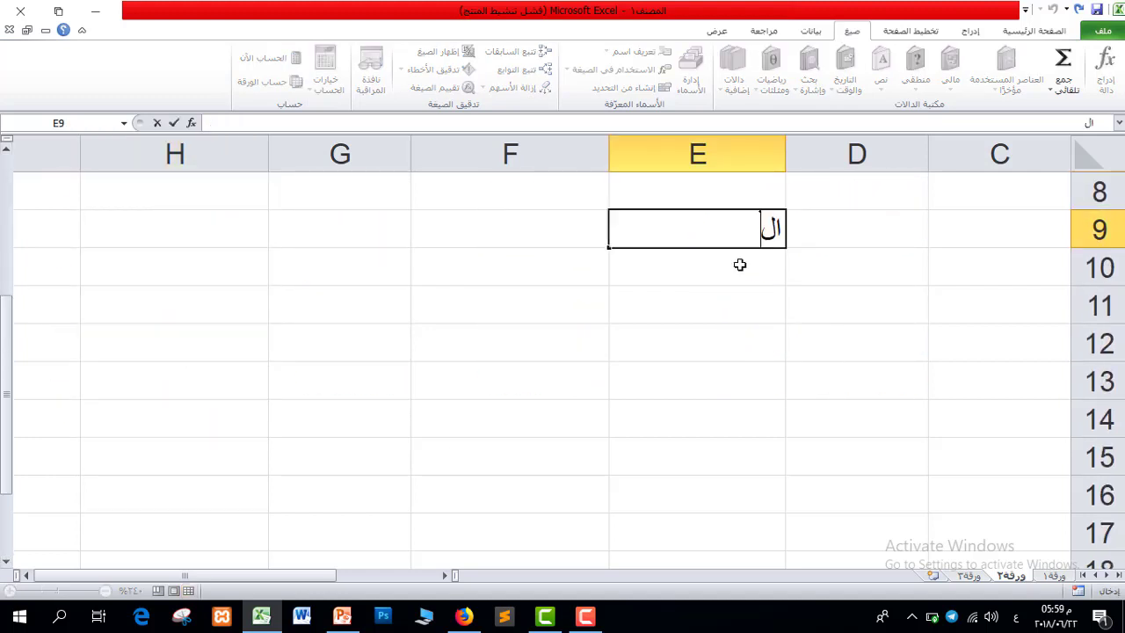
{"action": "key", "text": "Tab"}
{"action": "type", "text": "الدرجة"}
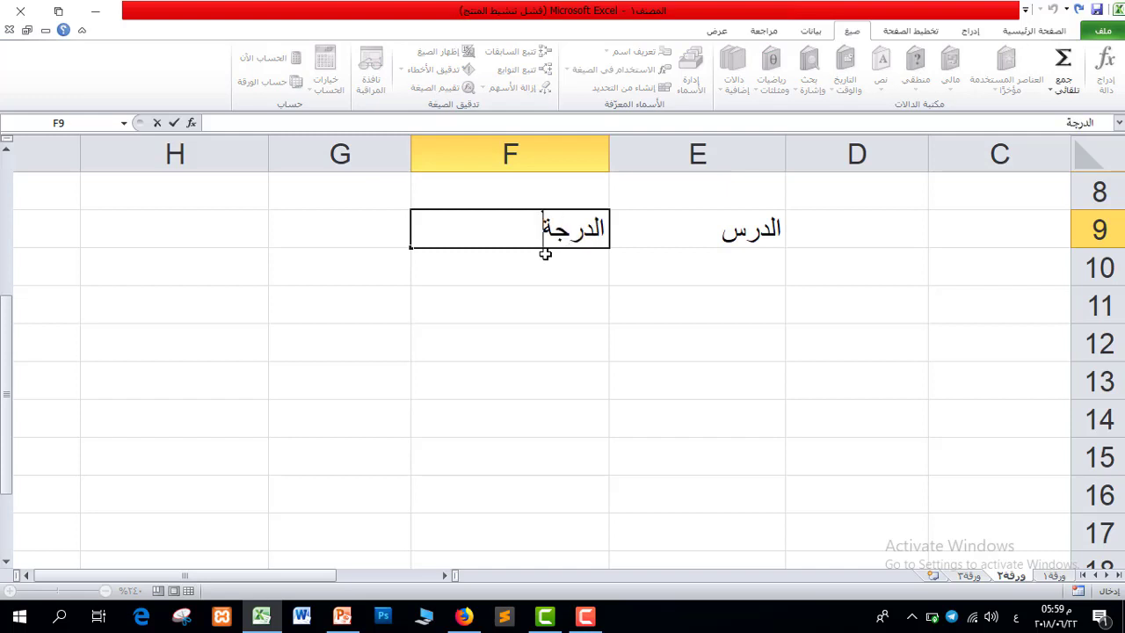
{"action": "left_click", "coordinate": [337, 229]}
{"action": "type", "text": "ح"}
{"action": "key", "text": "BackSpace"}
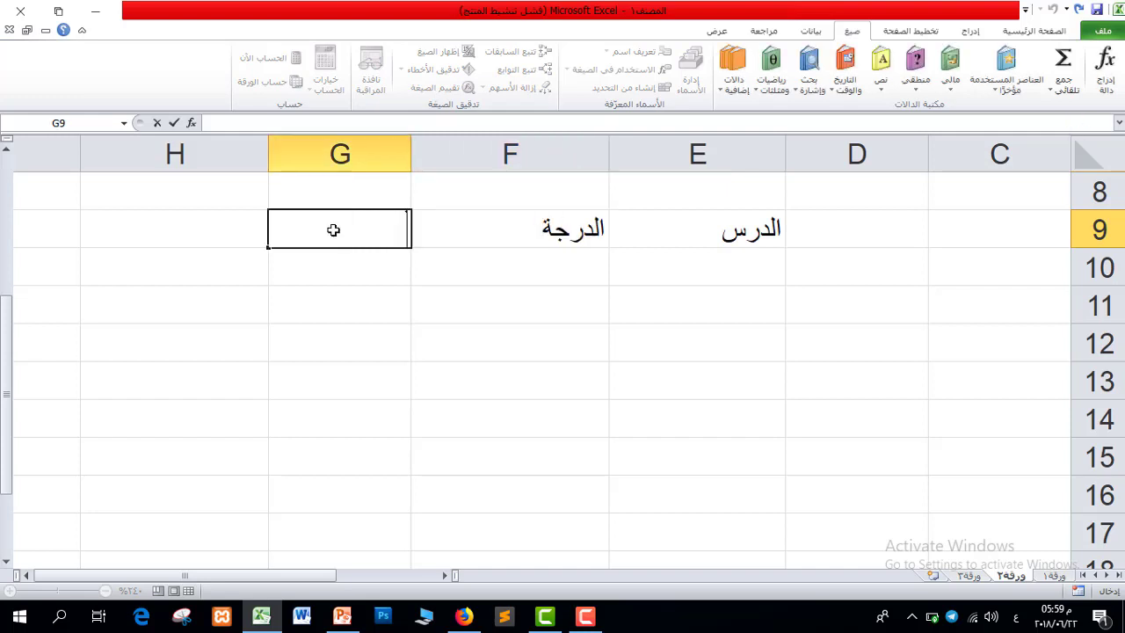
{"action": "type", "text": "الحالة"}
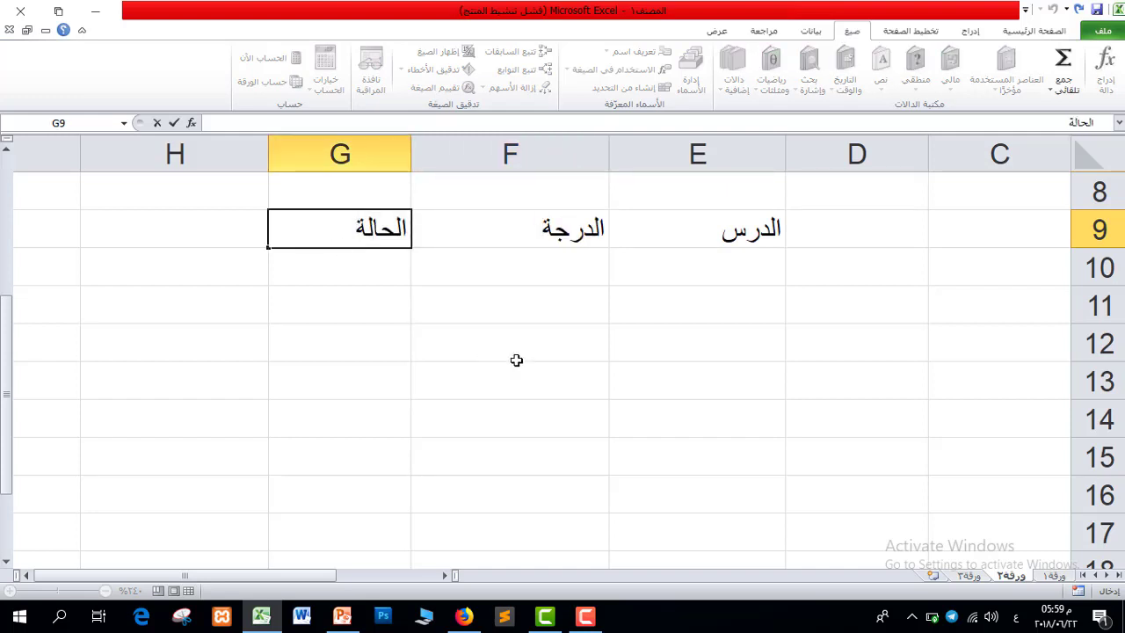
- List the subjects "عربي", "انجليزي", "اسلامية", "فيزياء" and "حاسوب" in cells E10 to E14
{"action": "left_click", "coordinate": [724, 261]}
{"action": "type", "text": "عربي"}
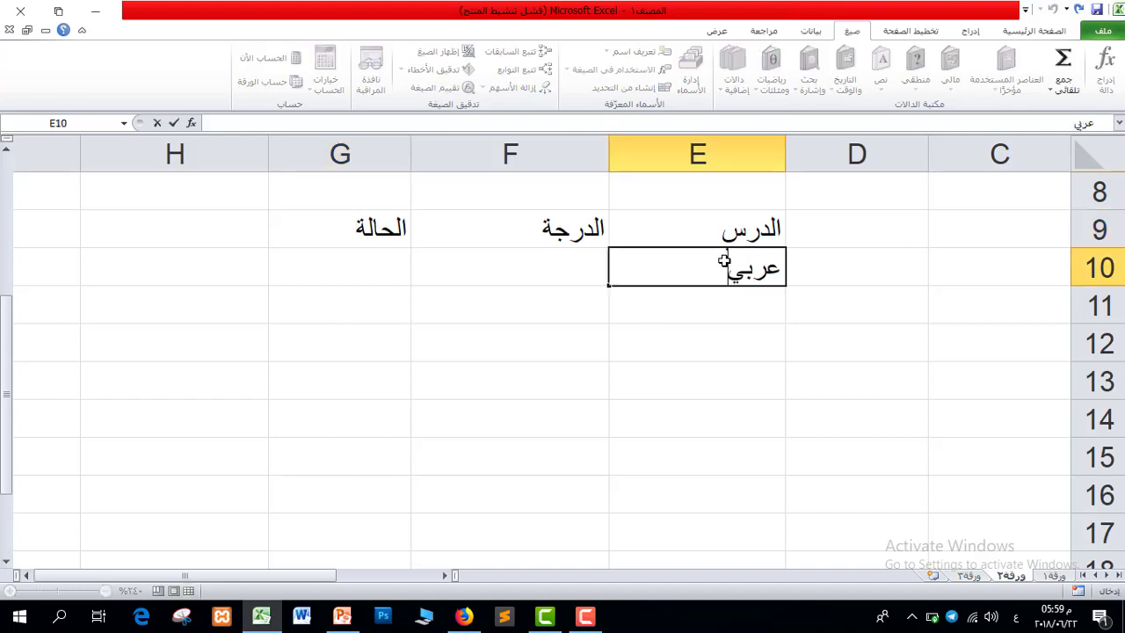
{"action": "key", "text": "Return"}
{"action": "type", "text": "انجليزي"}
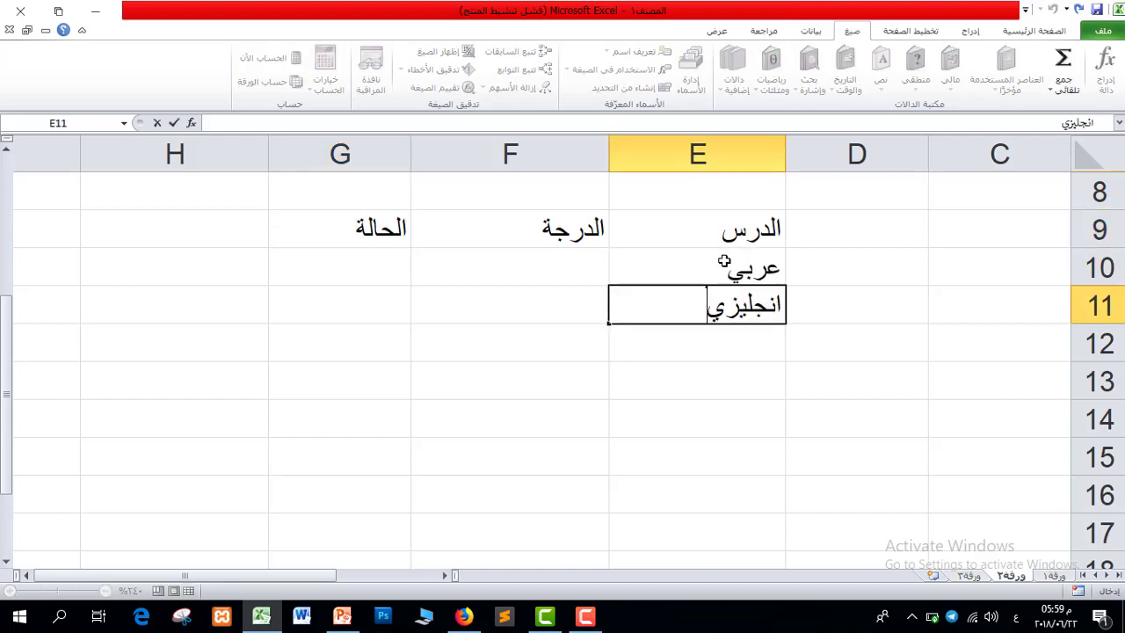
{"action": "key", "text": "Return"}
{"action": "type", "text": "اسلامية"}
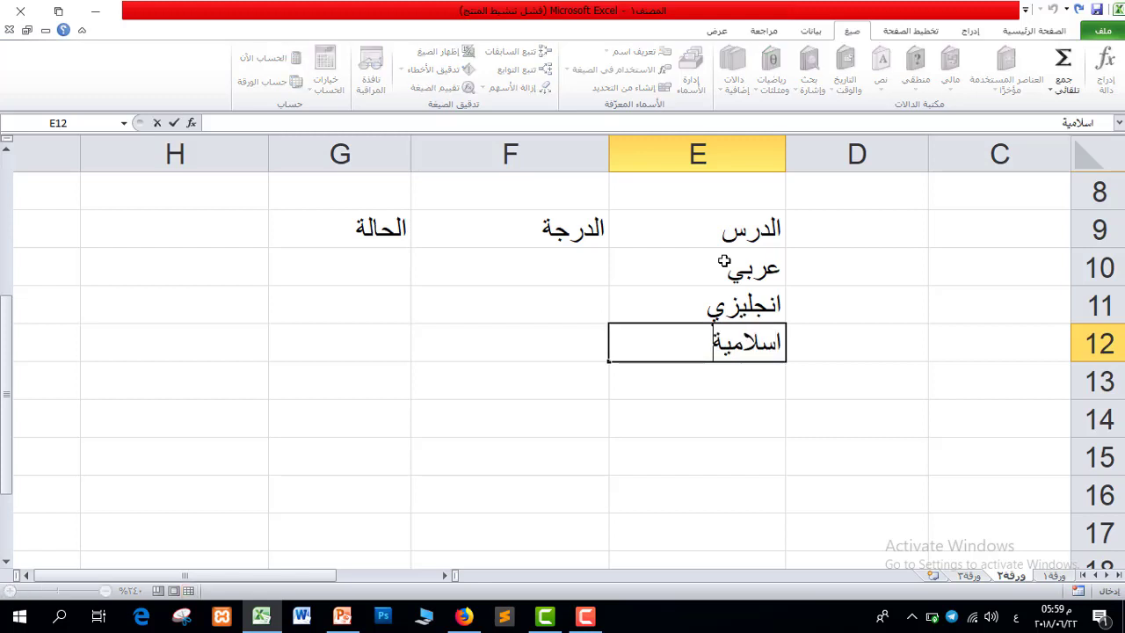
{"action": "key", "text": "Return"}
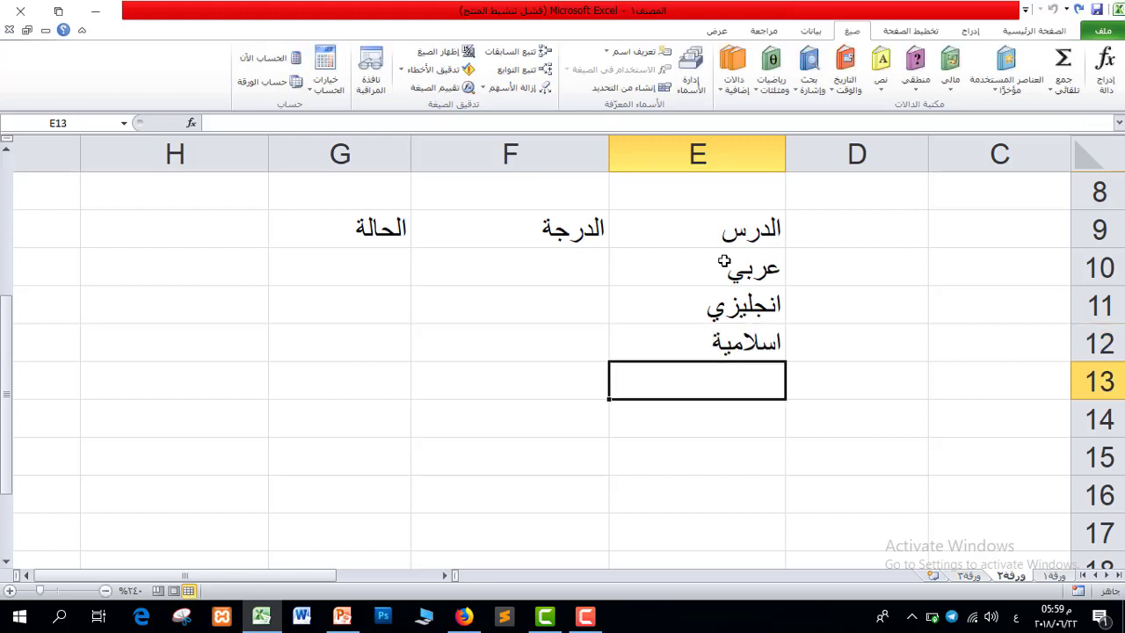
{"action": "type", "text": "فيزياء"}
{"action": "key", "text": "Return"}
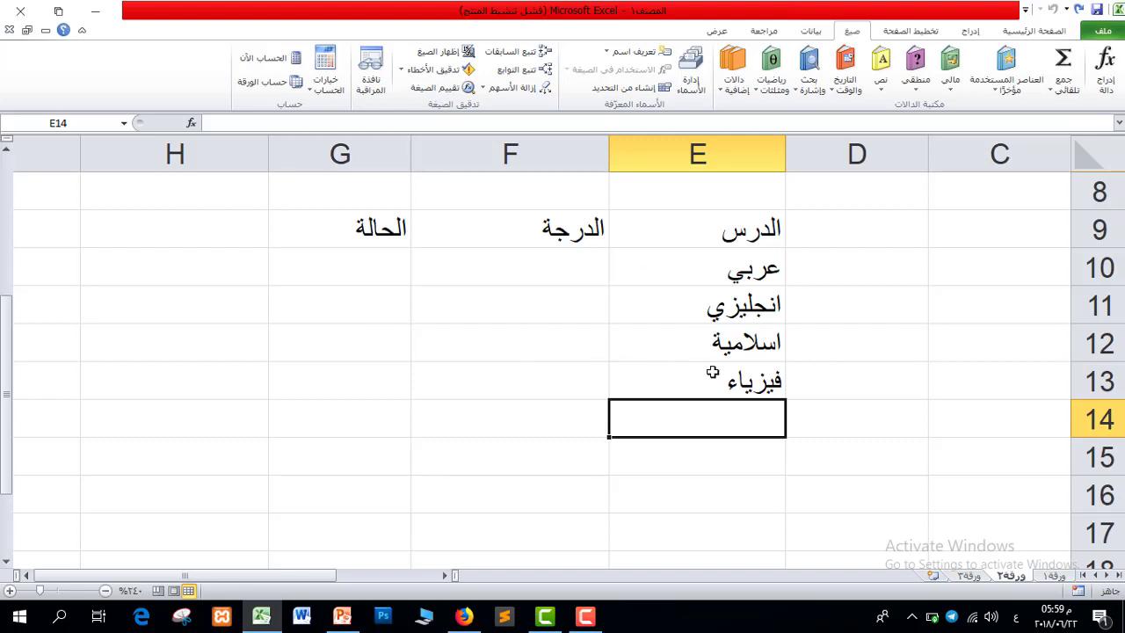
{"action": "type", "text": "حاسوب"}
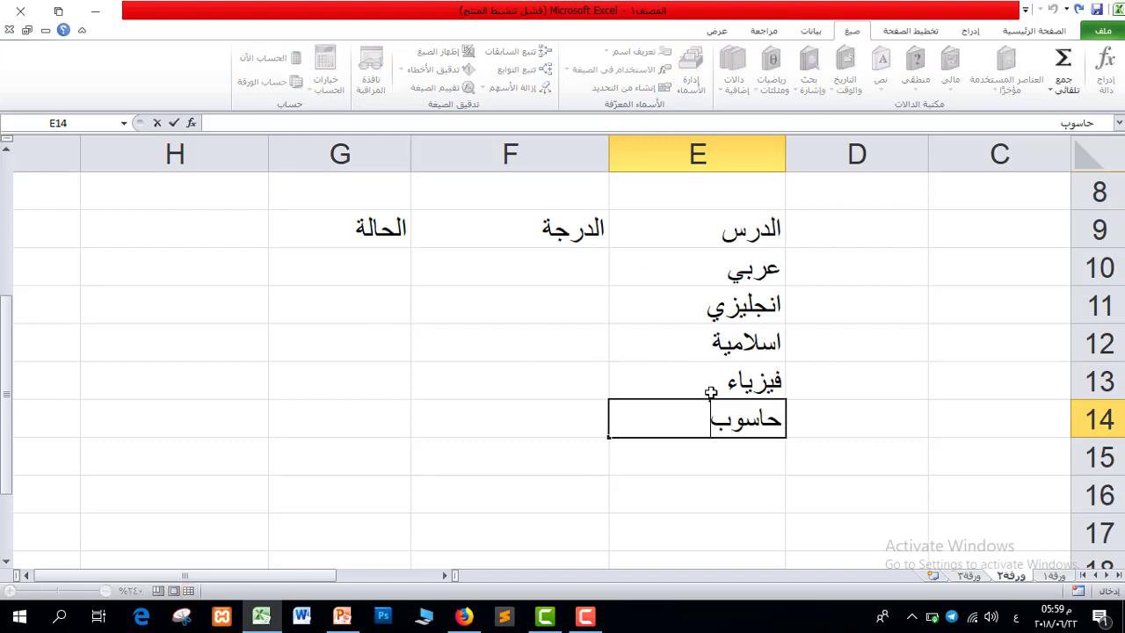
- Enter the grades 50, 30, 80, 66 and 77 in cells F10 to F14
{"action": "left_click", "coordinate": [538, 255]}
{"action": "type", "text": "50"}
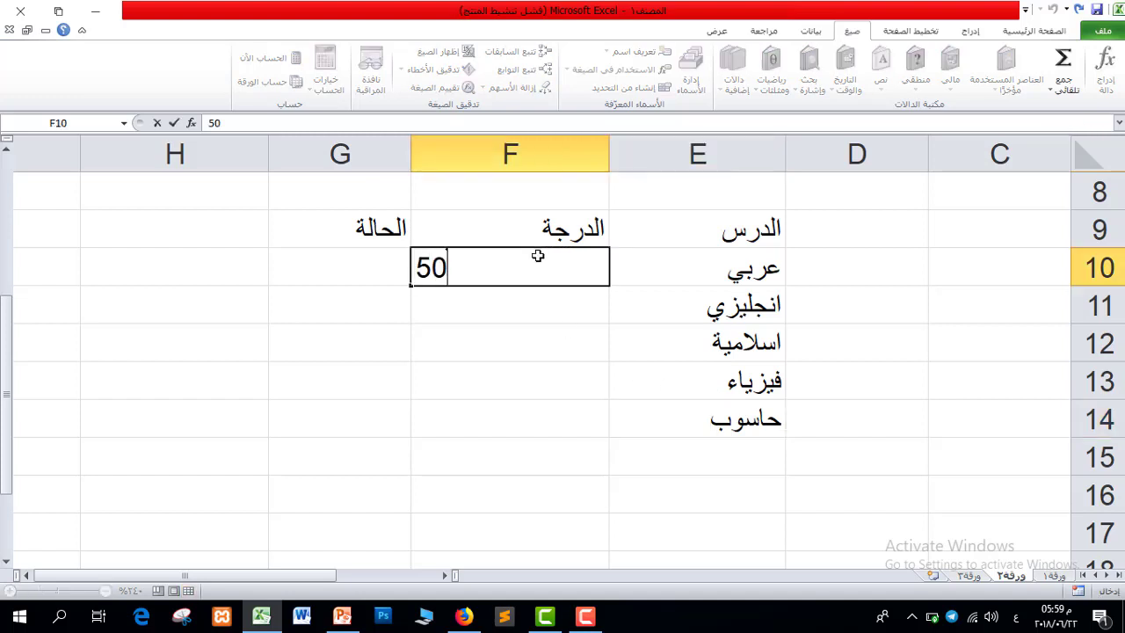
{"action": "key", "text": "Return"}
{"action": "type", "text": "30"}
{"action": "key", "text": "Return"}
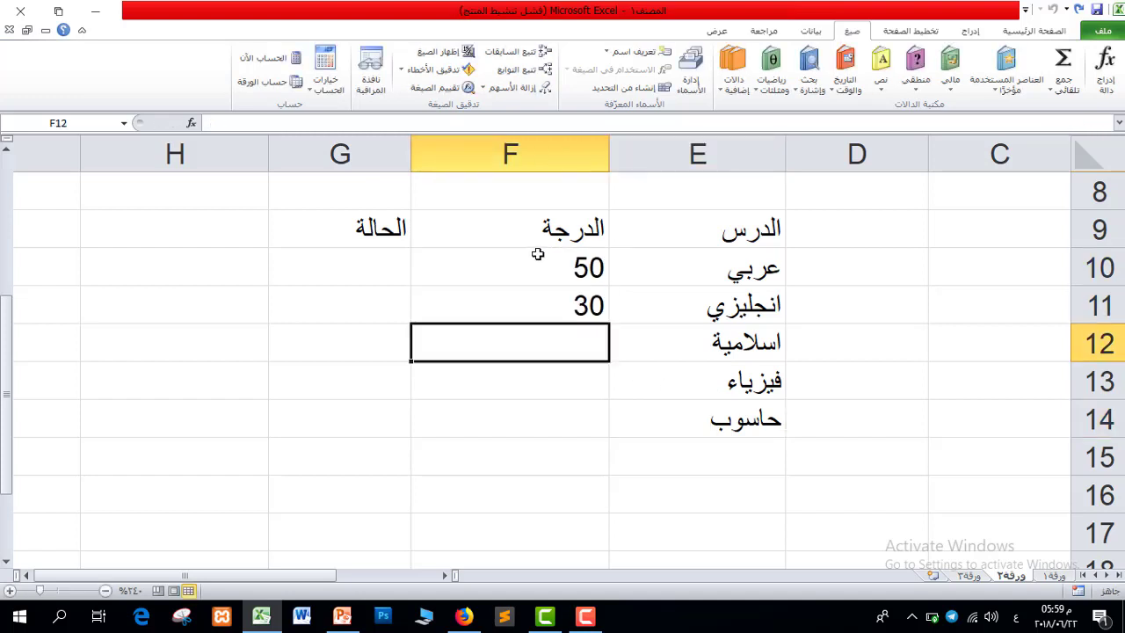
{"action": "type", "text": "80"}
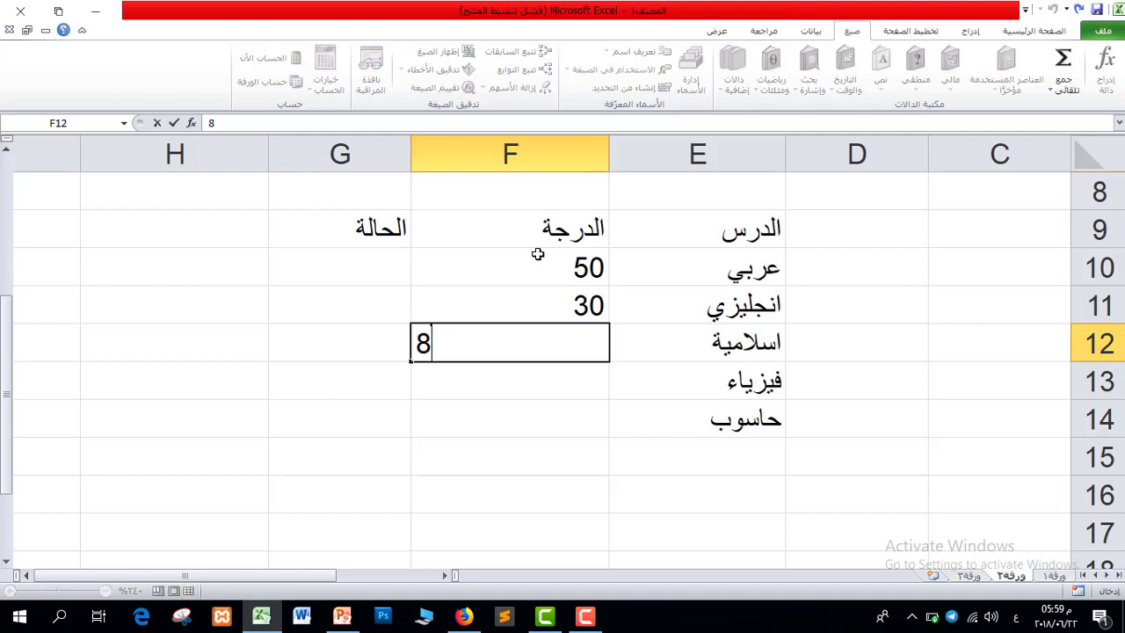
{"action": "key", "text": "Return"}
{"action": "type", "text": "66"}
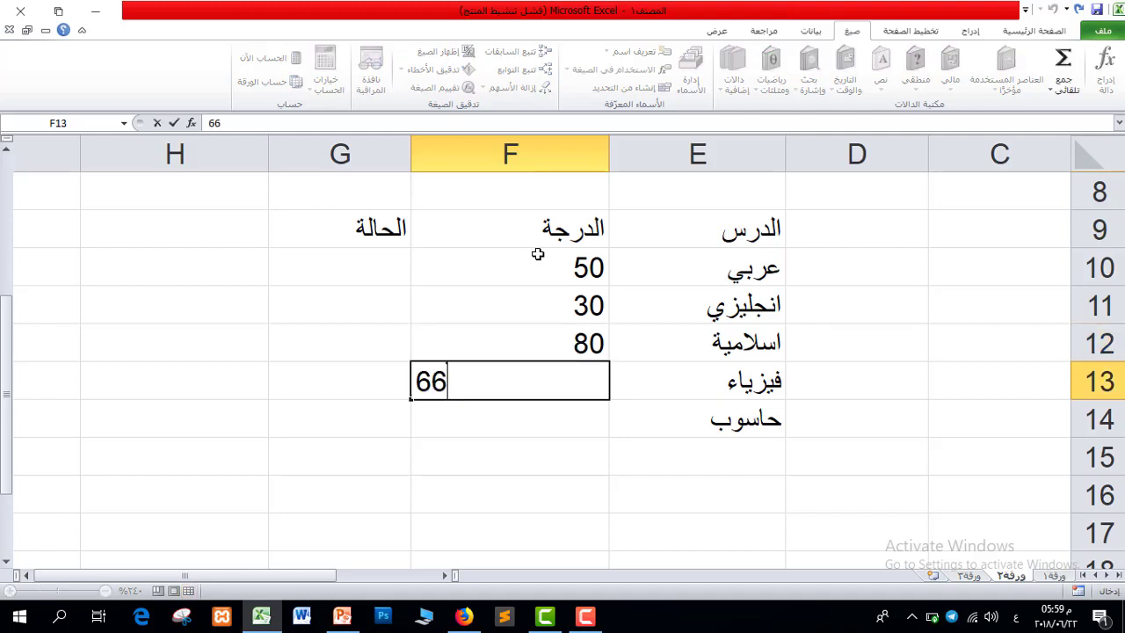
{"action": "key", "text": "Return"}
{"action": "type", "text": "77"}
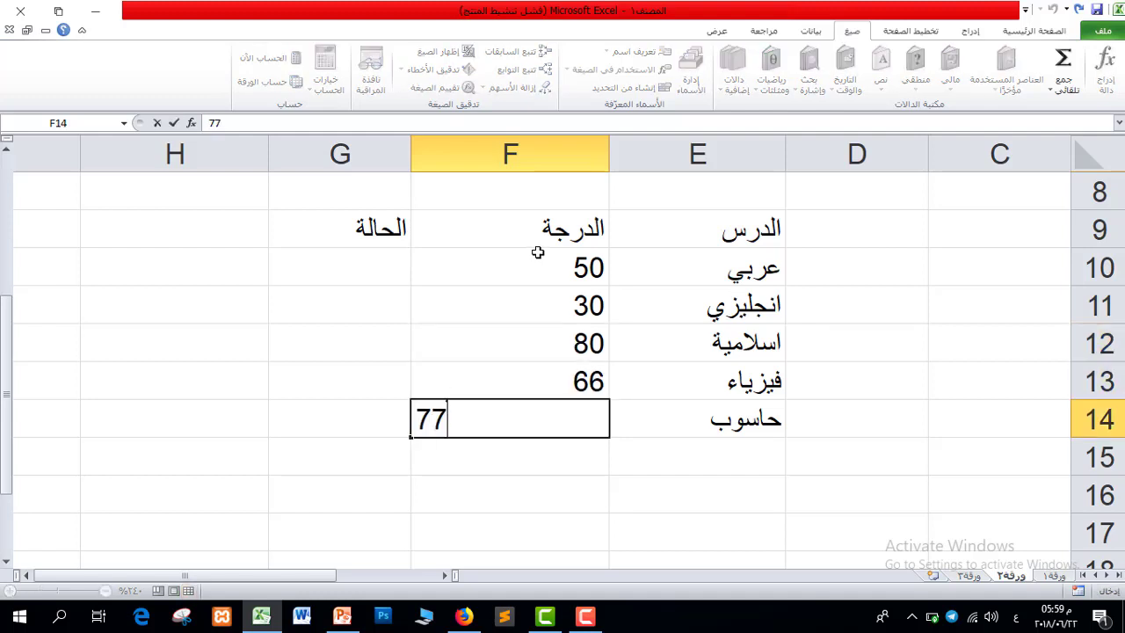
{"action": "key", "text": "Return"}
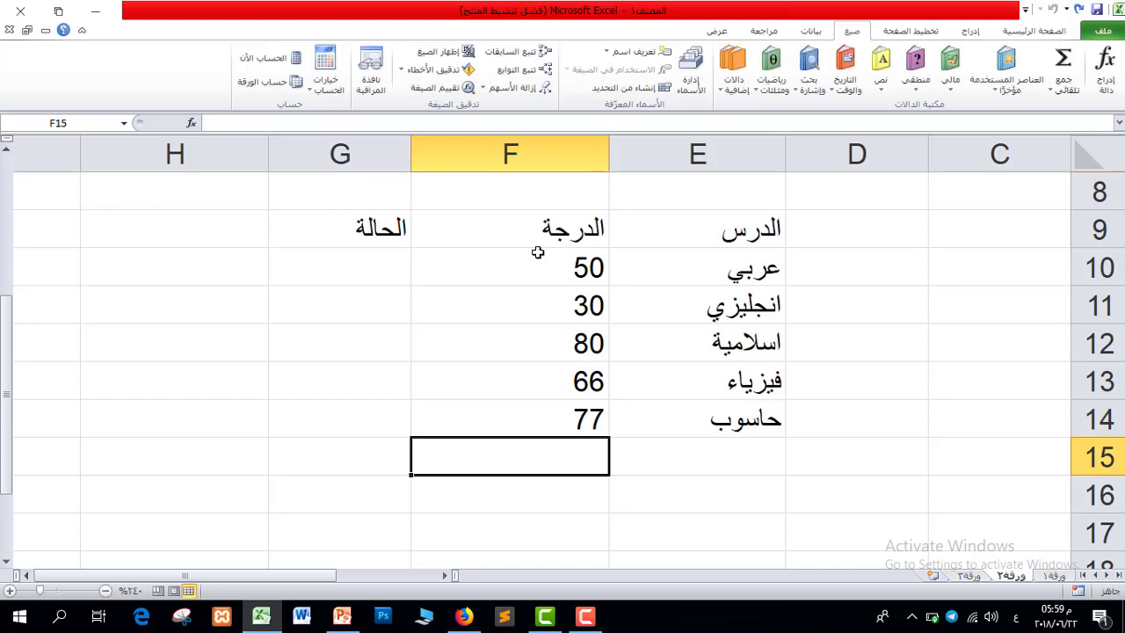
- Insert the IF function in G10 with the logical test F10>50
{"action": "left_click", "coordinate": [339, 264]}
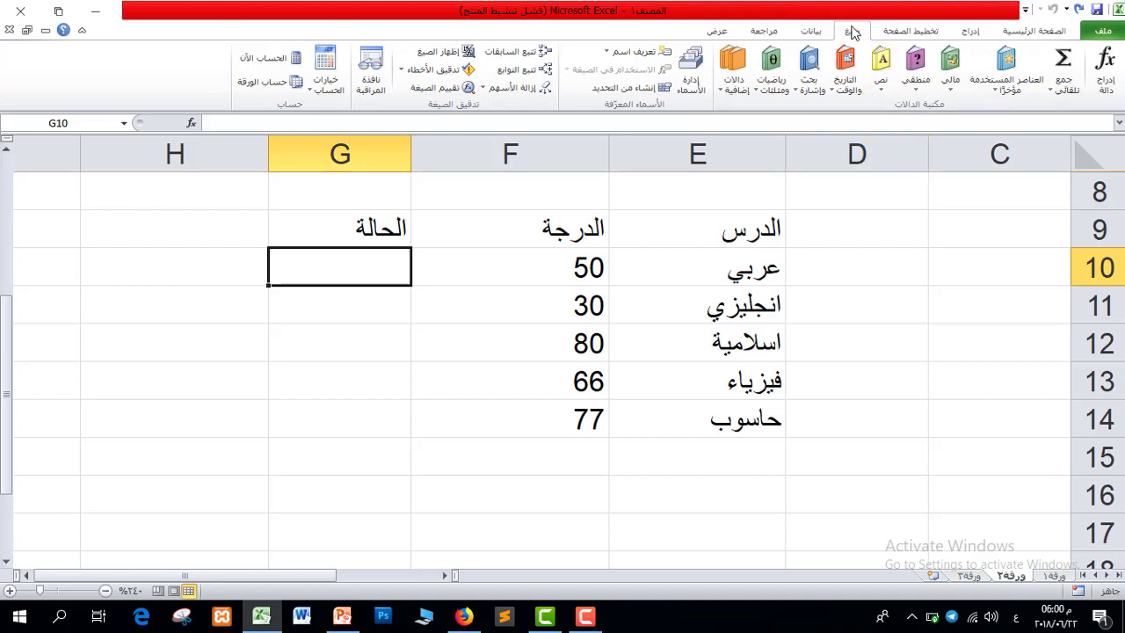
{"action": "left_click", "coordinate": [916, 81]}
{"action": "left_click", "coordinate": [895, 151]}
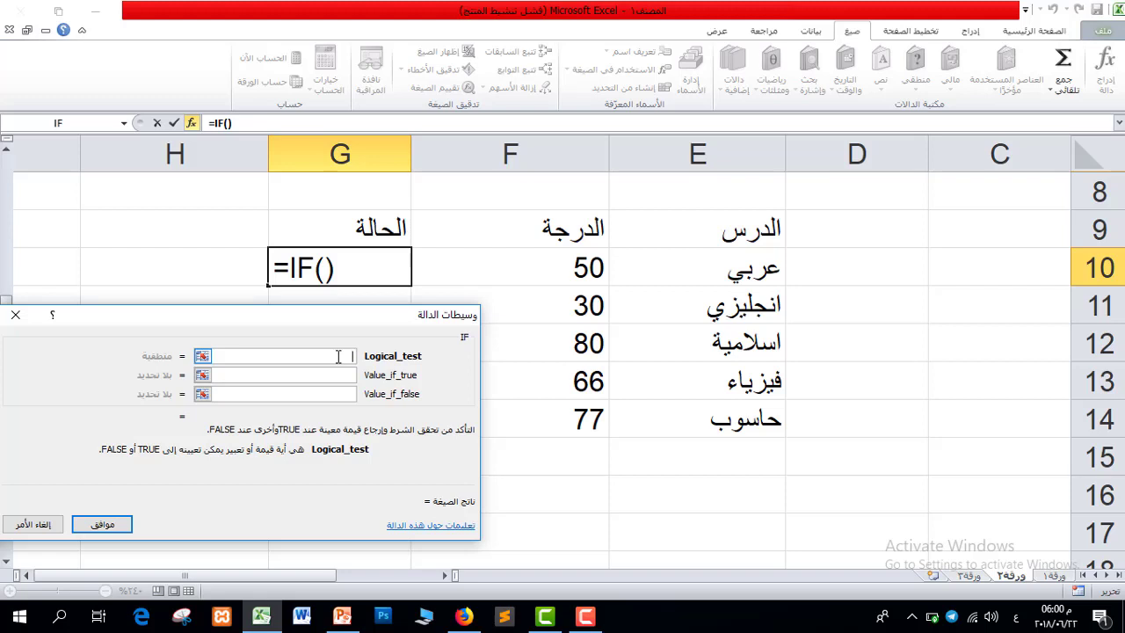
{"action": "key", "text": "alt+shift"}
{"action": "left_click", "coordinate": [581, 267]}
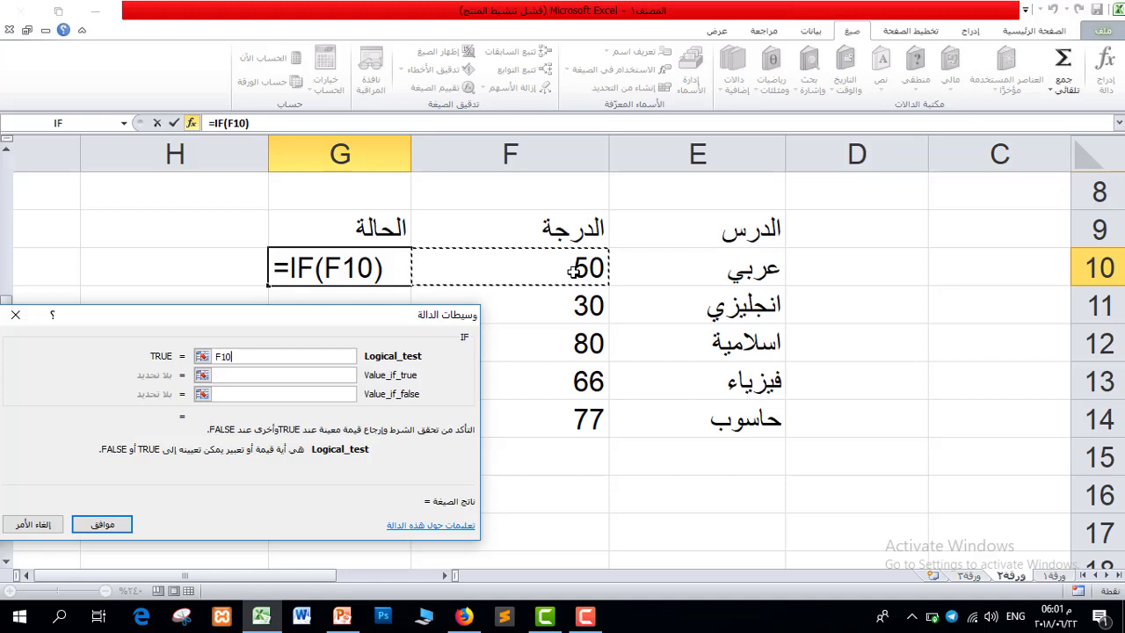
{"action": "type", "text": ">"}
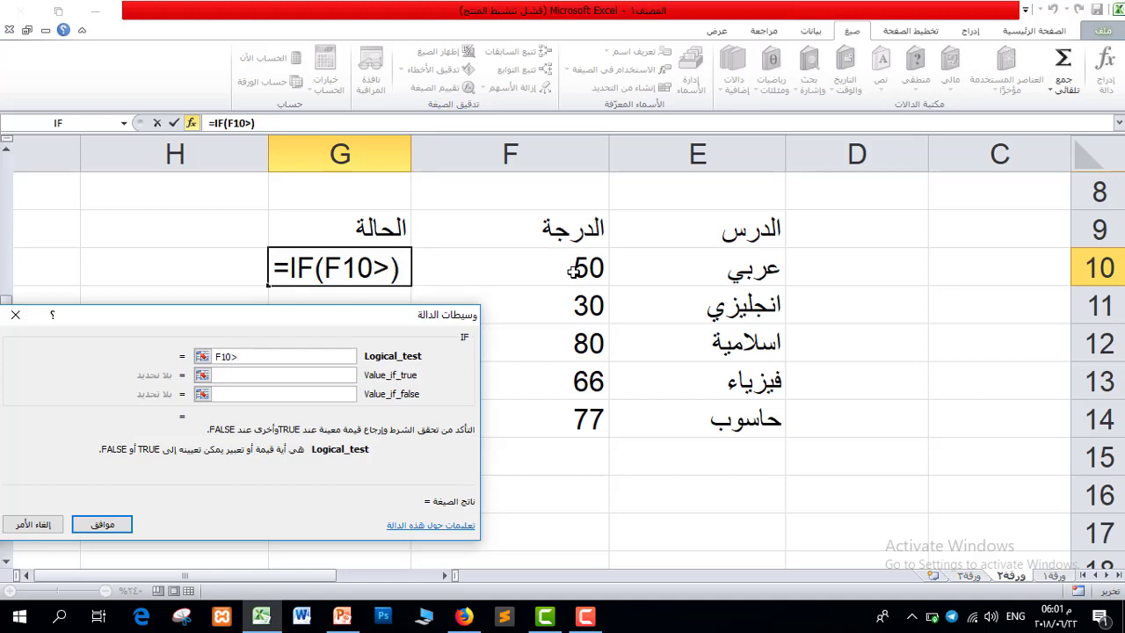
{"action": "type", "text": "50"}
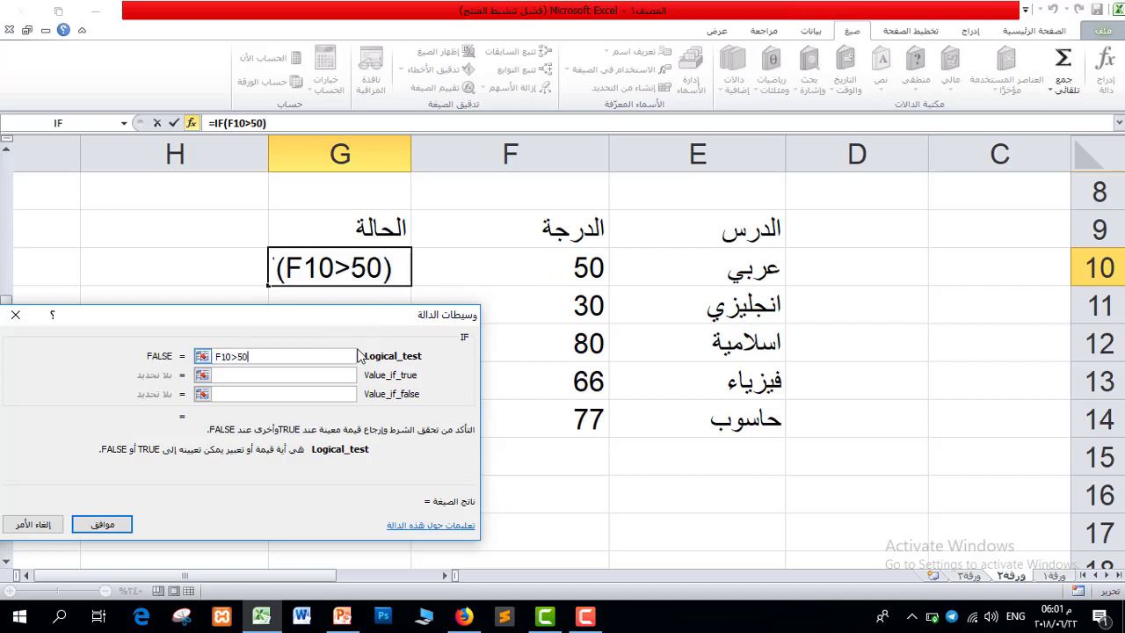
- Make the G10 IF formula return "ناجح" when true and "راسب" when false, and confirm it
{"action": "left_click", "coordinate": [306, 374]}
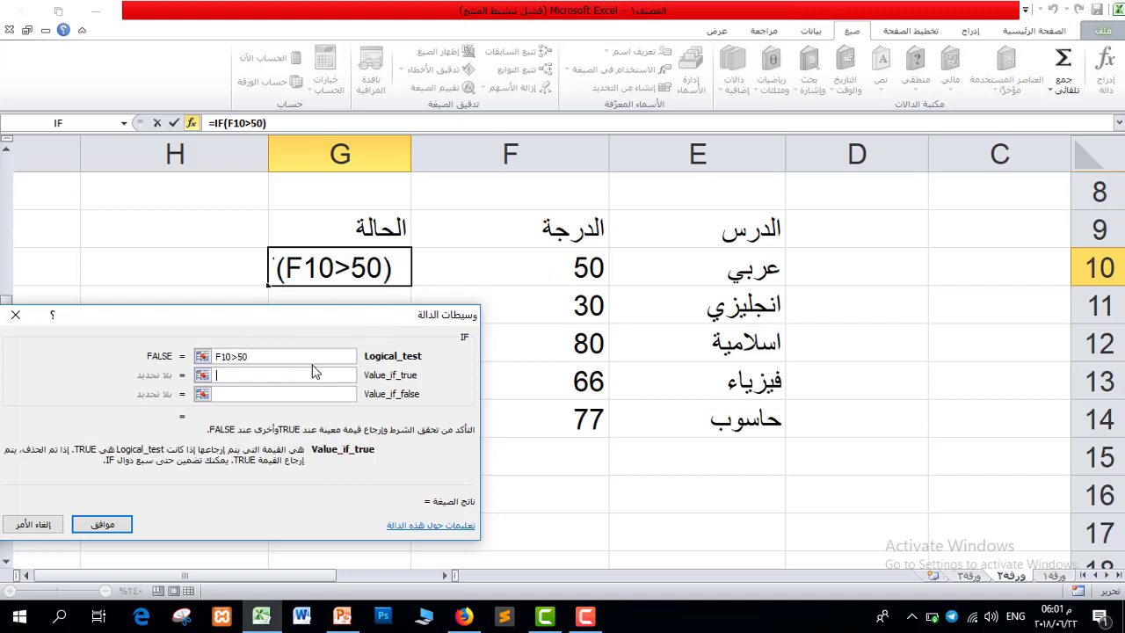
{"action": "type", "text": "ا"}
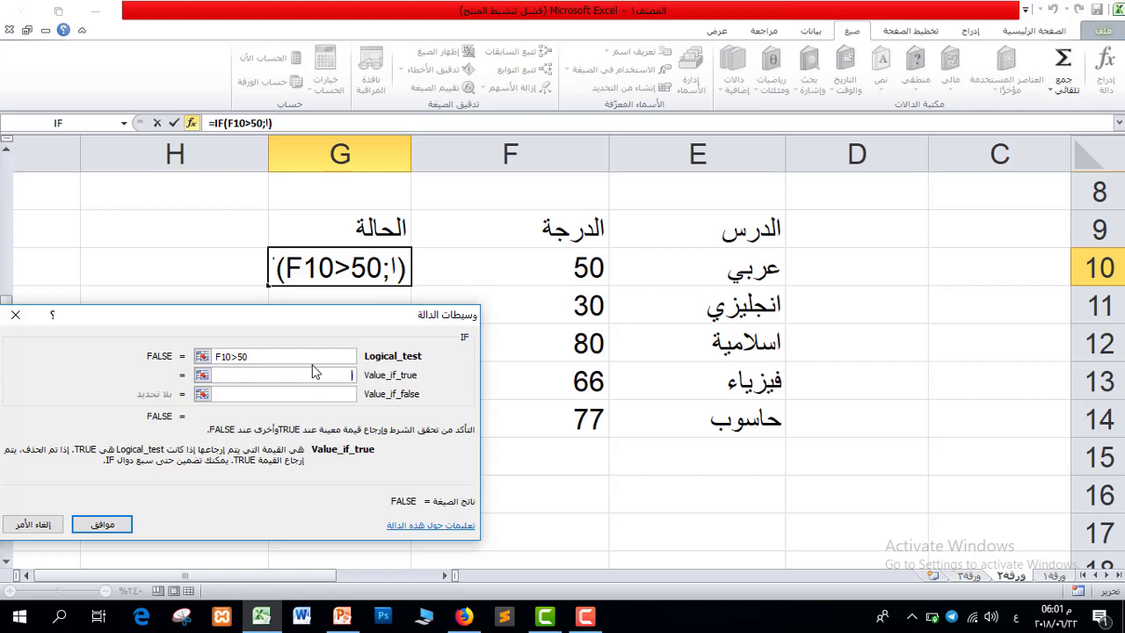
{"action": "key", "text": "BackSpace"}
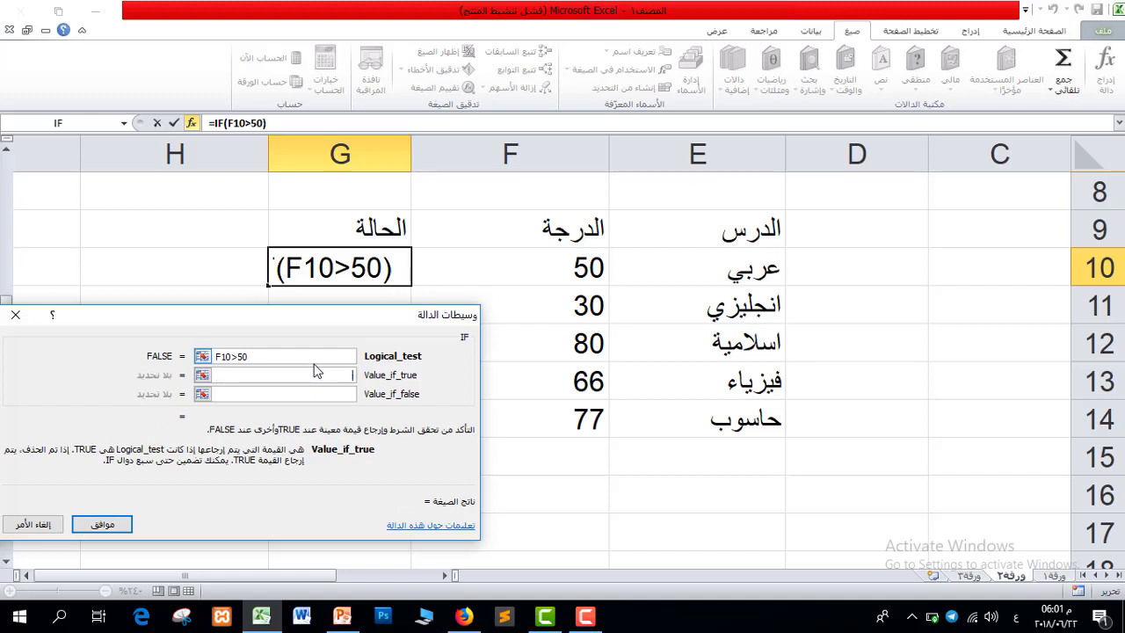
{"action": "type", "text": "ناجح"}
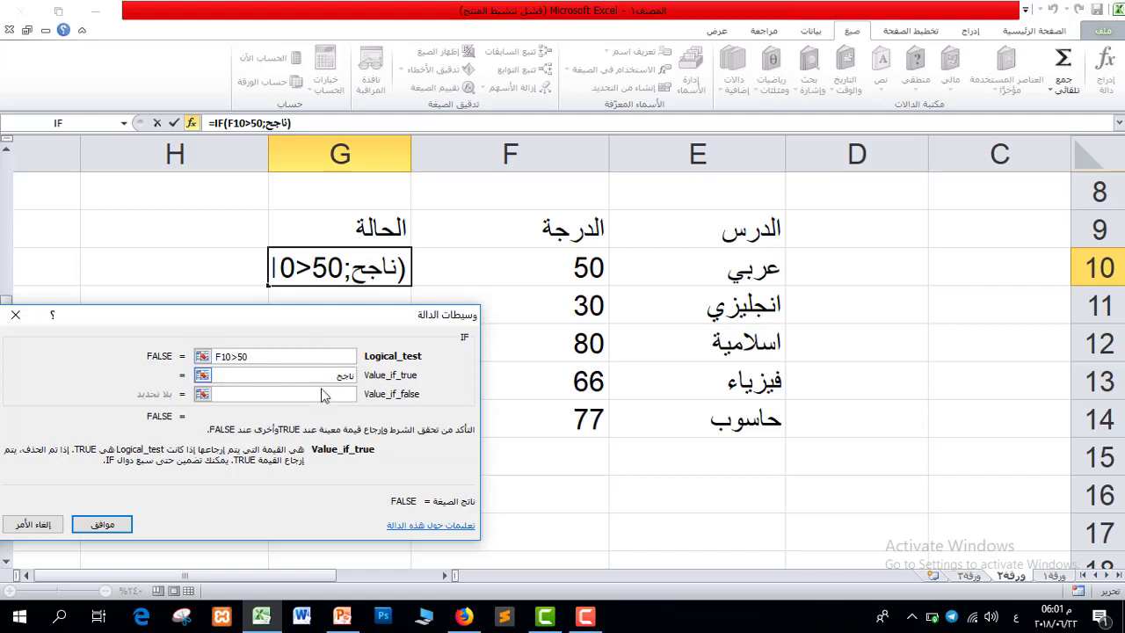
{"action": "left_click", "coordinate": [321, 394]}
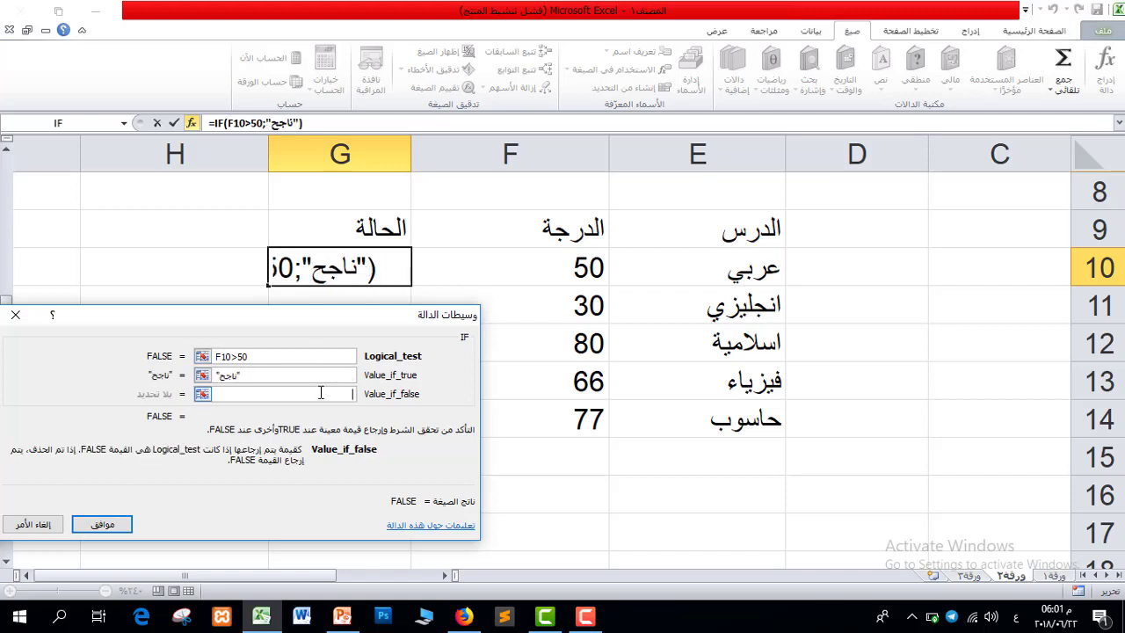
{"action": "type", "text": "راسب"}
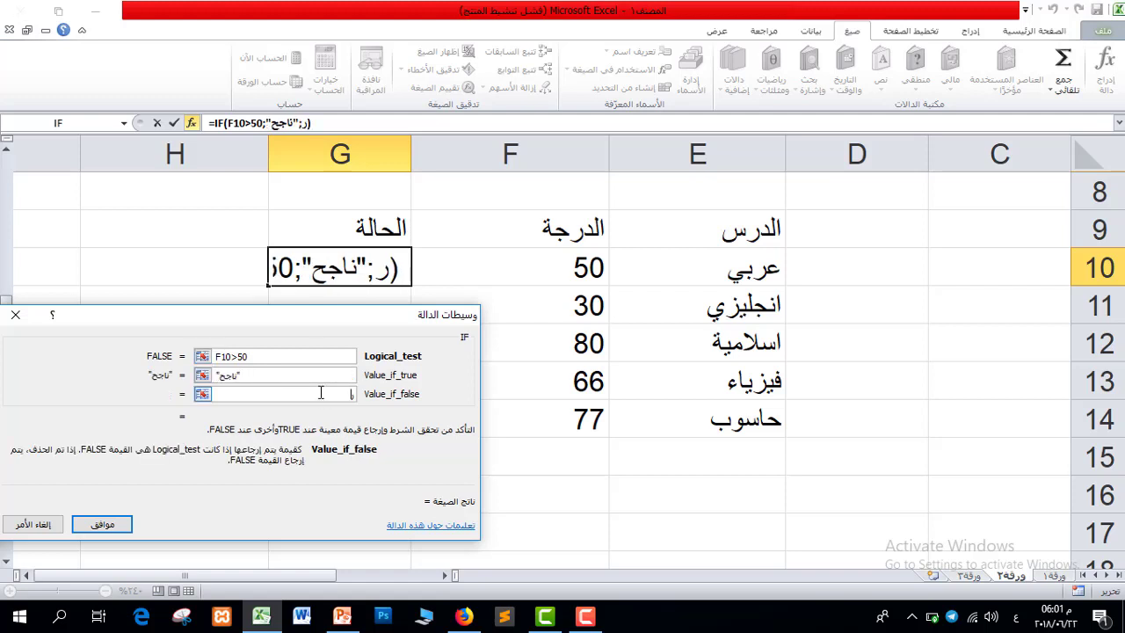
{"action": "left_click", "coordinate": [118, 524]}
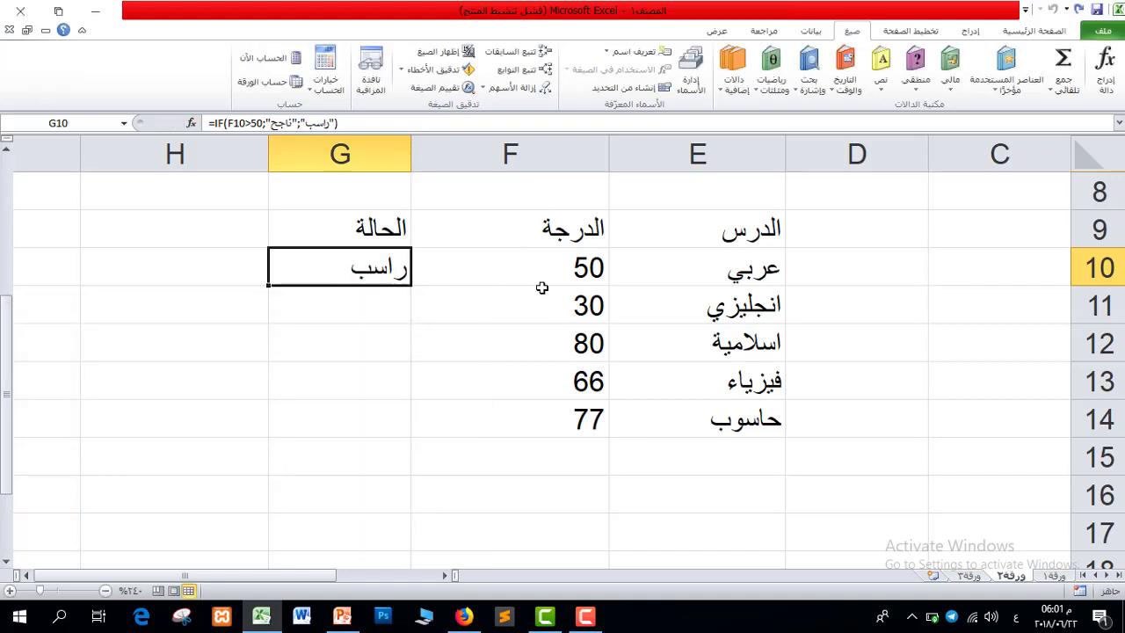
- Check the grade in F10 and clear the IF formula from G10
{"action": "left_click", "coordinate": [580, 276]}
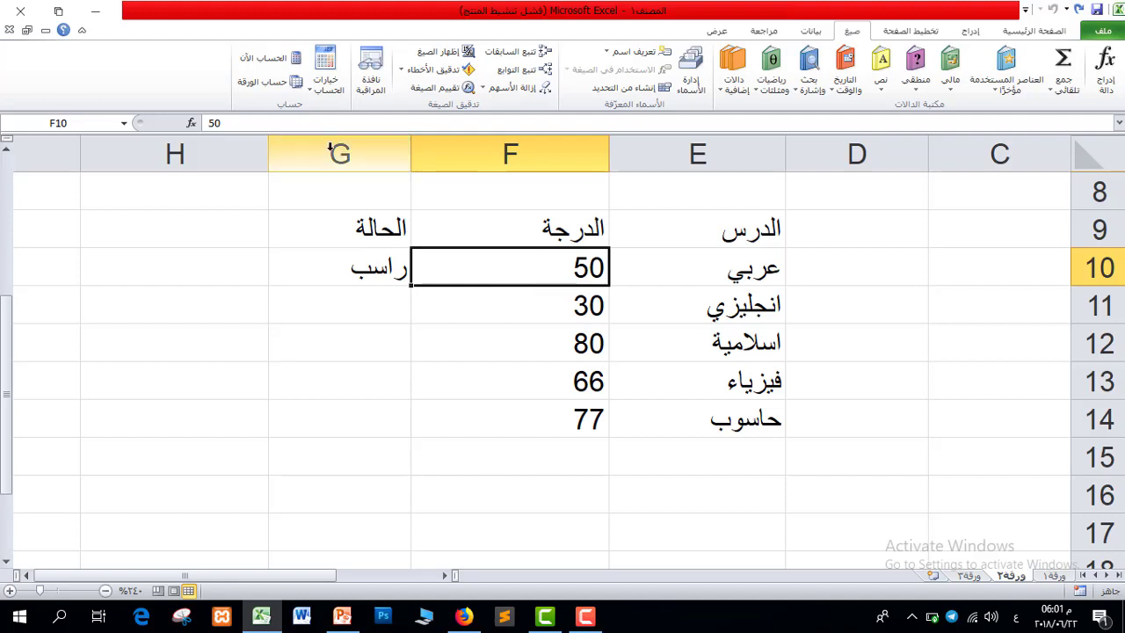
{"action": "left_click", "coordinate": [376, 253]}
{"action": "key", "text": "Delete"}
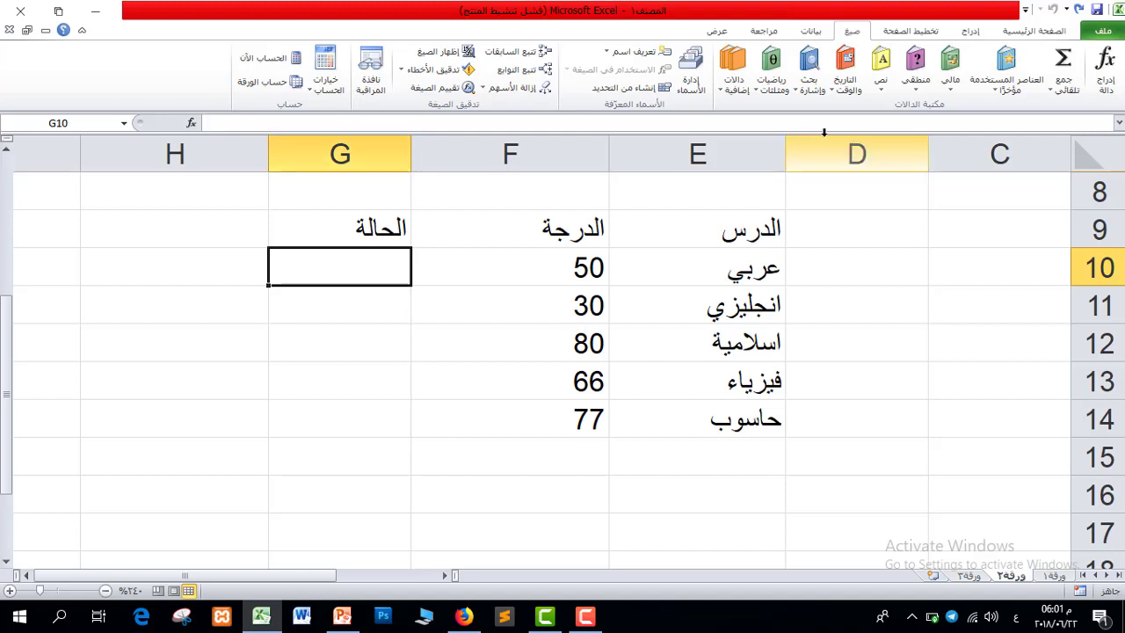
- Insert the IF function in the empty G10 with the logical test F10>=50
{"action": "left_click", "coordinate": [914, 88]}
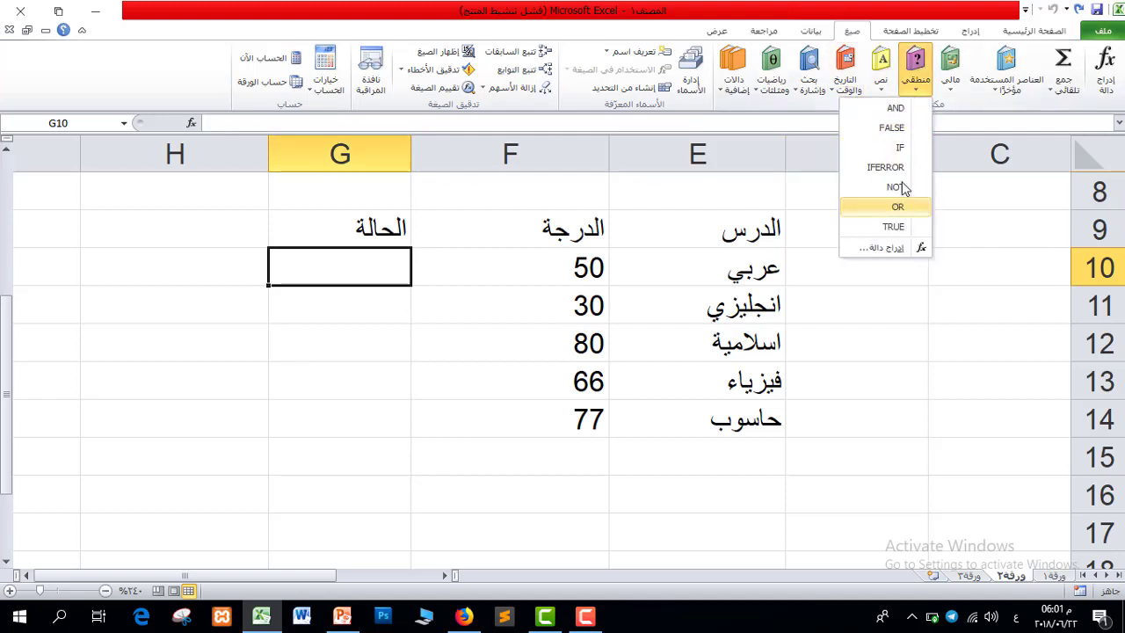
{"action": "left_click", "coordinate": [900, 147]}
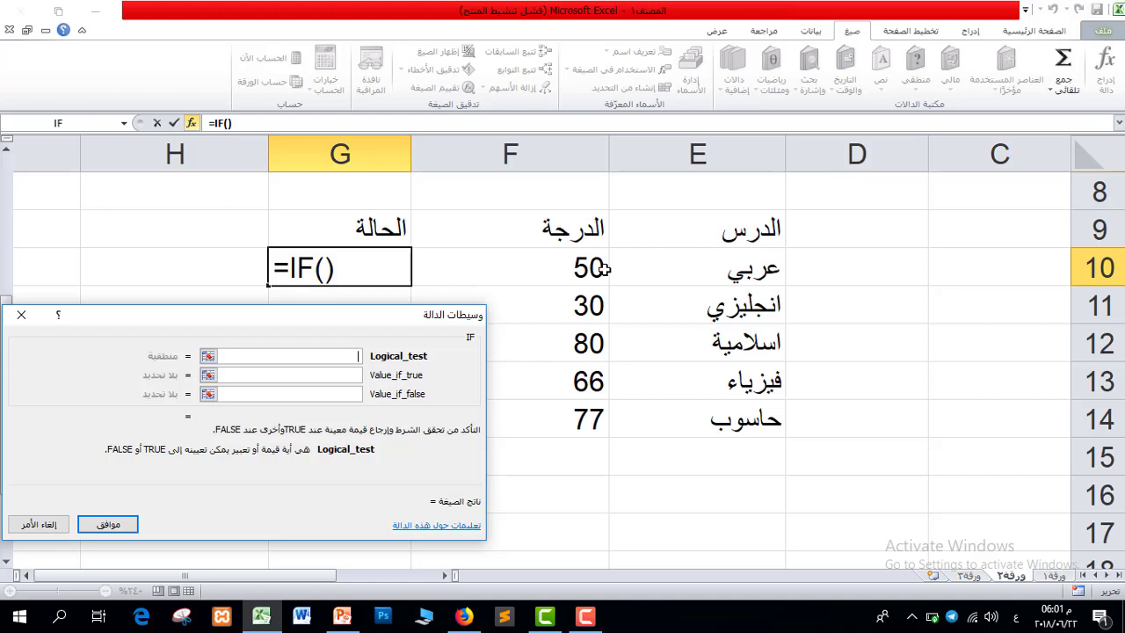
{"action": "left_click", "coordinate": [553, 267]}
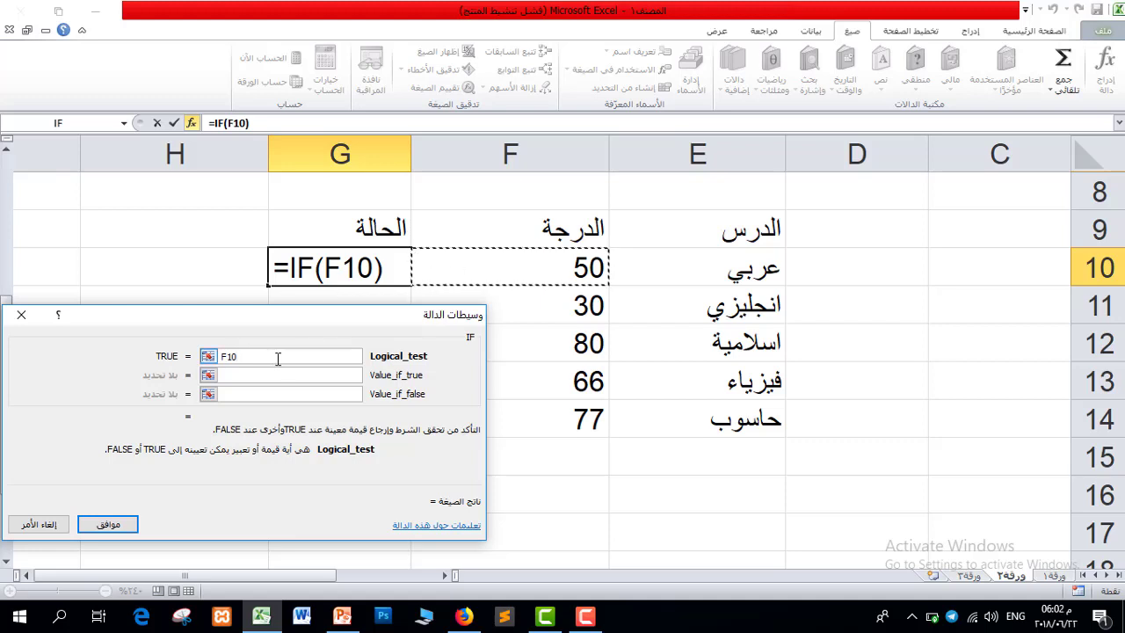
{"action": "type", "text": ">"}
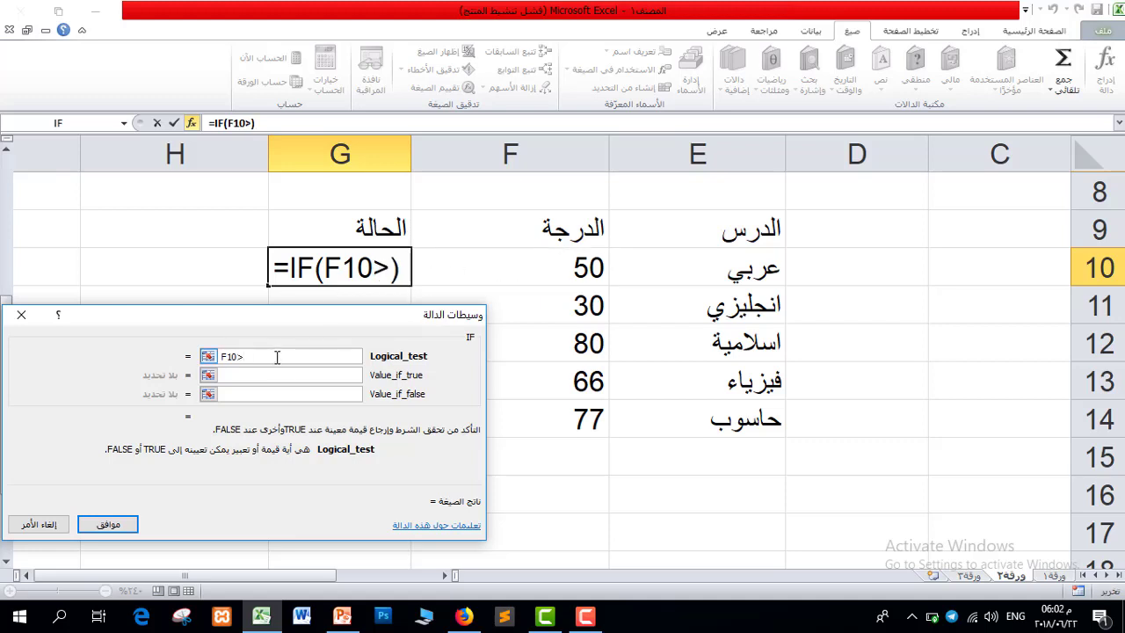
{"action": "type", "text": "=5"}
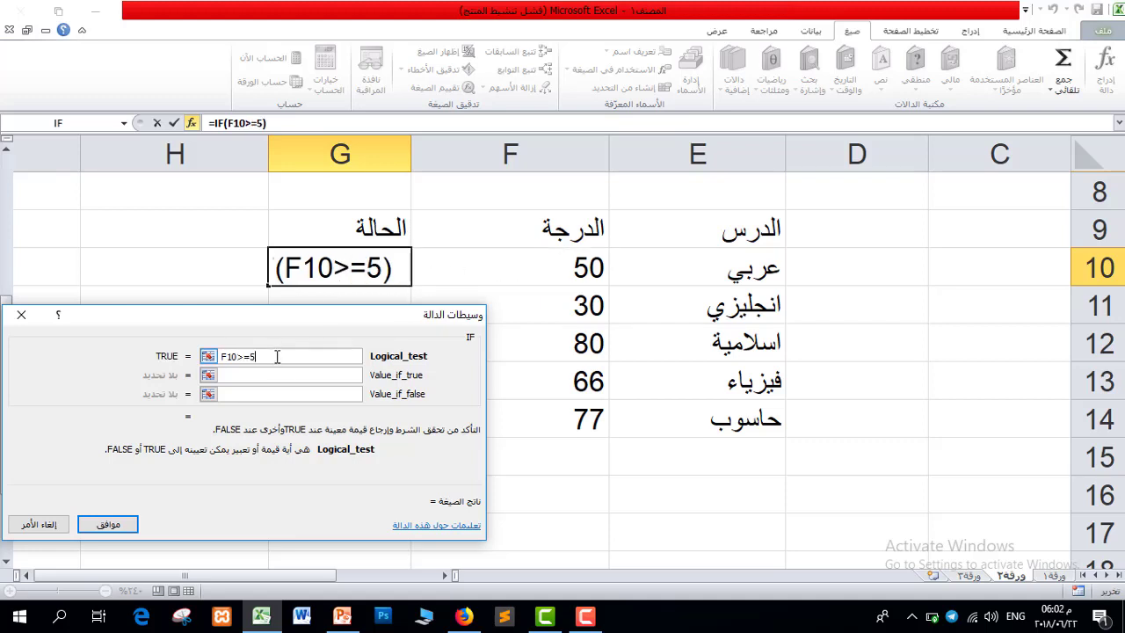
{"action": "type", "text": "0"}
- Set the IF function's value if true to "ناجح" and its value if false to "راسب"
{"action": "left_click", "coordinate": [298, 373]}
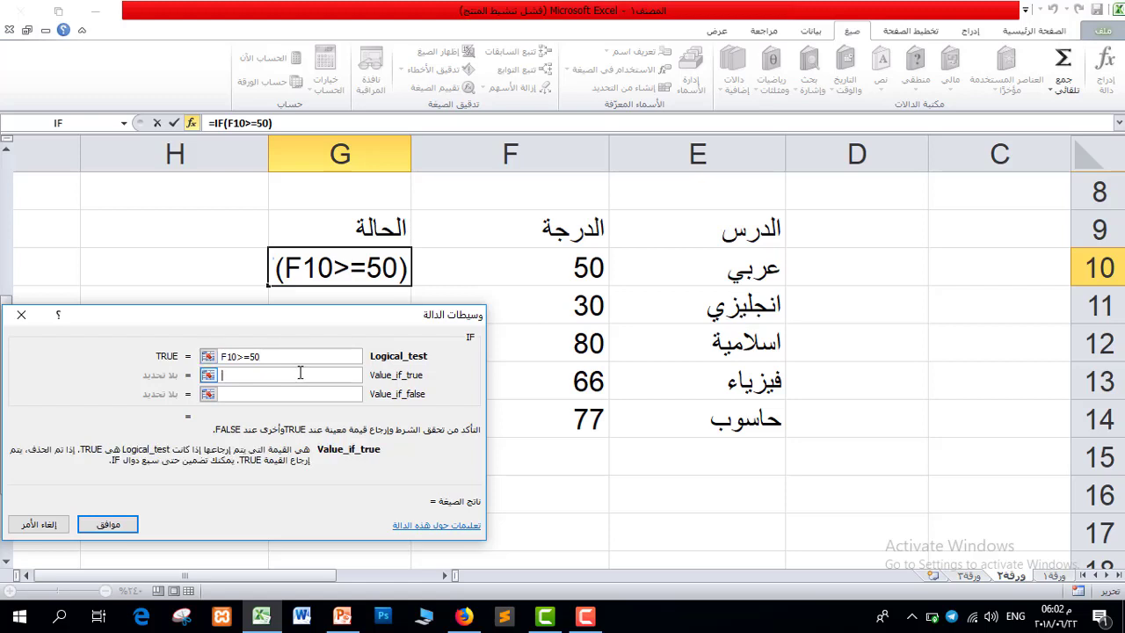
{"action": "type", "text": "kh"}
{"action": "key", "text": "BackSpace"}
{"action": "key", "text": "BackSpace"}
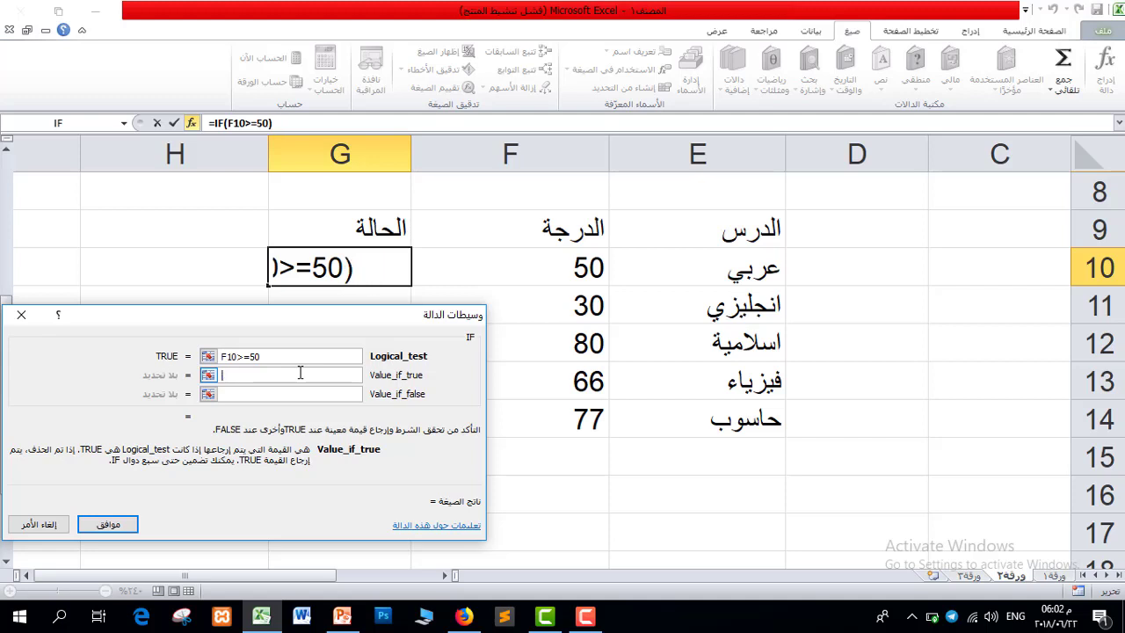
{"action": "key", "text": "alt+shift"}
{"action": "type", "text": "ناجح"}
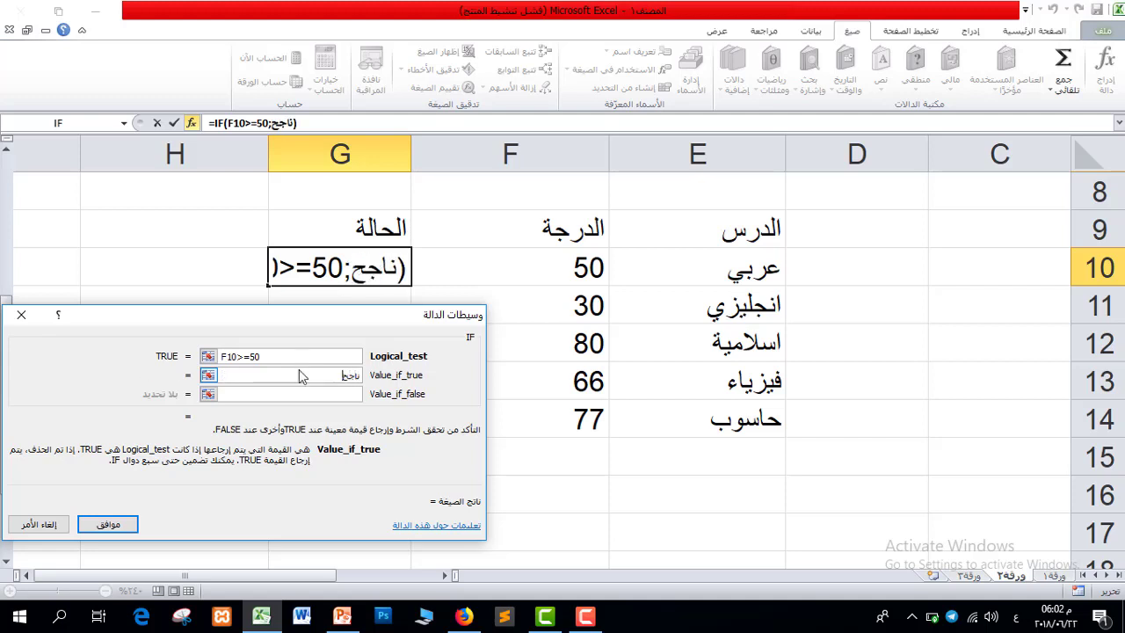
{"action": "key", "text": "Tab"}
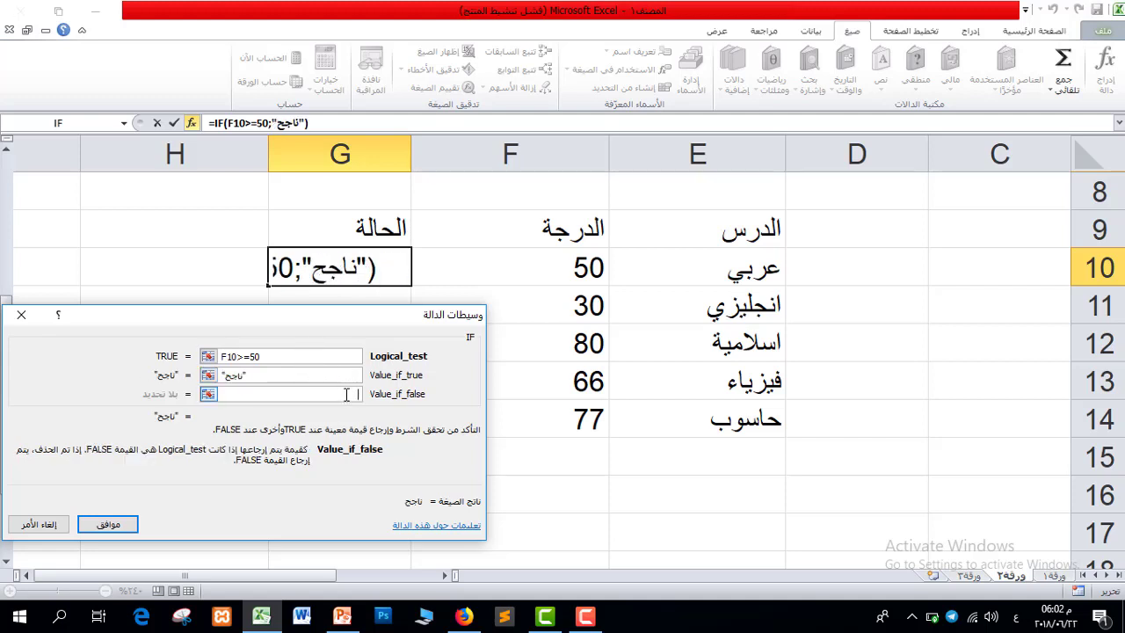
{"action": "type", "text": "راسب"}
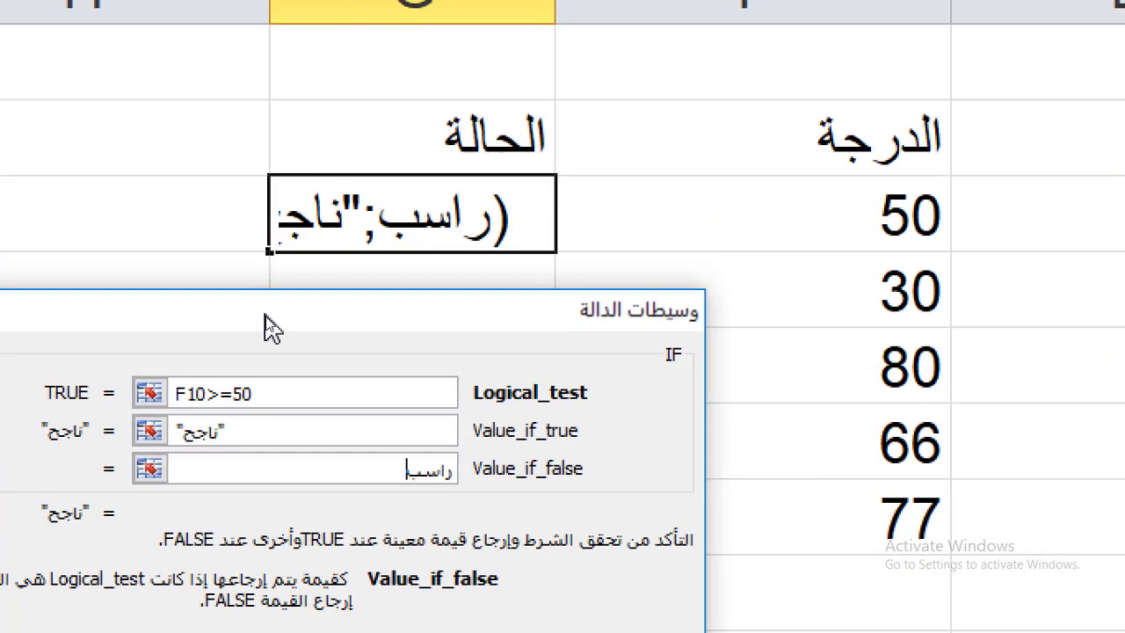
- Try enclosing the number 50 in quotation marks in the IF function's logical test
{"action": "left_click_drag", "start_coordinate": [272, 330], "coordinate": [452, 262]}
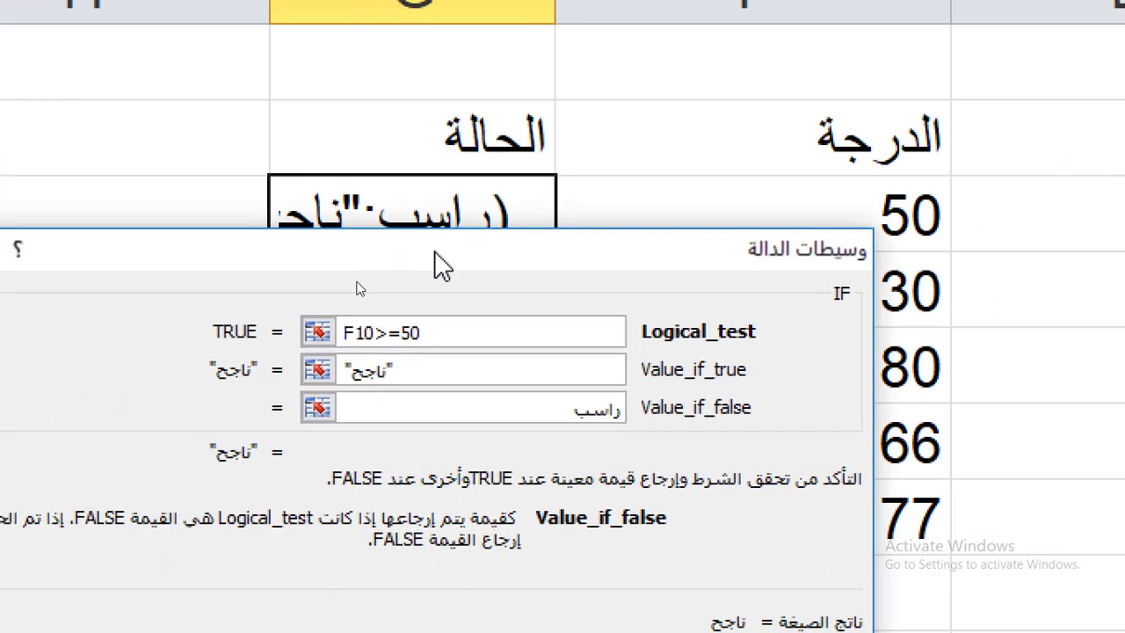
{"action": "left_click_drag", "start_coordinate": [416, 323], "coordinate": [435, 321]}
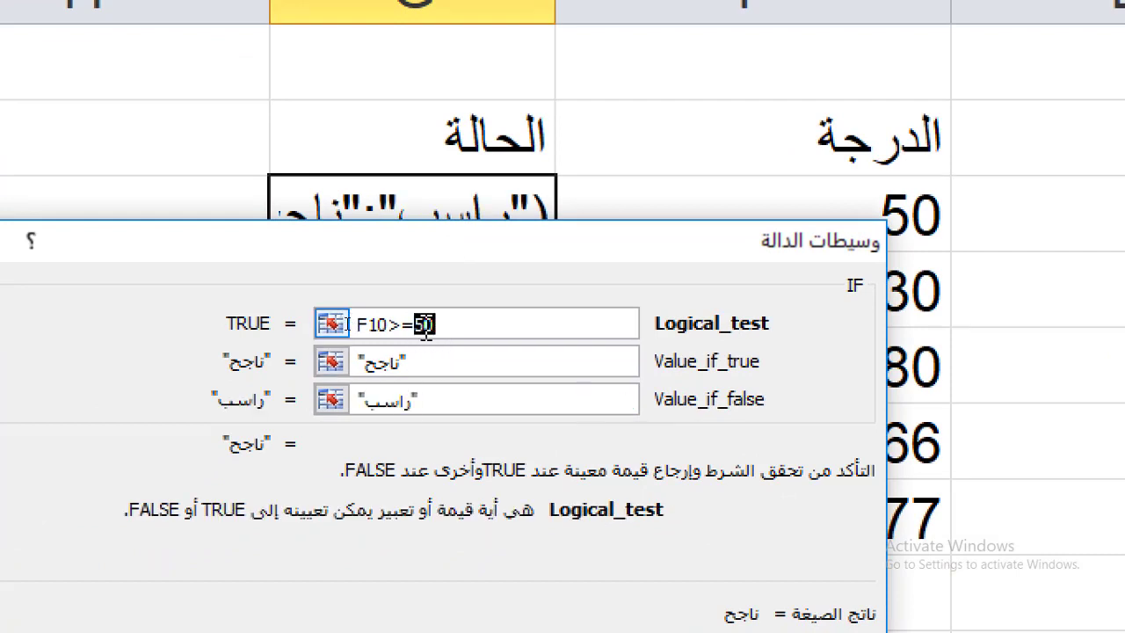
{"action": "left_click", "coordinate": [435, 323]}
{"action": "left_click_drag", "start_coordinate": [430, 332], "coordinate": [422, 356]}
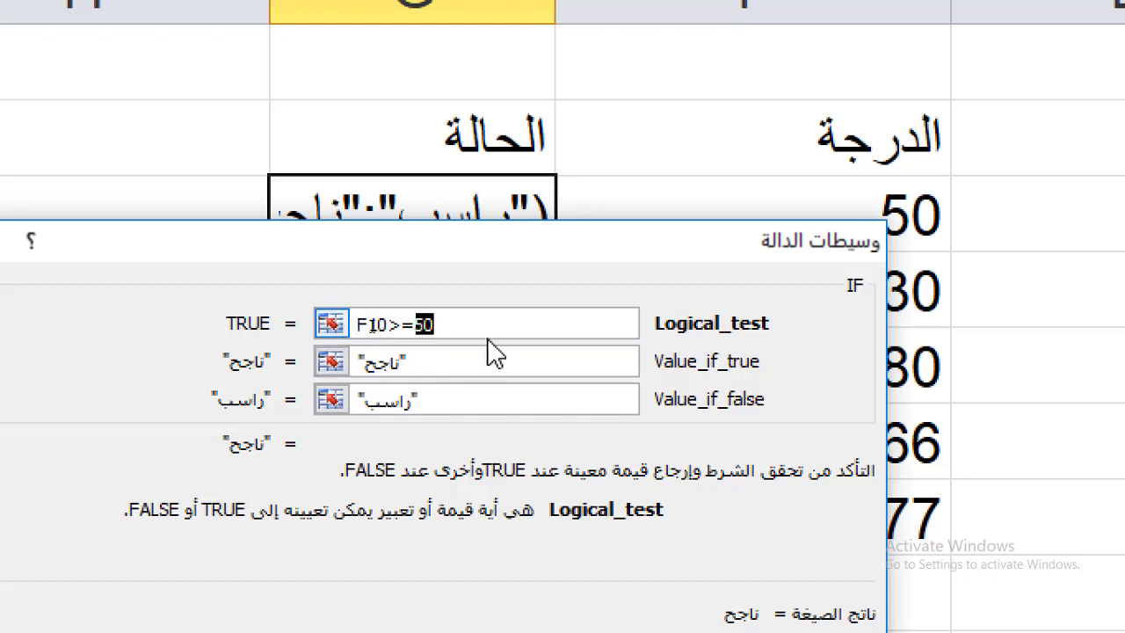
{"action": "left_click", "coordinate": [457, 323]}
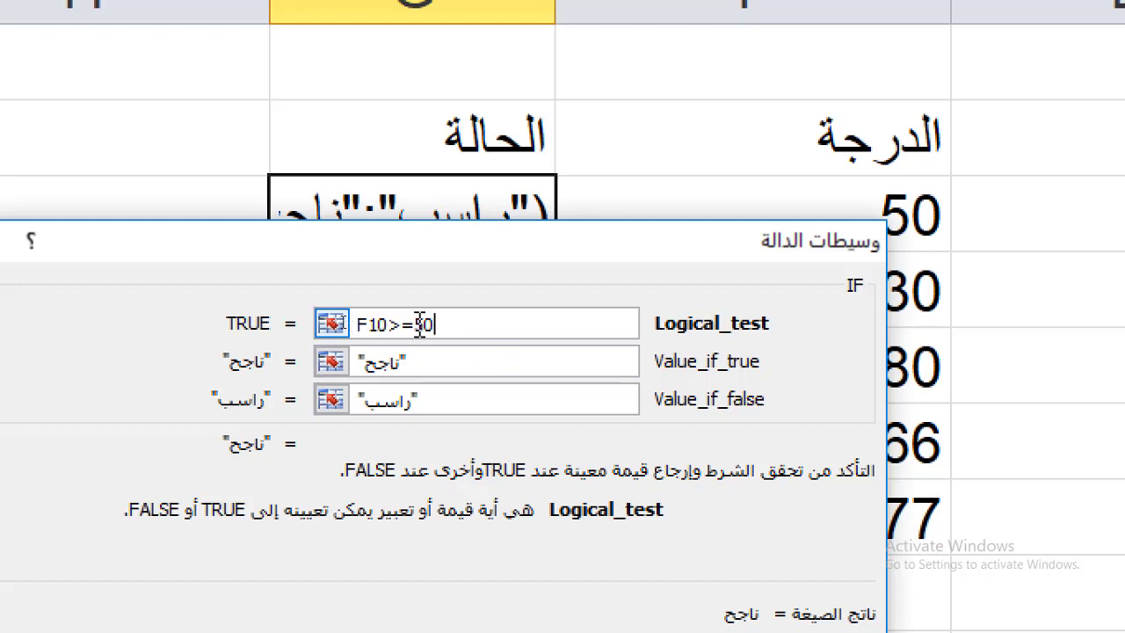
{"action": "left_click", "coordinate": [415, 325]}
{"action": "type", "text": "\""}
{"action": "left_click", "coordinate": [450, 325]}
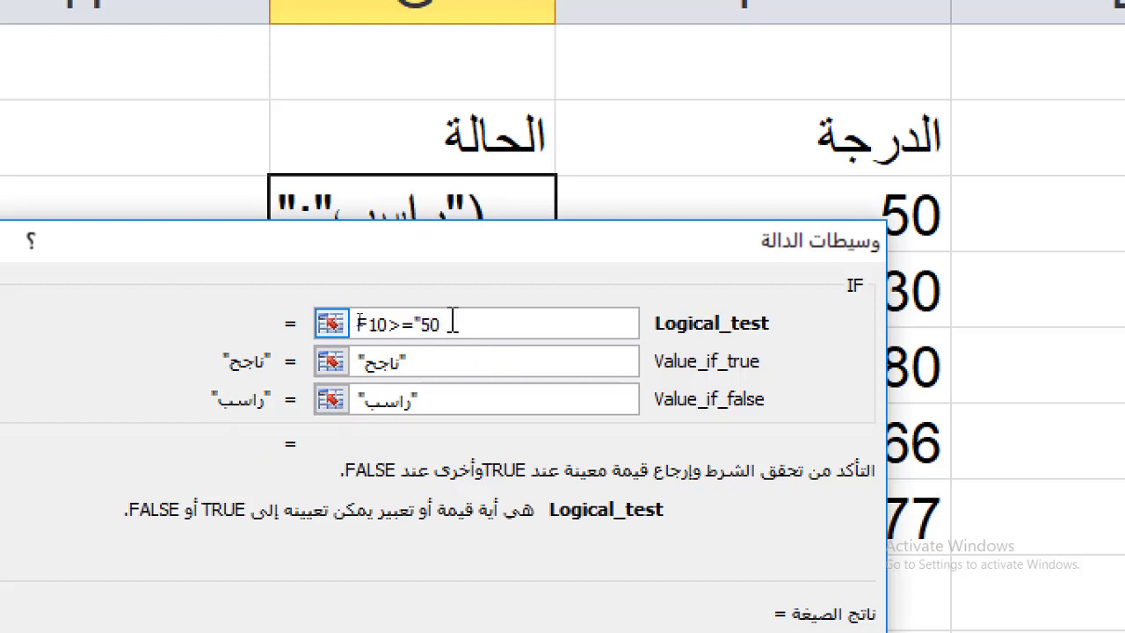
{"action": "type", "text": "\""}
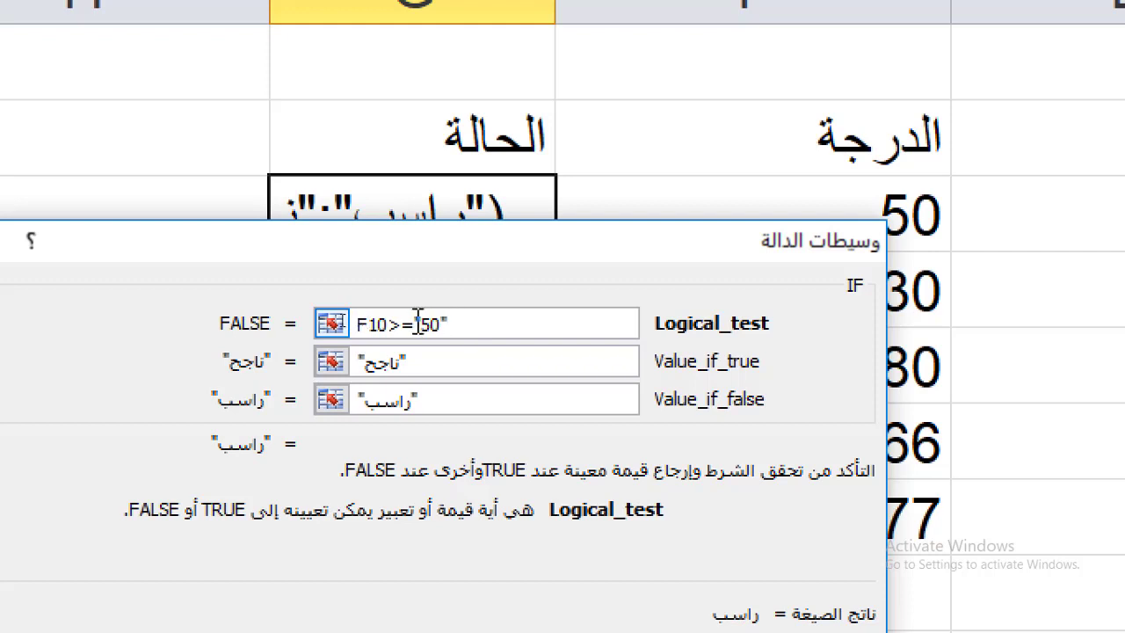
- Remove the quotation marks around 50 so the logical test reads F10>=50
{"action": "left_click_drag", "start_coordinate": [414, 324], "coordinate": [424, 325]}
{"action": "key", "text": "Delete"}
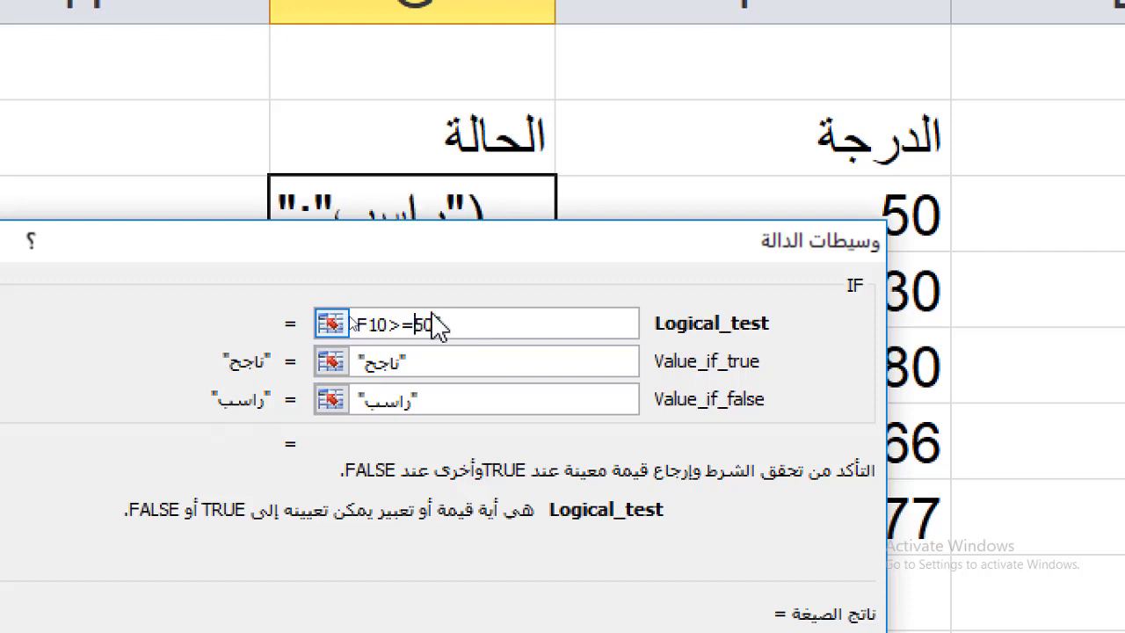
{"action": "left_click", "coordinate": [437, 325]}
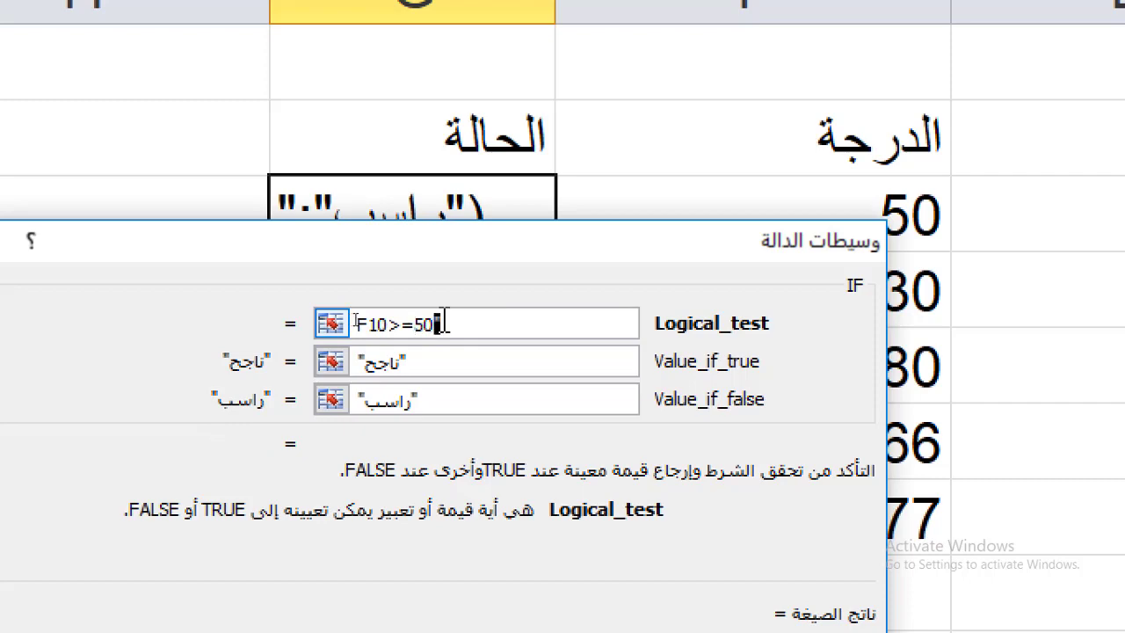
{"action": "key", "text": "BackSpace"}
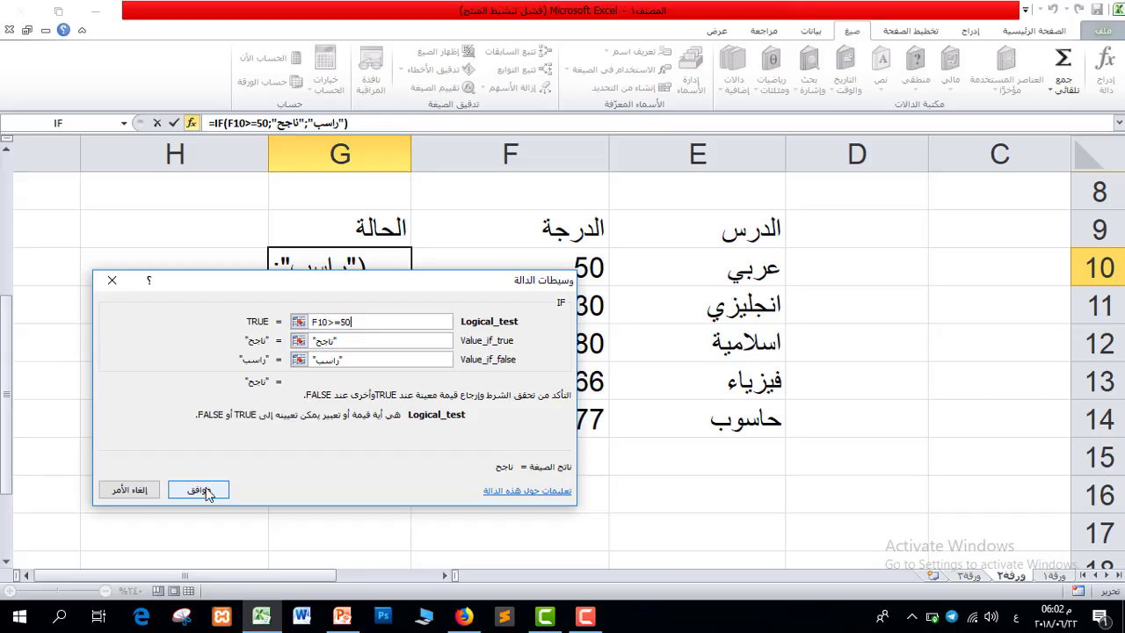
- Confirm the IF formula in G10 and fill it down through G14, checking the statuses in G10 and G11
{"action": "left_click", "coordinate": [199, 490]}
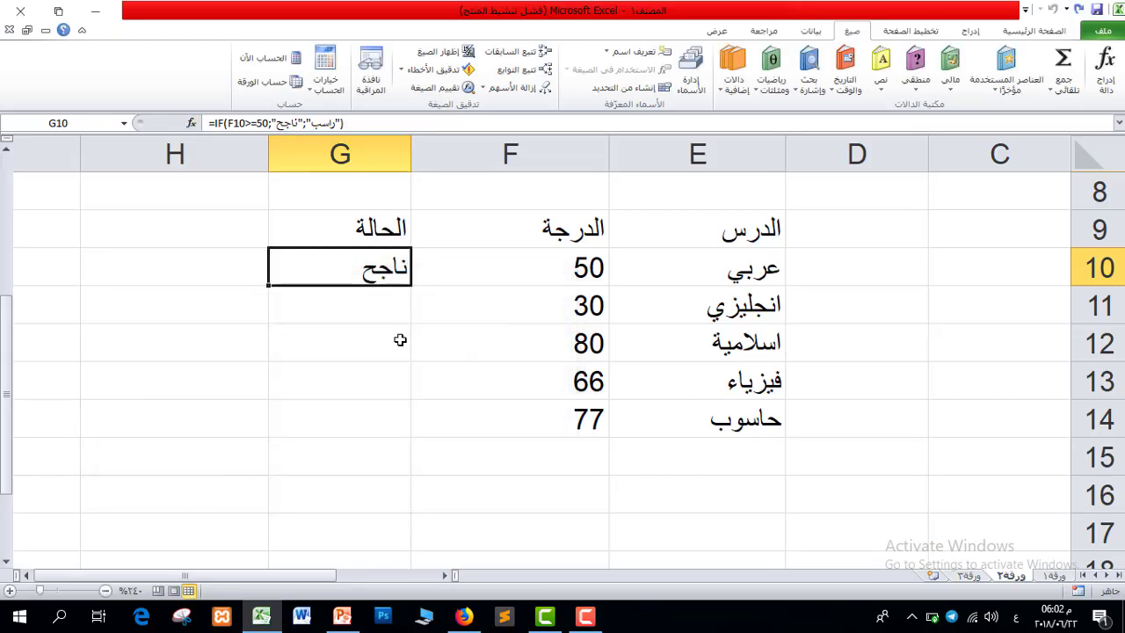
{"action": "left_click_drag", "start_coordinate": [272, 285], "coordinate": [272, 431]}
{"action": "left_click", "coordinate": [389, 269]}
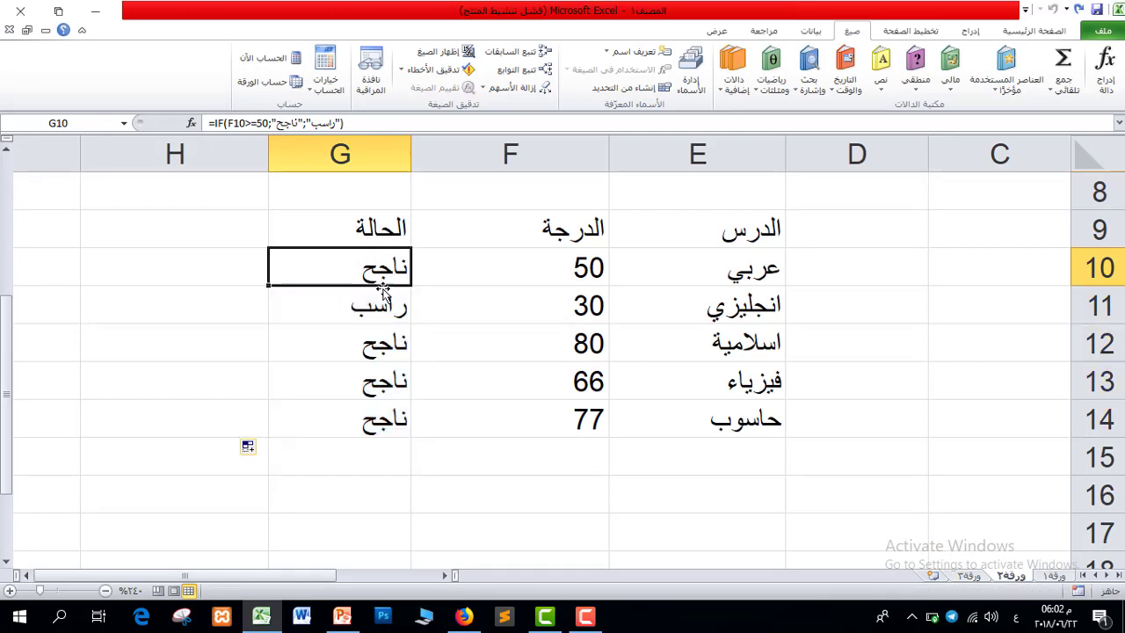
{"action": "left_click", "coordinate": [379, 302]}
{"action": "left_click", "coordinate": [351, 457]}
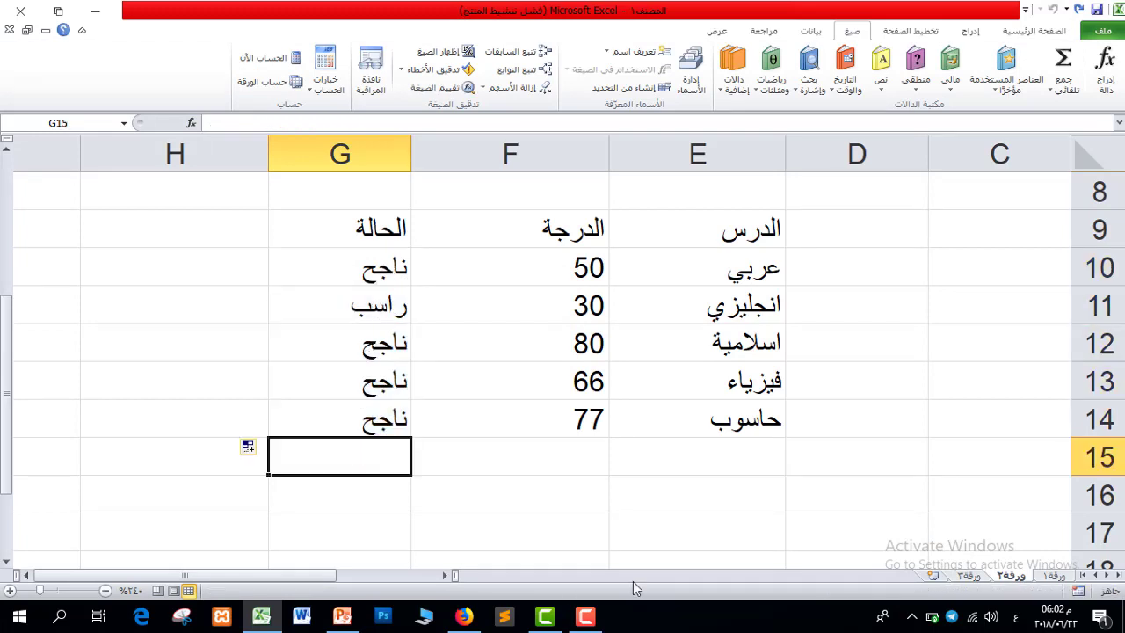